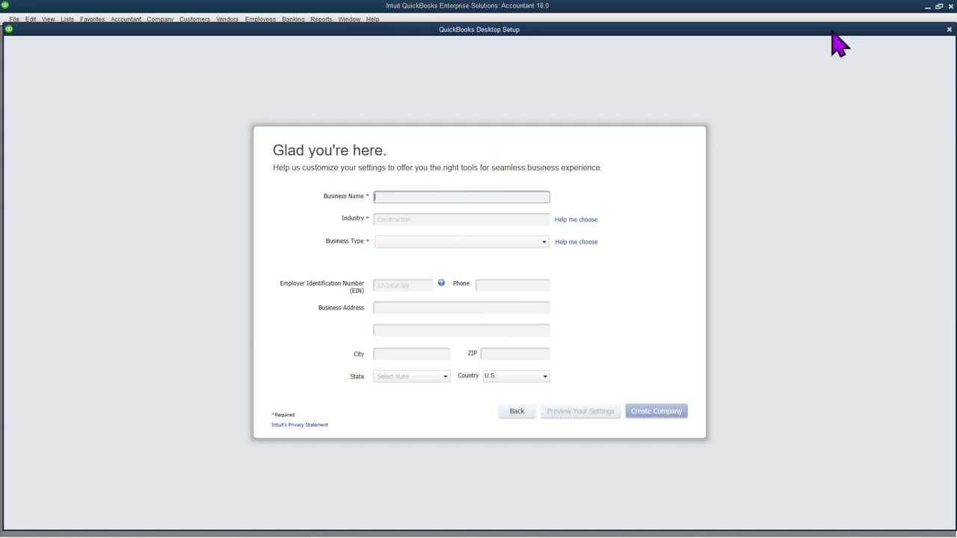
# - Leave the company setup, open the PATOCHE IMMOBILIER.qbw company file and show its Customer Center
pyautogui.click(949, 30)
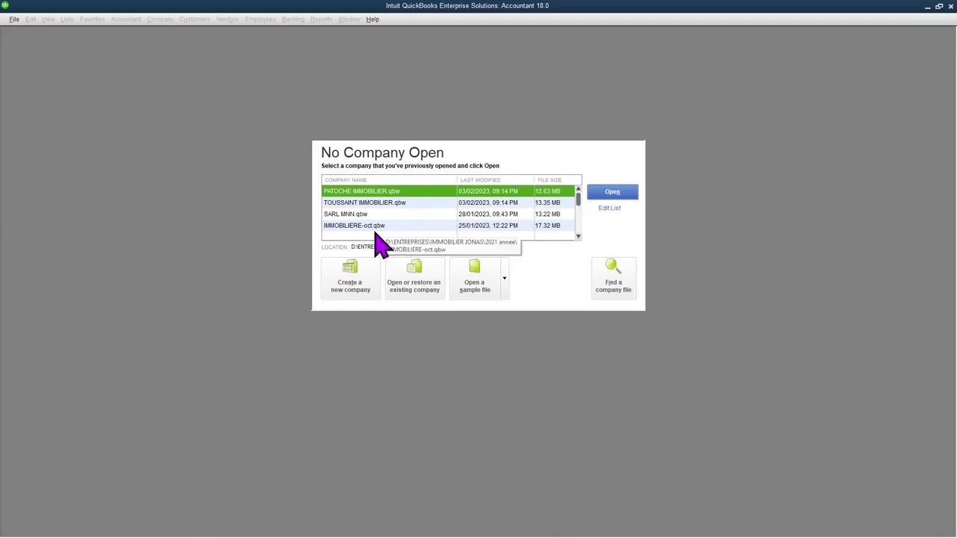
pyautogui.doubleClick(478, 191)
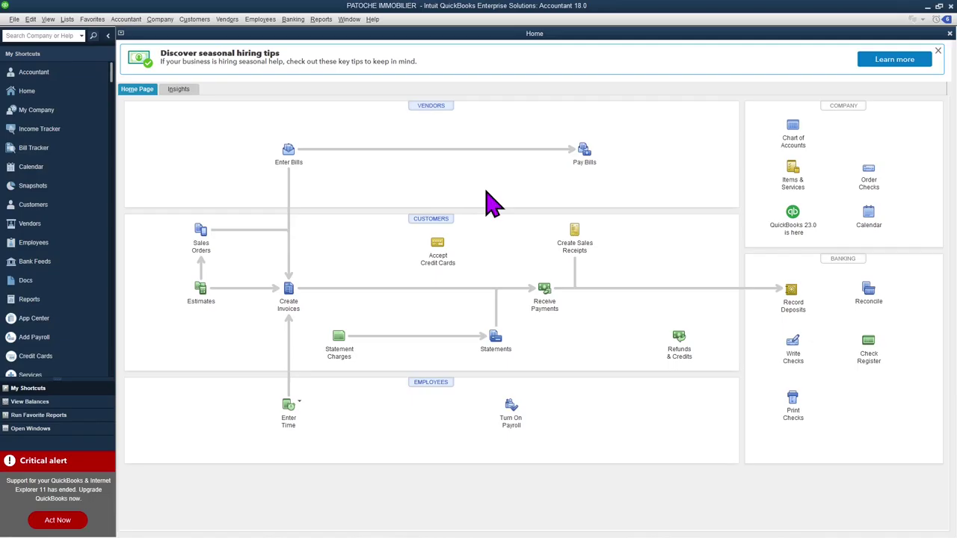
pyautogui.click(437, 221)
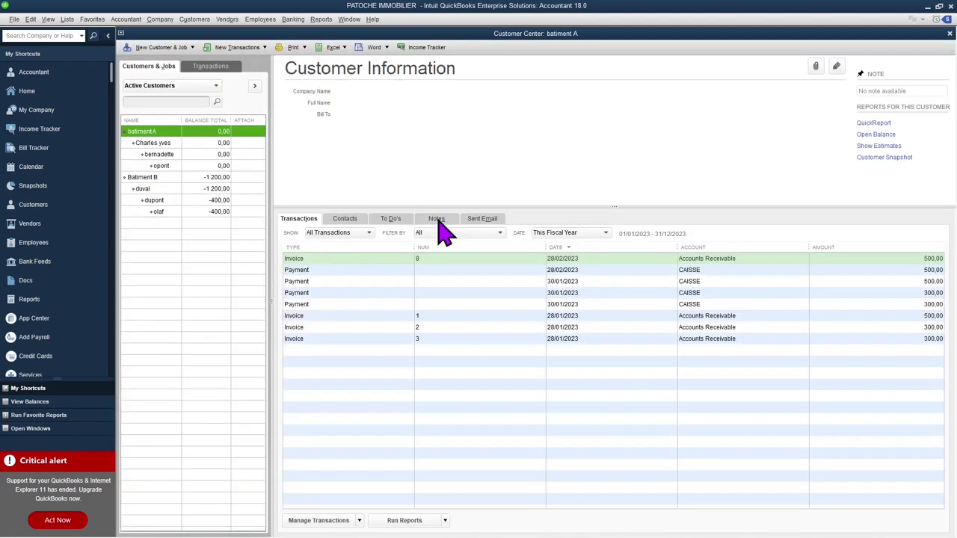
# - Review the address details in the batiment A customer record and close the record
pyautogui.click(147, 178)
pyautogui.click(147, 133)
pyautogui.rightClick(147, 134)
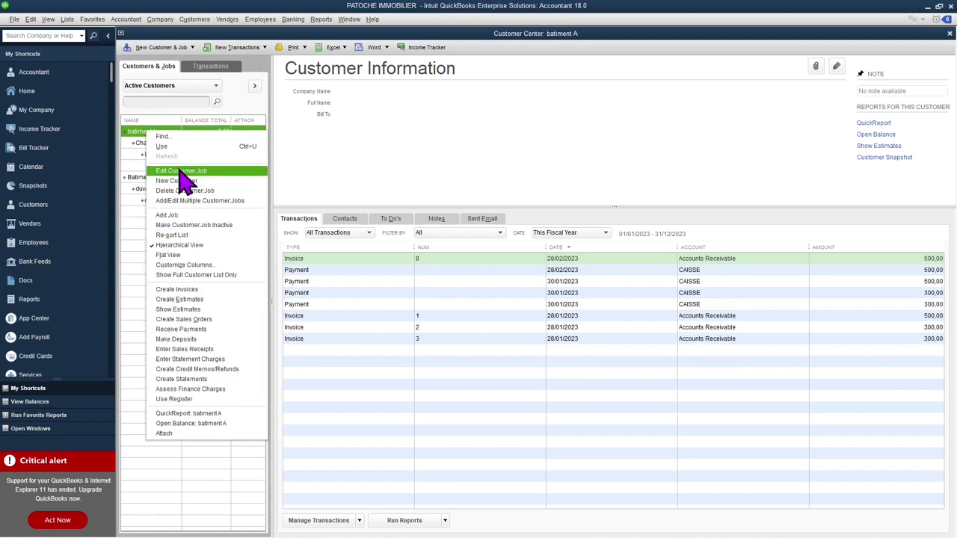
pyautogui.click(179, 171)
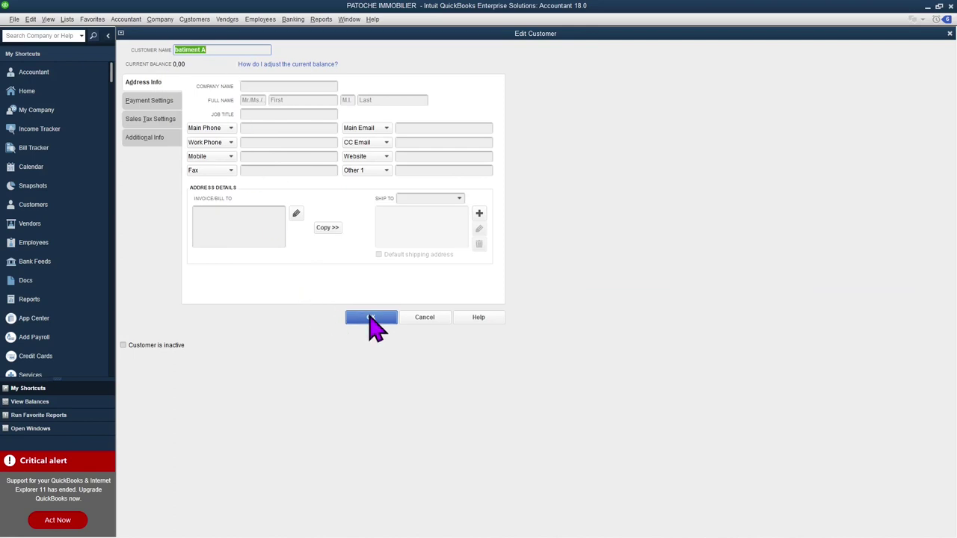
pyautogui.click(372, 317)
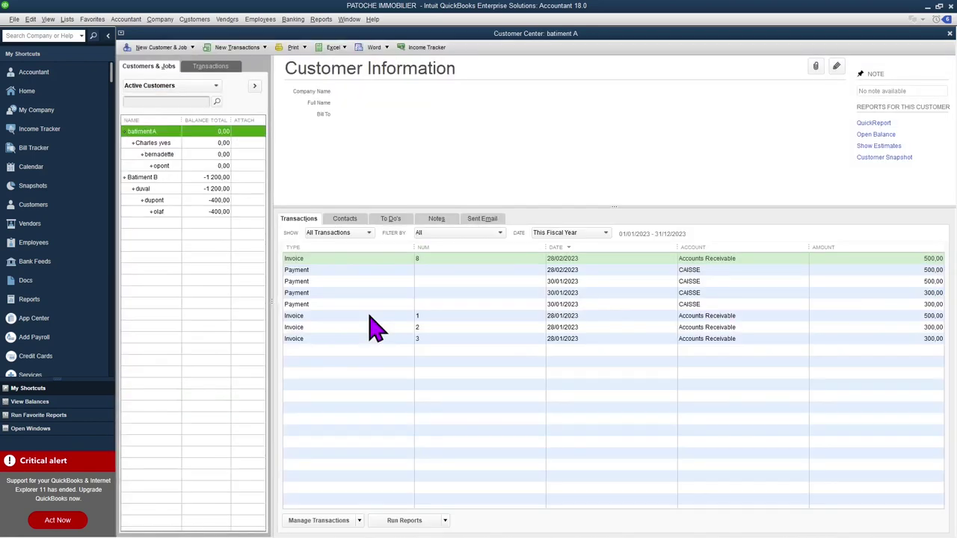
# - Review the job details and parent customer of the tenant directly under batiment A, and close the record
pyautogui.click(156, 143)
pyautogui.rightClick(157, 144)
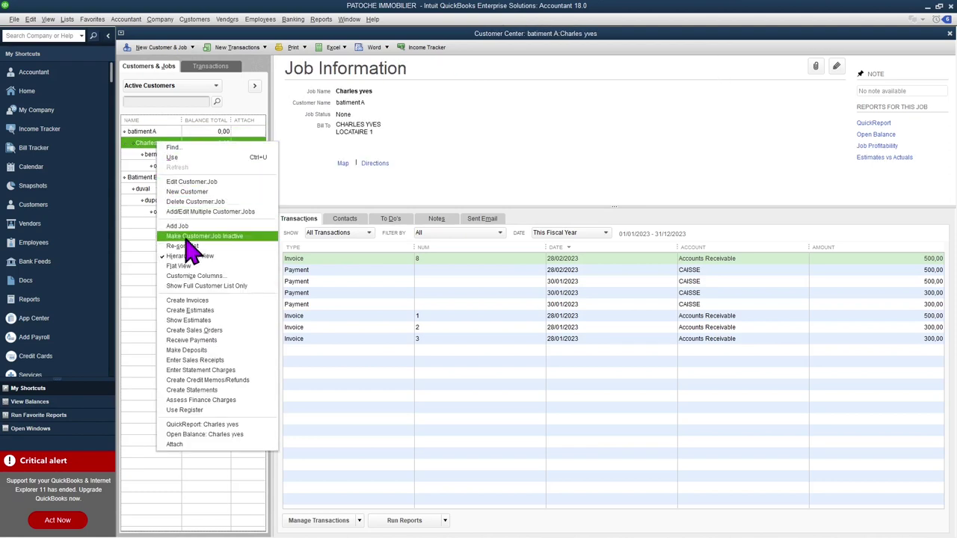
pyautogui.click(187, 182)
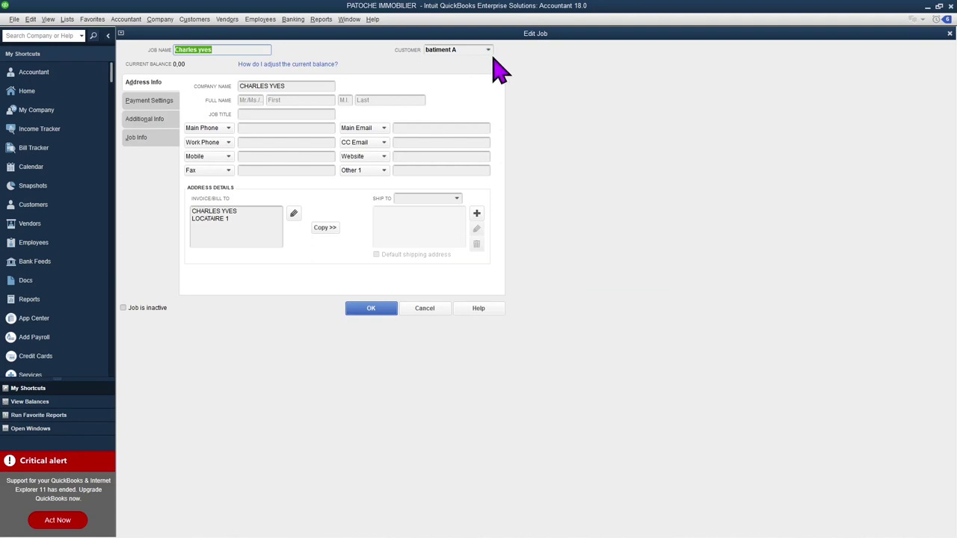
pyautogui.click(372, 309)
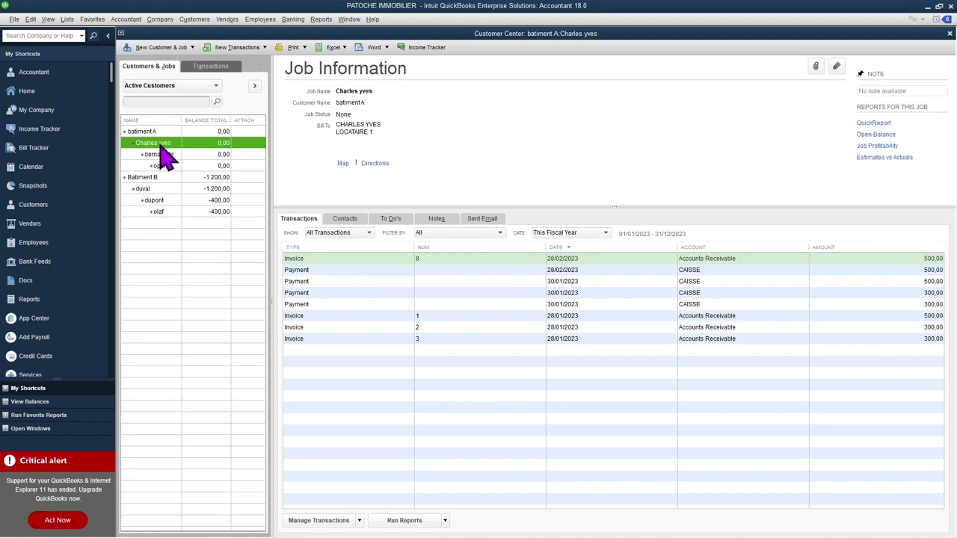
# - Examine the parent customer choices in a blank new job form for batiment A's first tenant, and discard the form
pyautogui.click(155, 48)
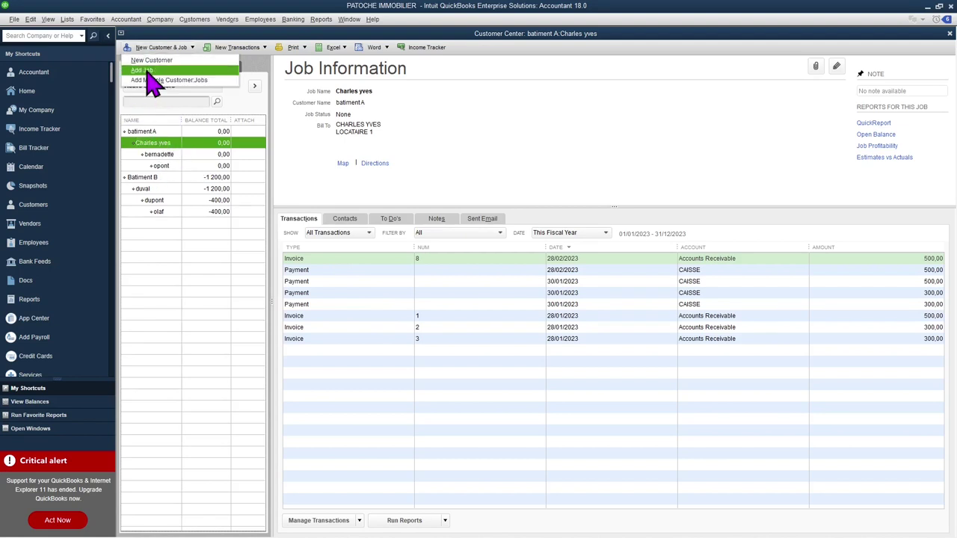
pyautogui.click(147, 69)
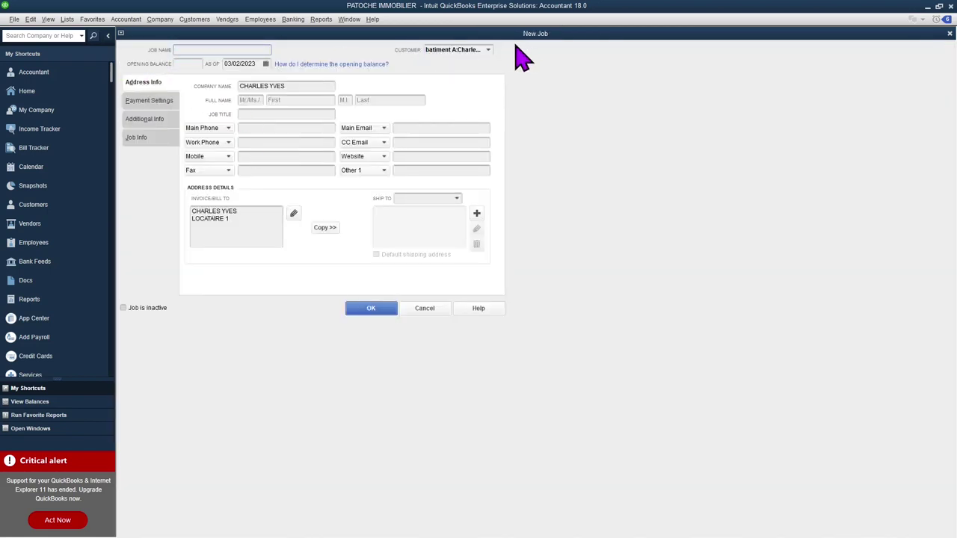
pyautogui.click(488, 50)
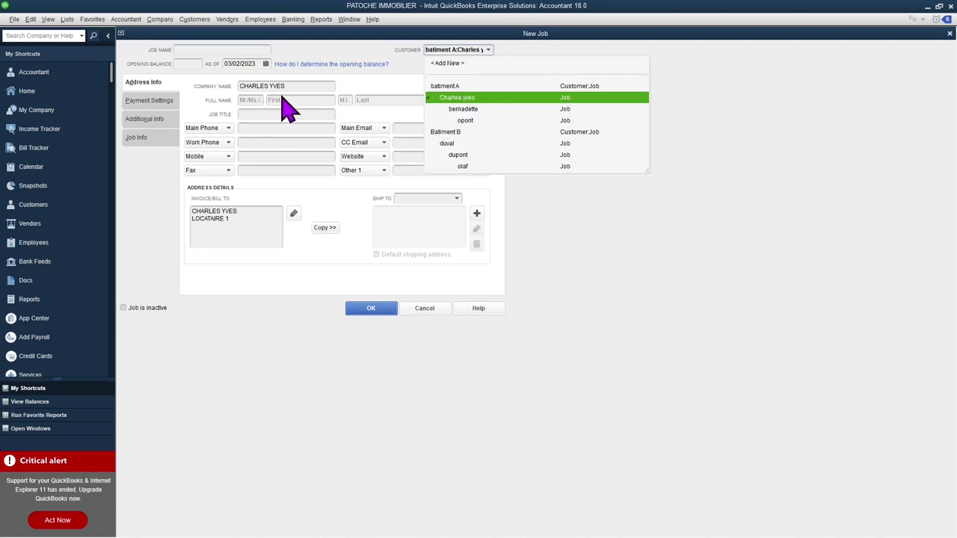
pyautogui.click(441, 308)
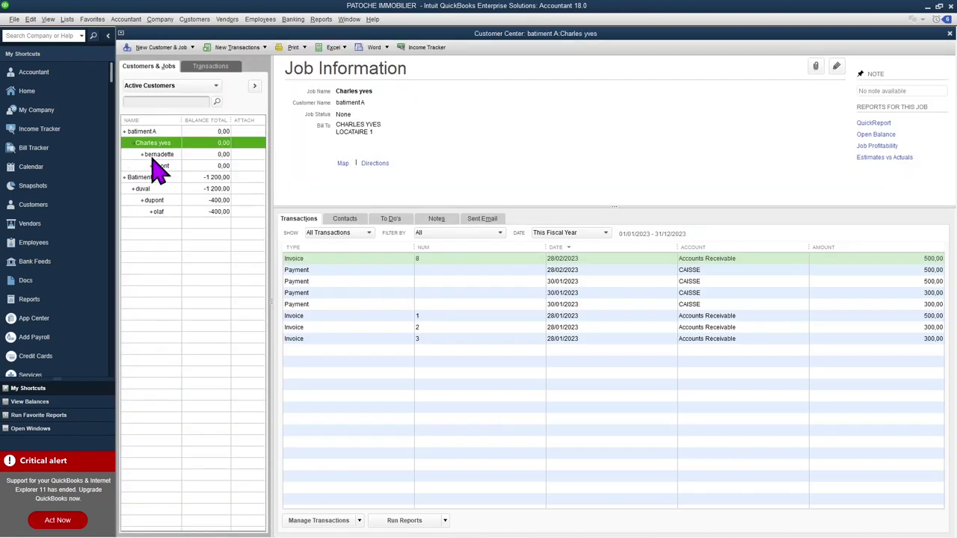
# - Examine the blank new job form under batiment A's second tenant and leave it without entering a job
pyautogui.click(160, 155)
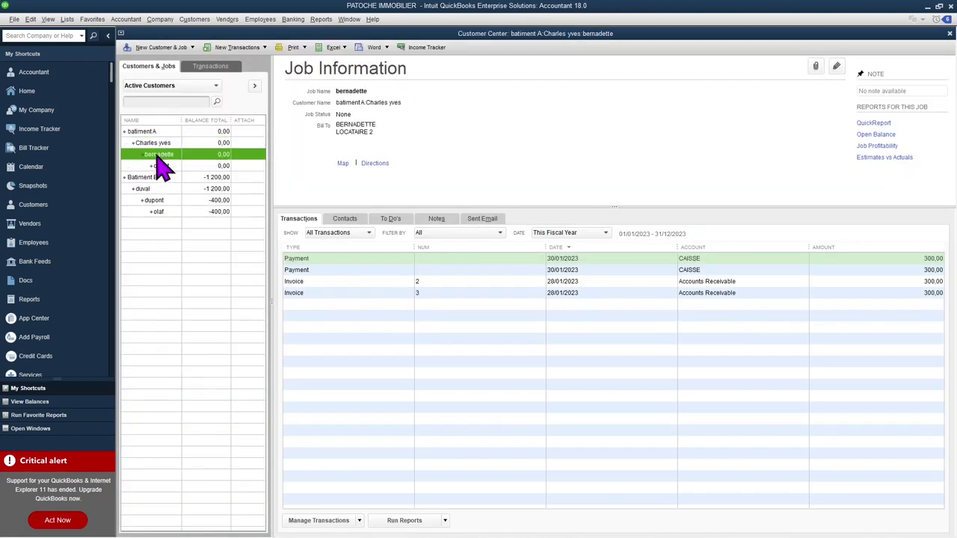
pyautogui.click(158, 48)
pyautogui.click(156, 71)
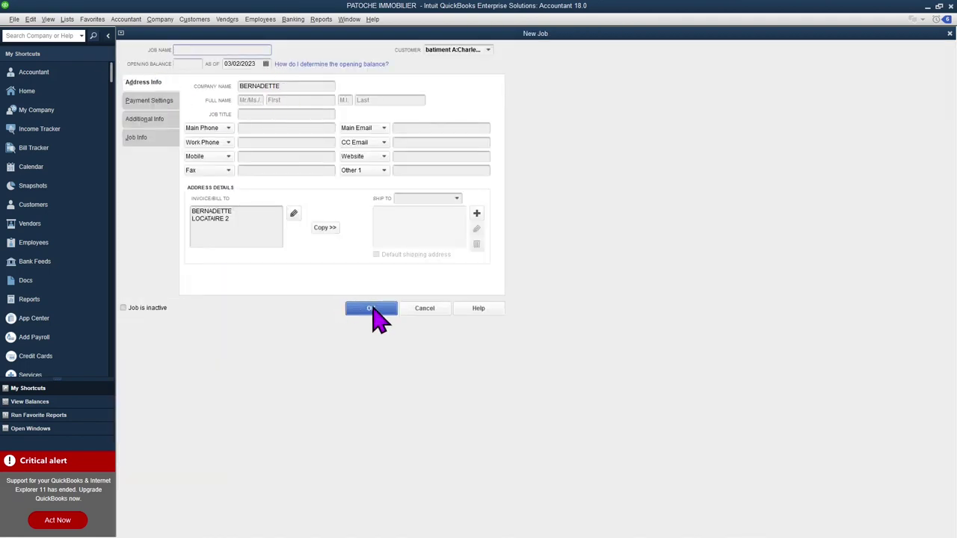
pyautogui.click(372, 308)
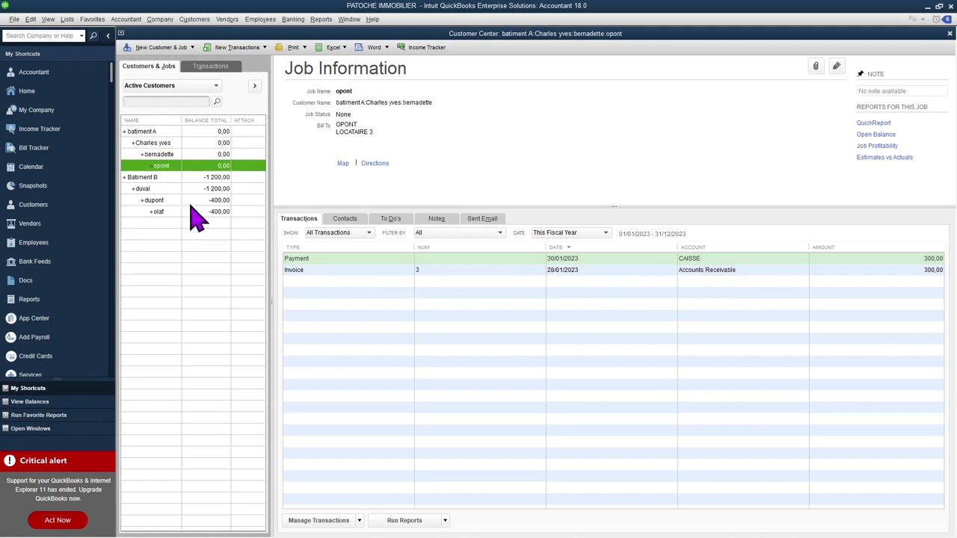
# - Select the Batiment B customer, examine the blank new customer form and discard it
pyautogui.click(146, 180)
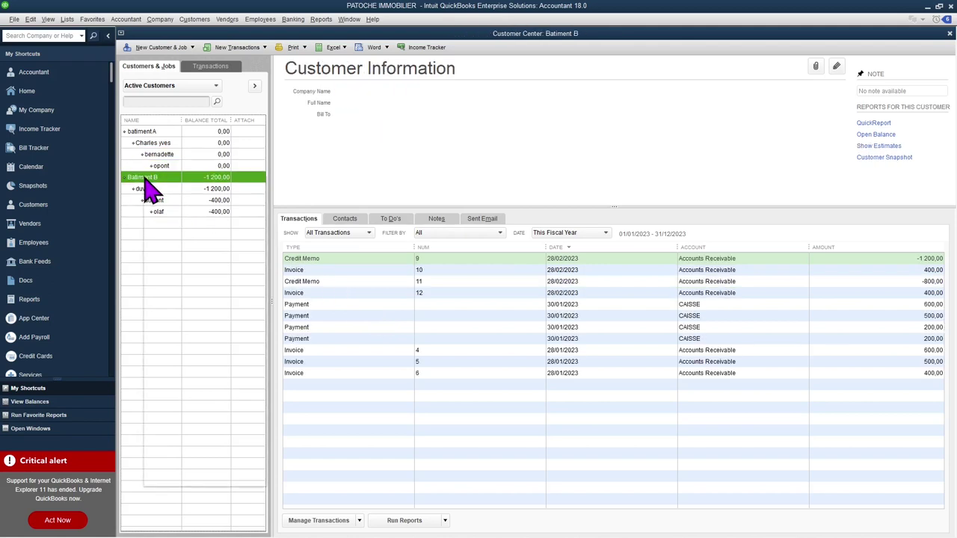
pyautogui.rightClick(149, 191)
pyautogui.click(137, 188)
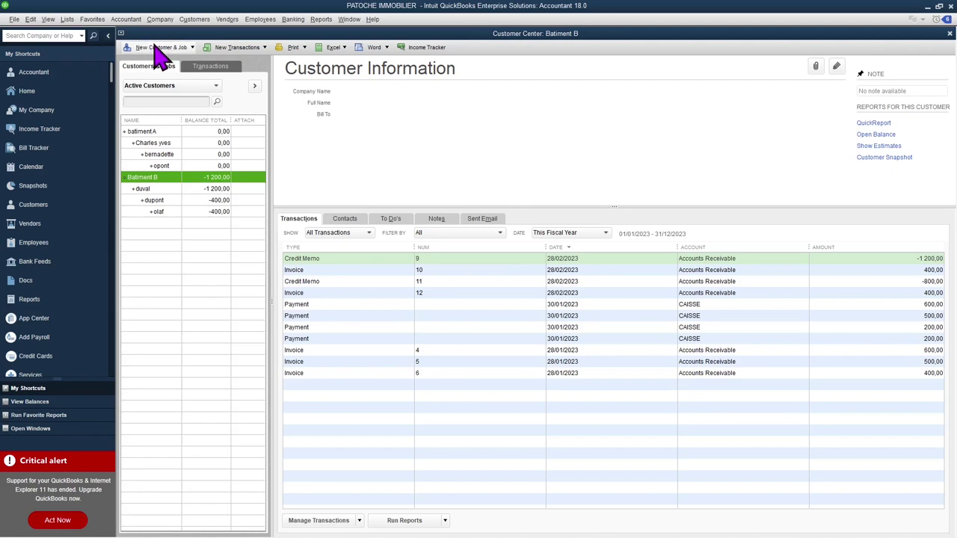
pyautogui.click(159, 49)
pyautogui.click(157, 61)
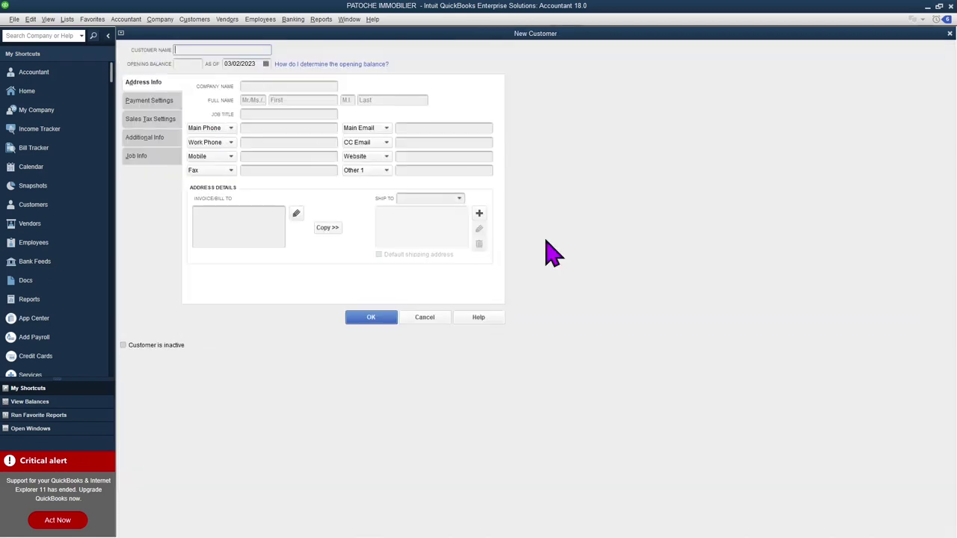
pyautogui.click(423, 318)
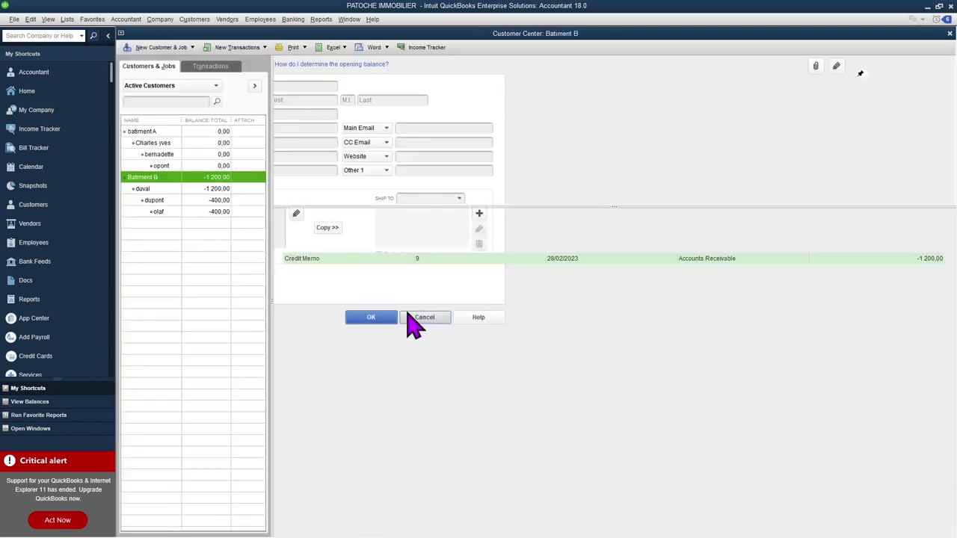
# - Examine the blank new job form assigned to customer Batiment B and discard it
pyautogui.rightClick(149, 181)
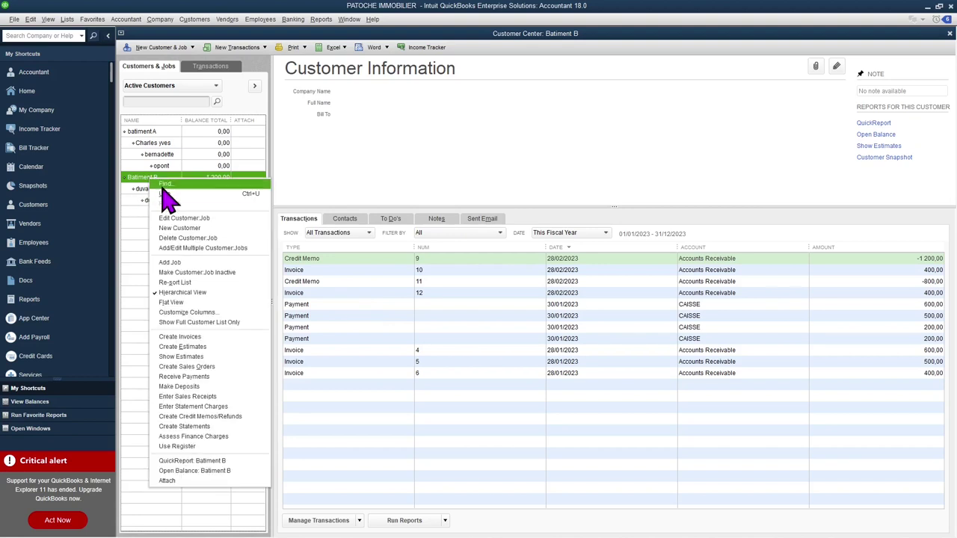
pyautogui.click(187, 273)
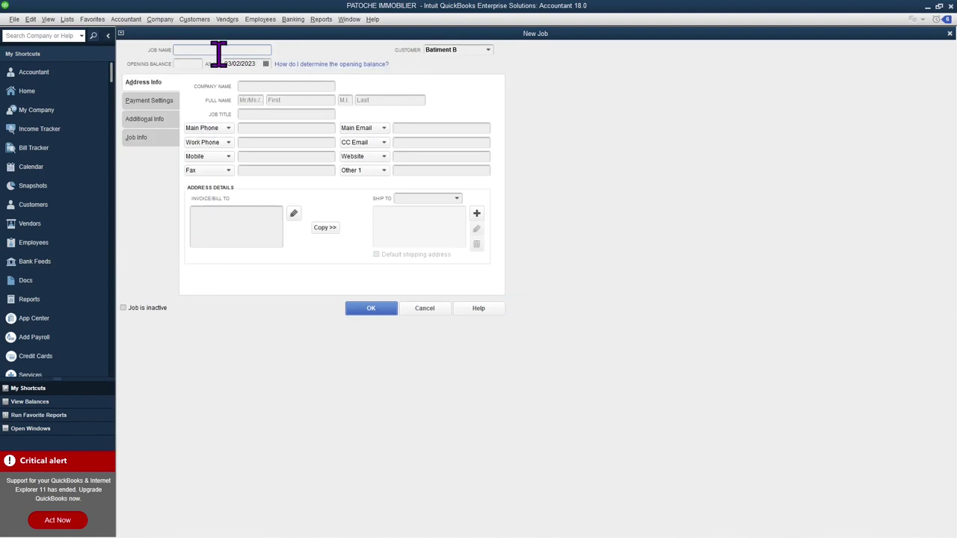
pyautogui.click(433, 309)
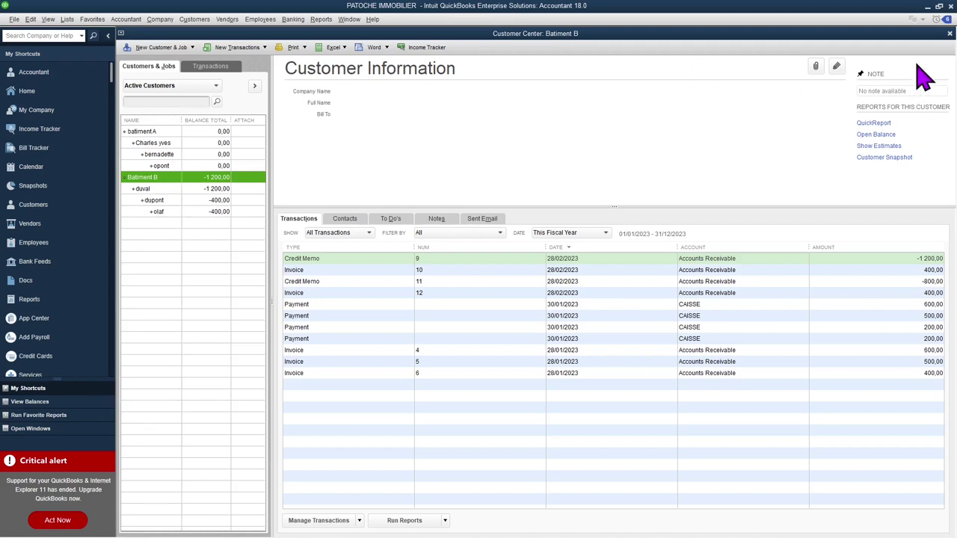
# - Close the Customer Center and open the company's Chart of Accounts
pyautogui.click(949, 33)
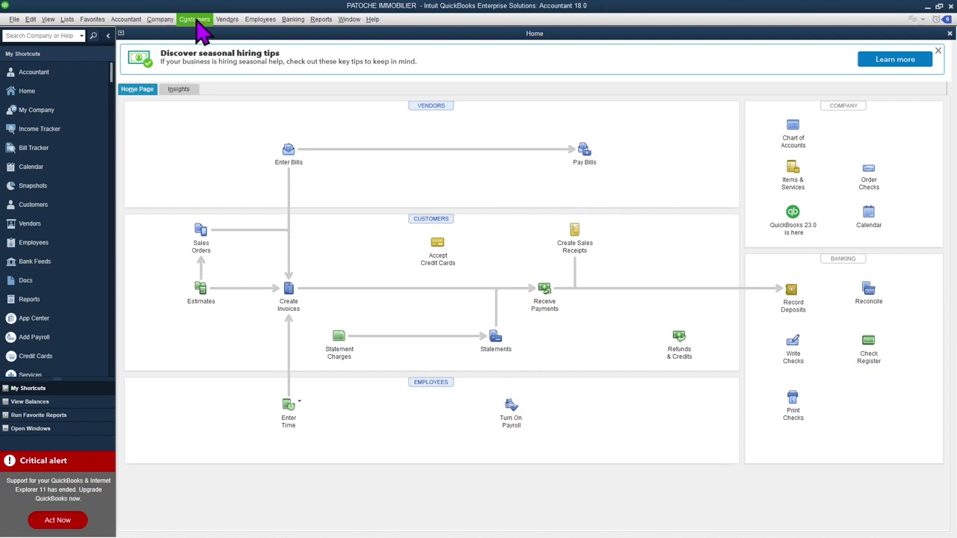
pyautogui.click(161, 21)
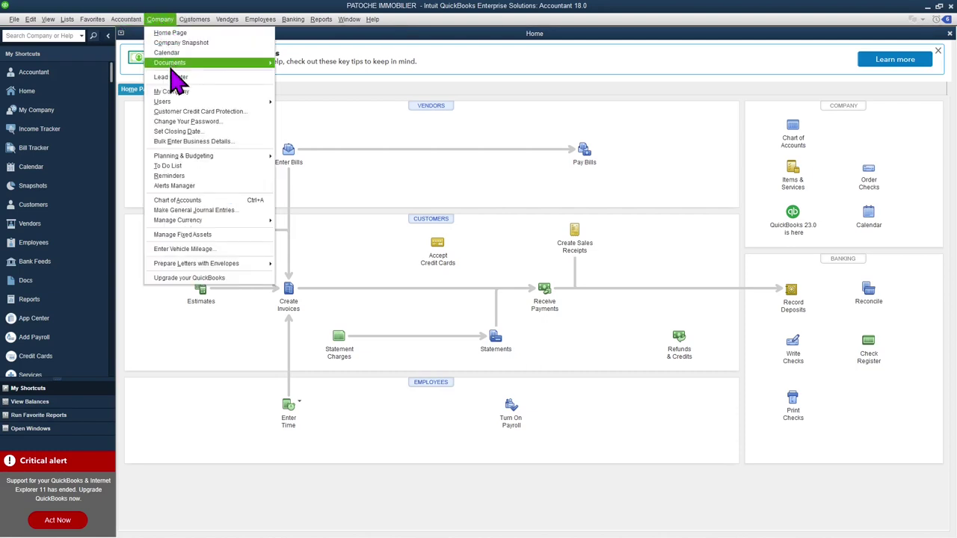
pyautogui.moveTo(173, 64)
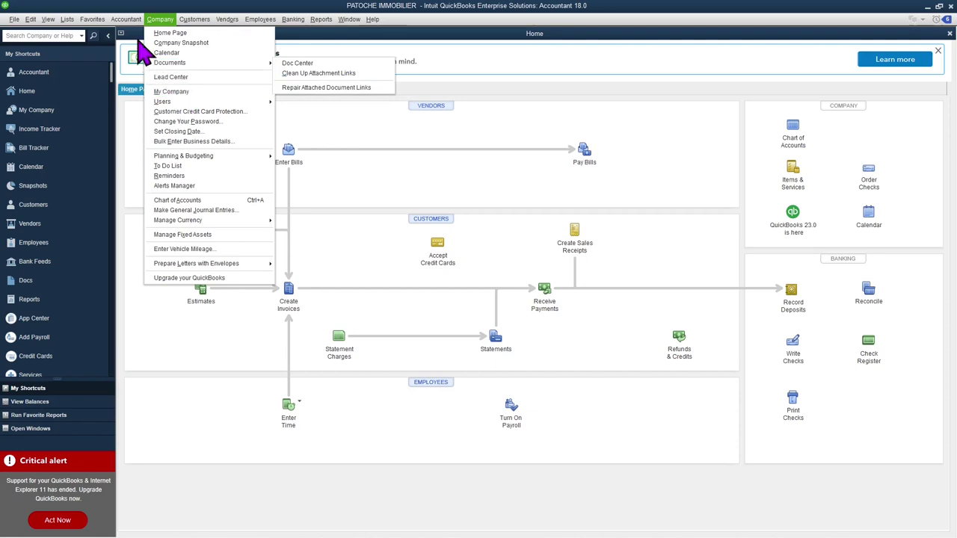
pyautogui.moveTo(130, 21)
pyautogui.click(141, 47)
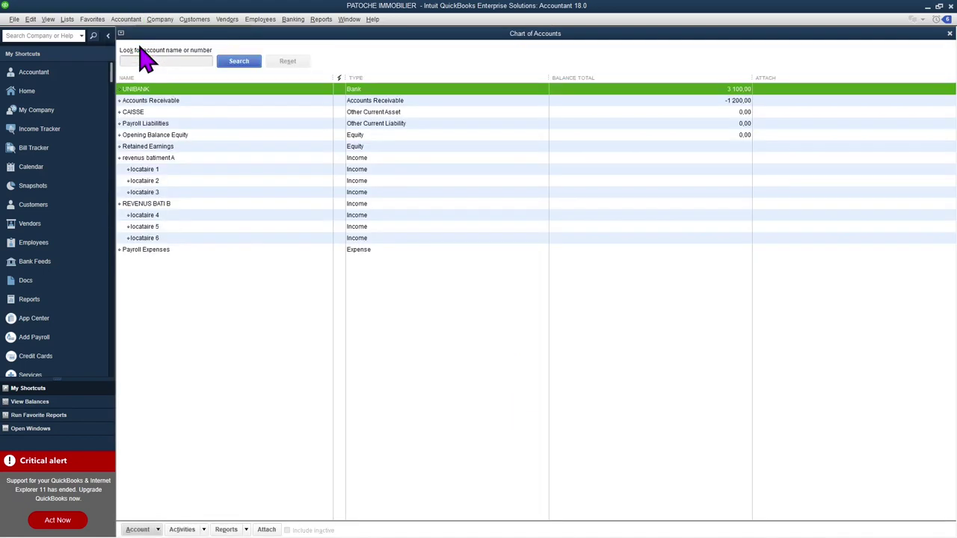
# - Review the account settings of the UNIBANK bank account and close them
pyautogui.rightClick(170, 105)
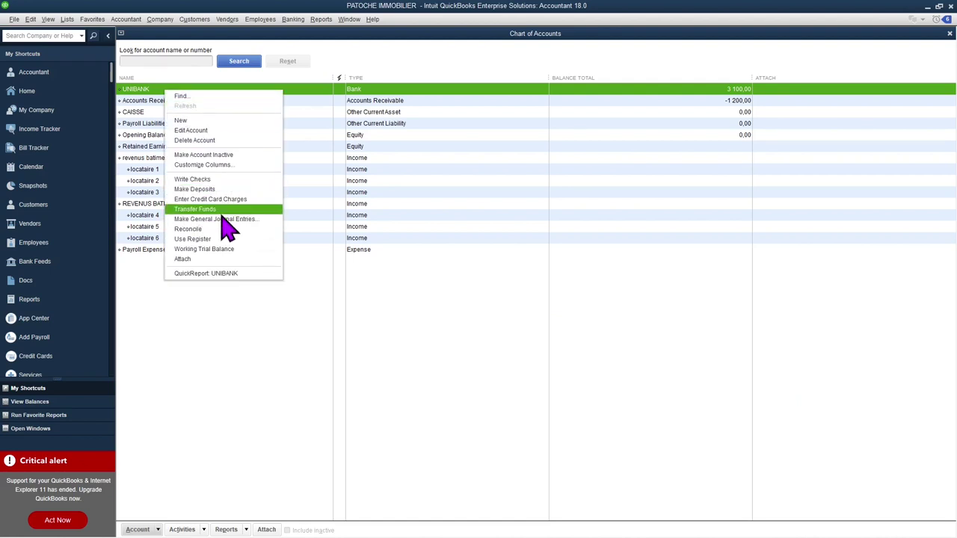
pyautogui.click(212, 133)
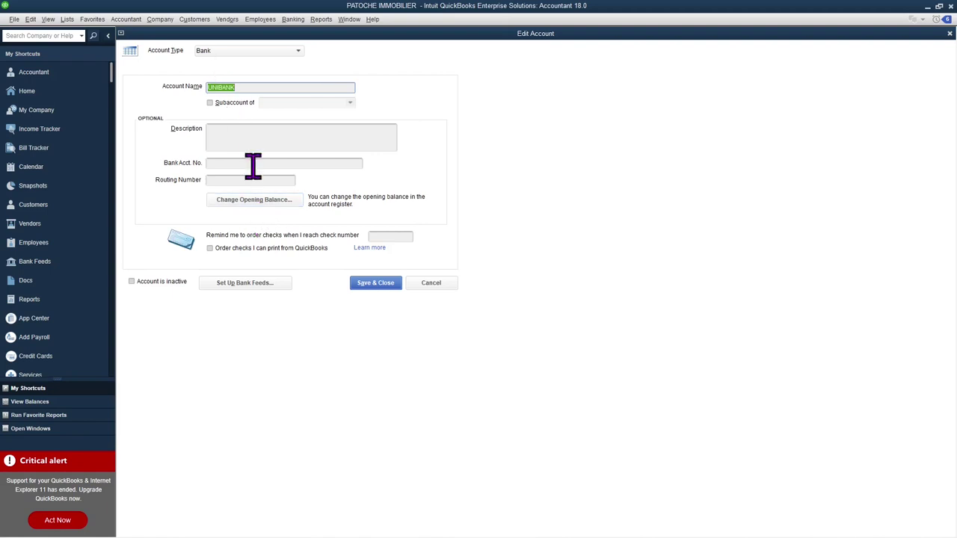
pyautogui.click(373, 283)
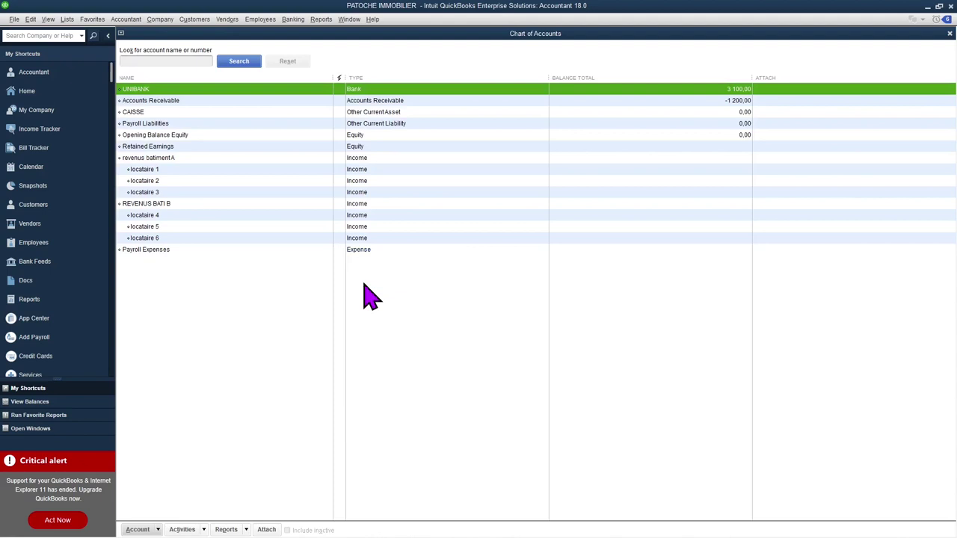
# - Examine the new account form for the Bank account type and discard it
pyautogui.click(148, 529)
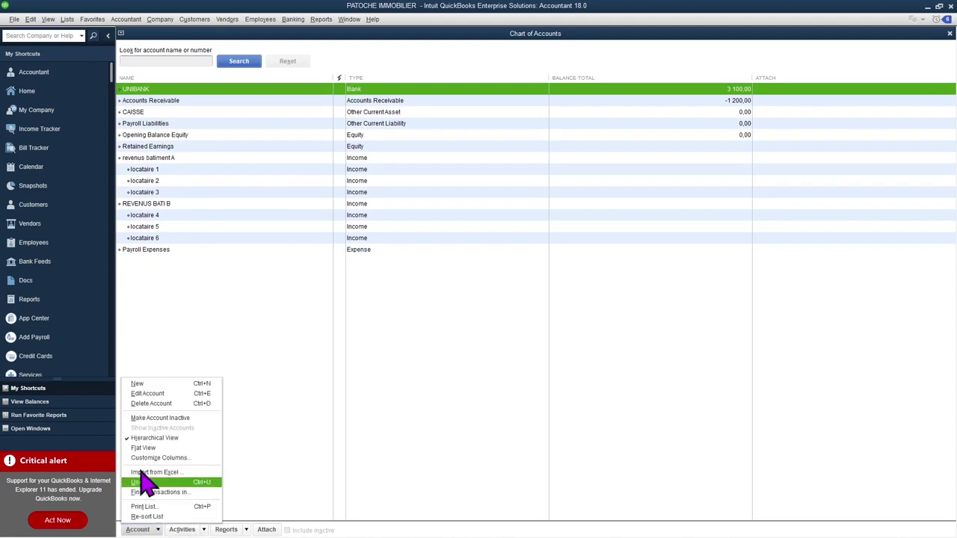
pyautogui.click(147, 388)
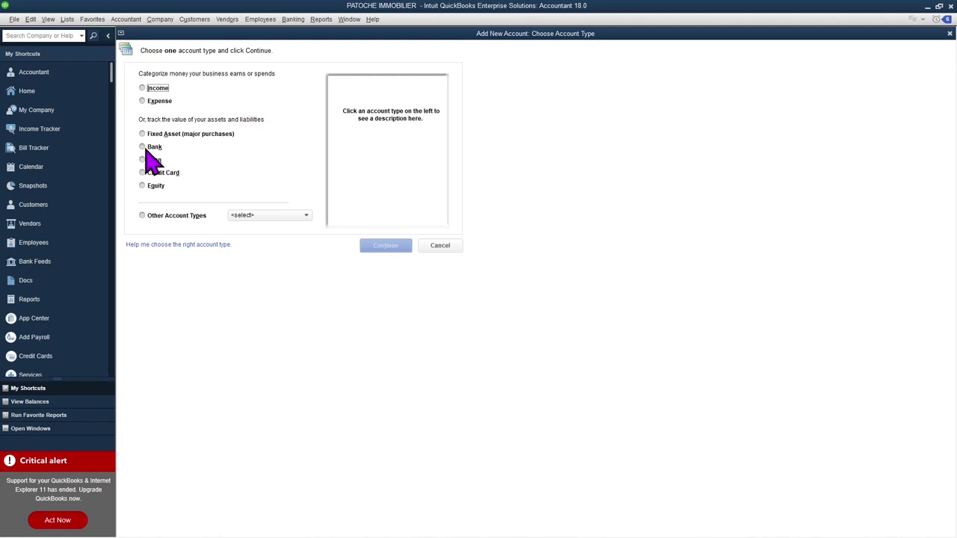
pyautogui.click(148, 148)
pyautogui.click(386, 247)
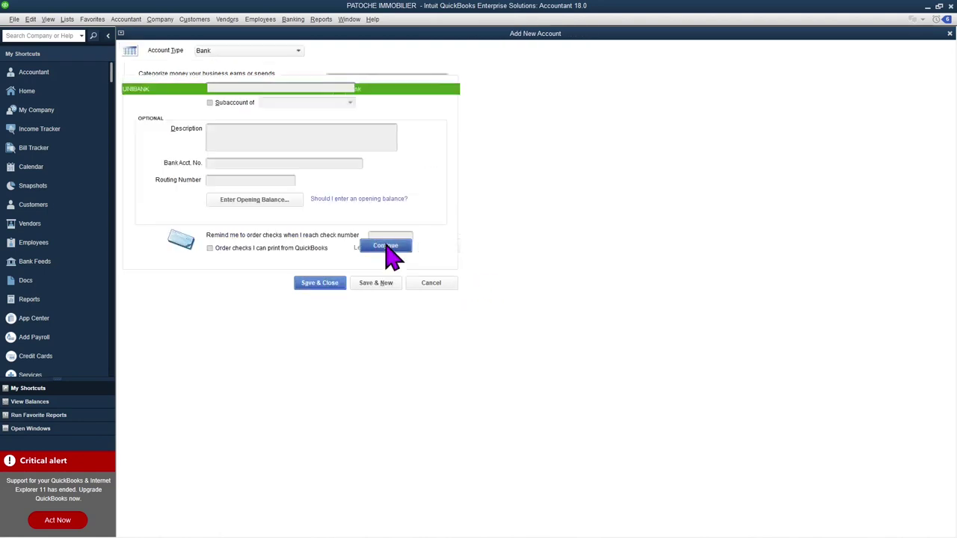
pyautogui.click(438, 286)
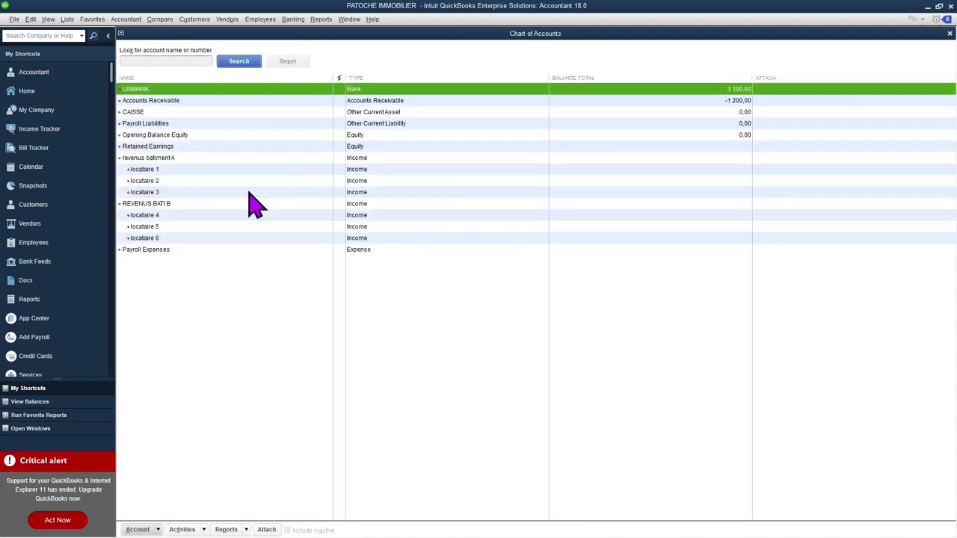
# - Open the UNIBANK bank account for editing, review its name and optional fields, and save it without changes
pyautogui.rightClick(141, 90)
pyautogui.click(170, 130)
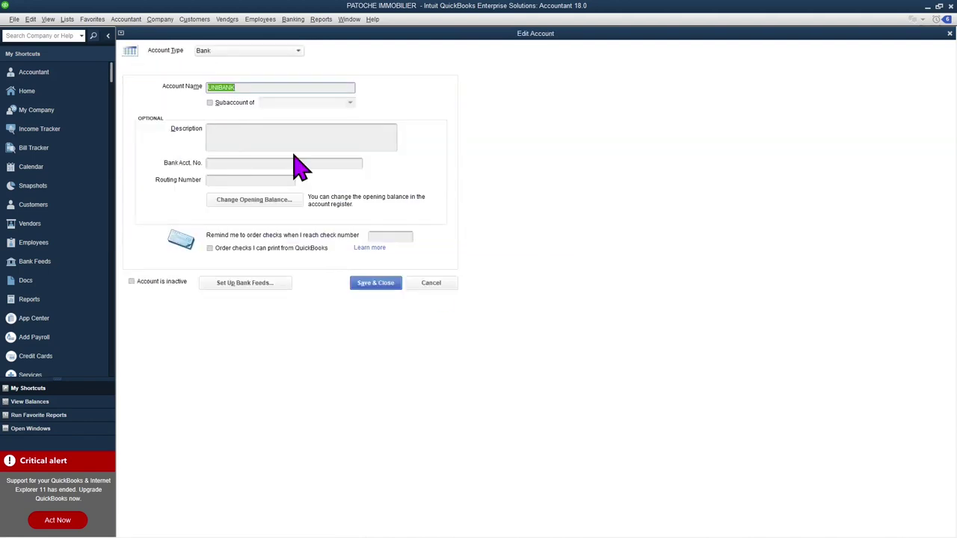
pyautogui.click(375, 284)
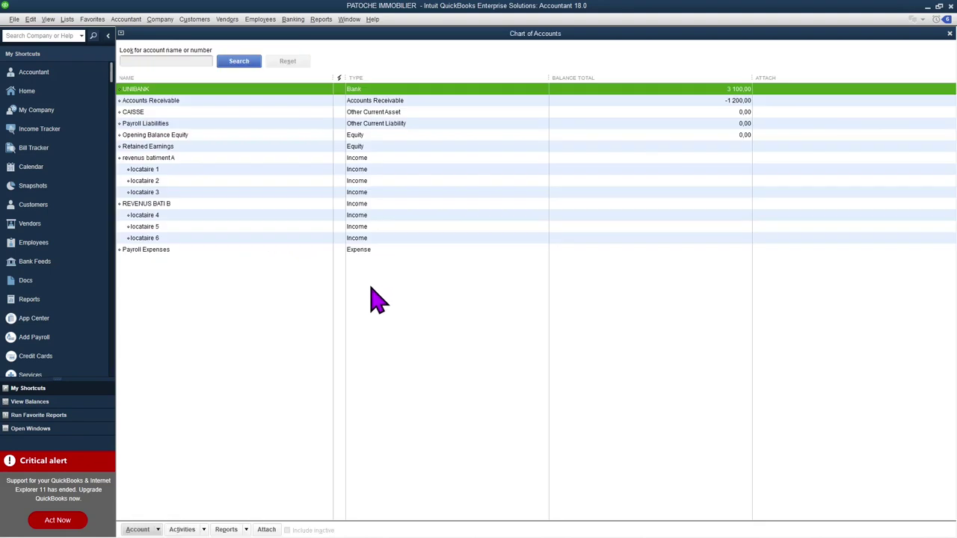
# - Start a new account from the chart, preview the Bank account type, and cancel before creating it
pyautogui.click(146, 113)
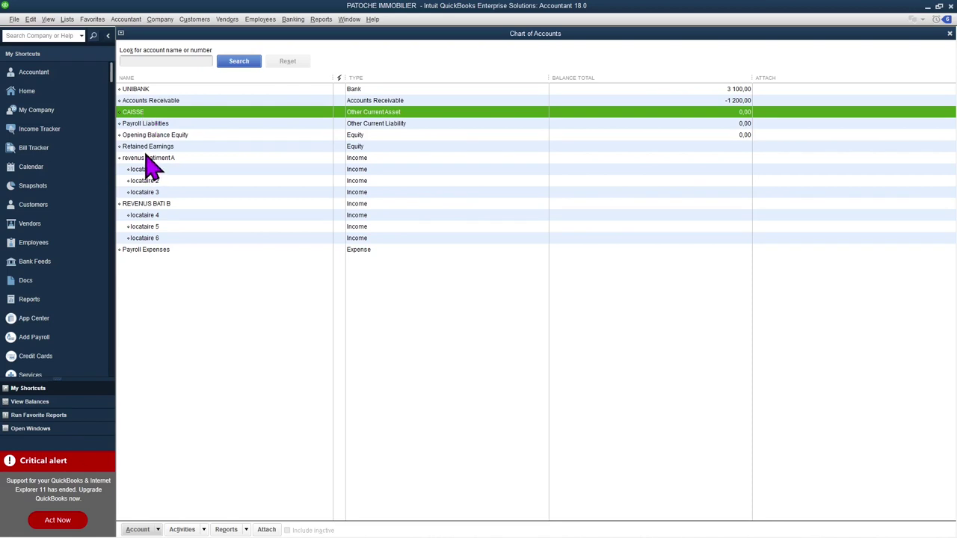
pyautogui.rightClick(137, 114)
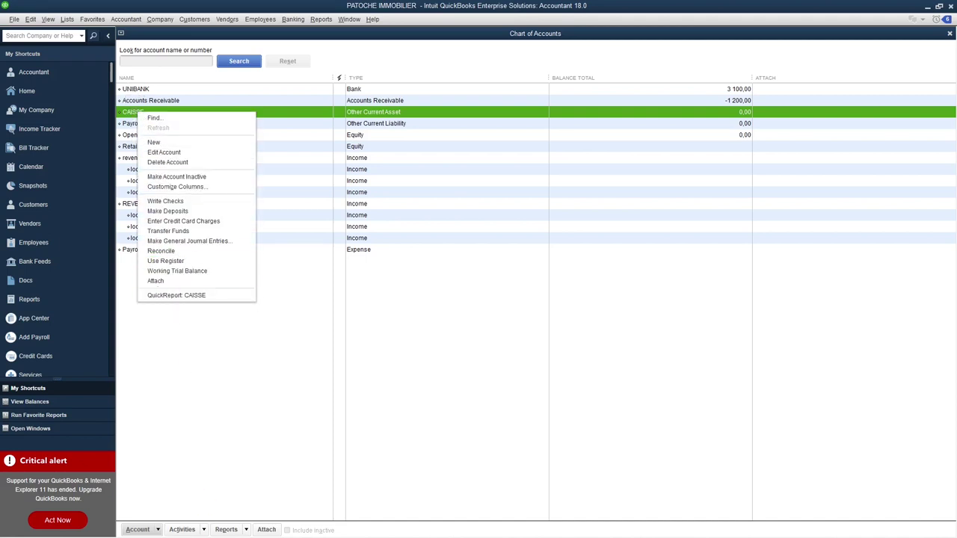
pyautogui.click(138, 529)
pyautogui.click(150, 382)
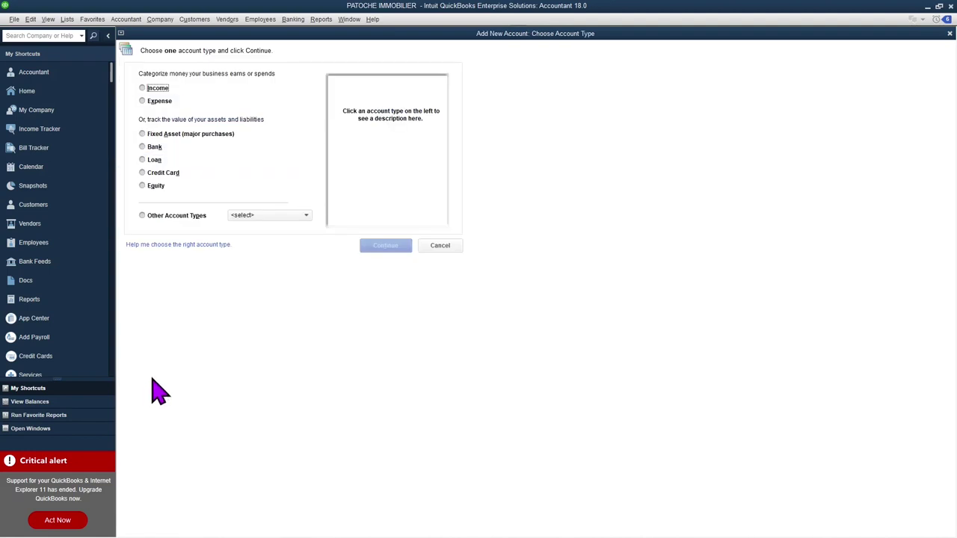
pyautogui.click(143, 147)
pyautogui.click(433, 245)
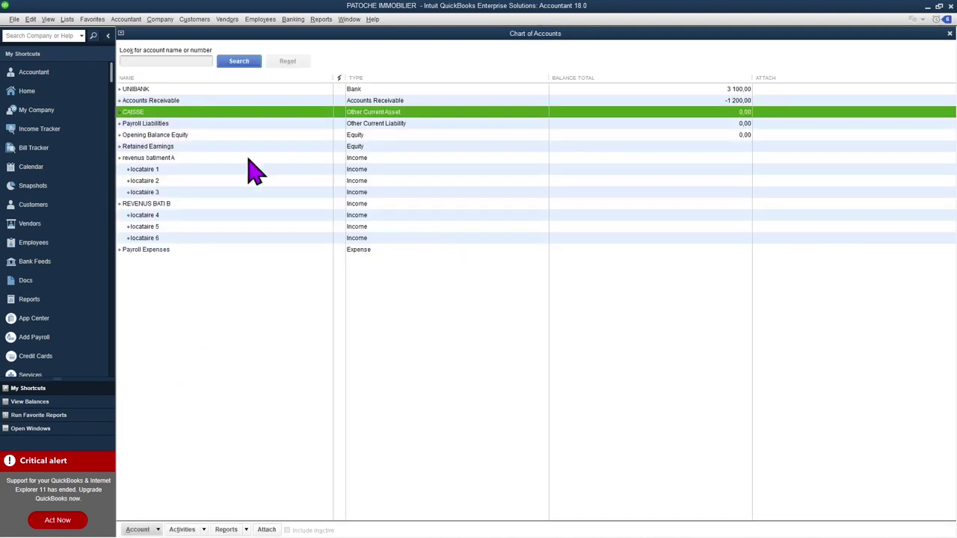
# - Review the account type, name and description of the CAISSE account and close it without saving
pyautogui.rightClick(131, 118)
pyautogui.click(154, 156)
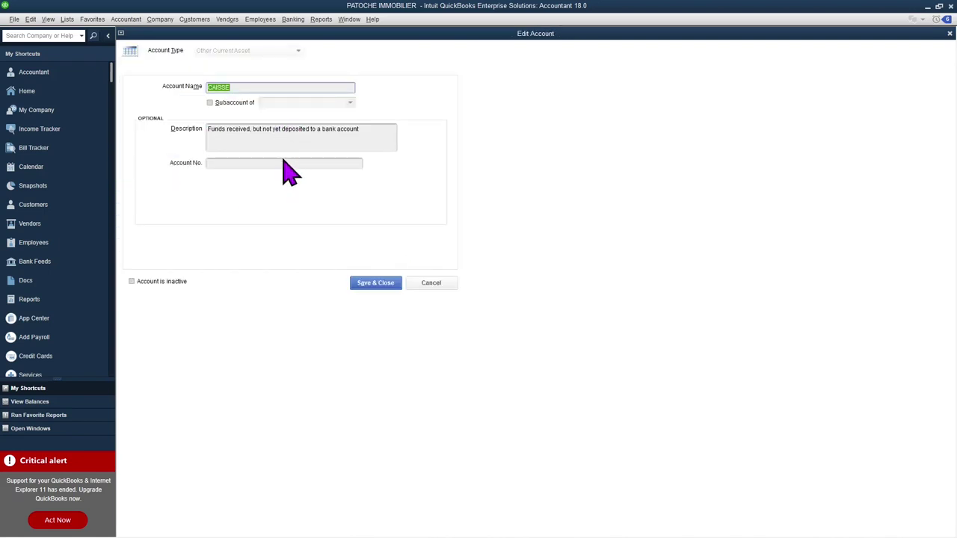
pyautogui.click(432, 284)
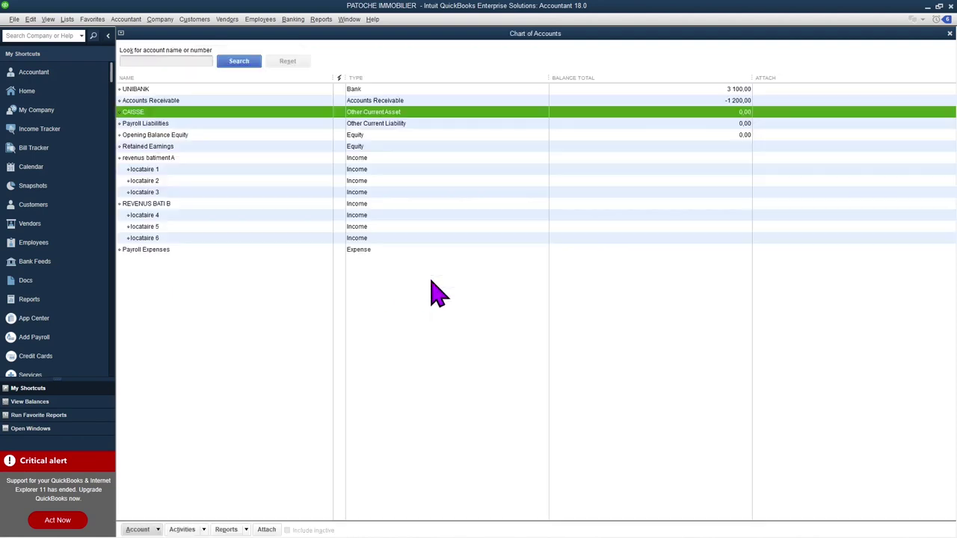
# - Examine the income accounts revenus batiment A and REVENUS BATI B and the tenant subaccounts listed under them
pyautogui.click(152, 160)
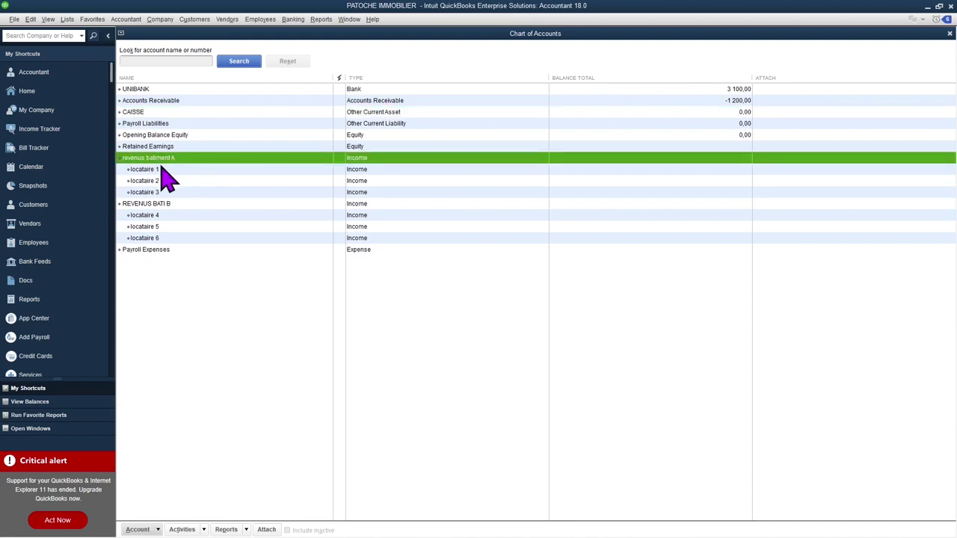
pyautogui.click(142, 203)
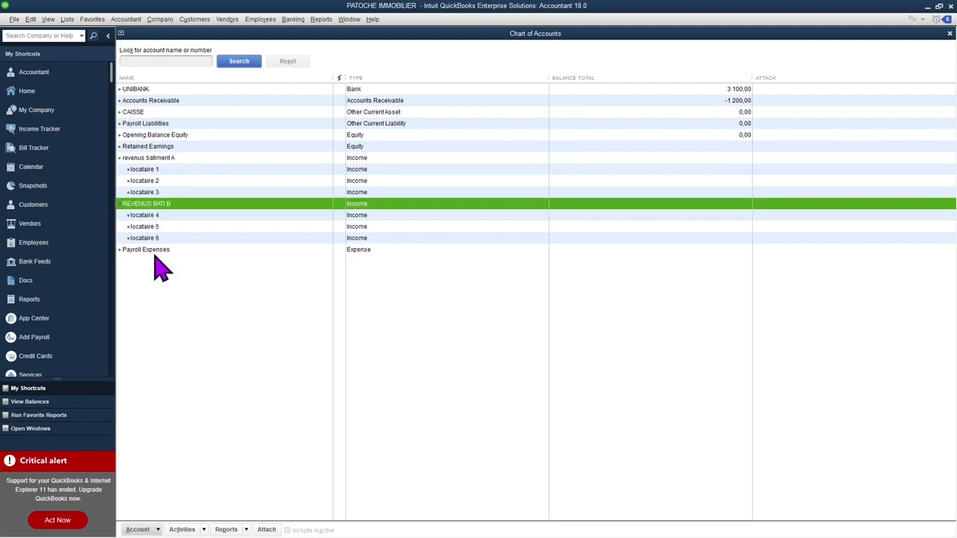
pyautogui.click(146, 158)
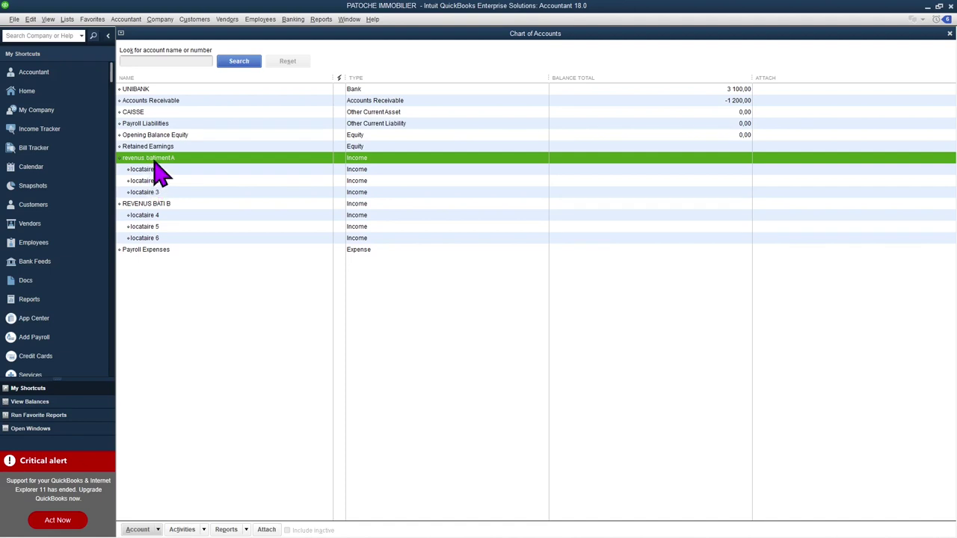
pyautogui.click(150, 205)
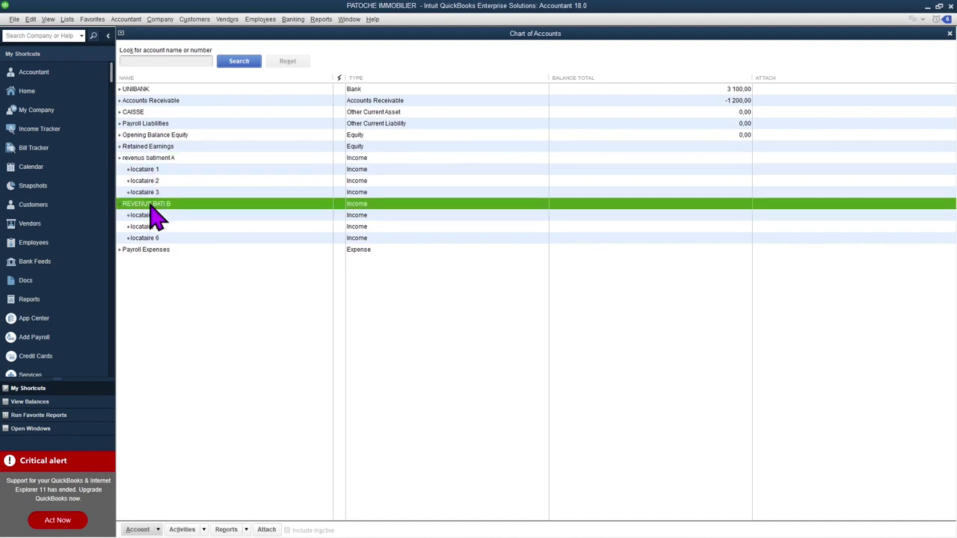
pyautogui.click(149, 159)
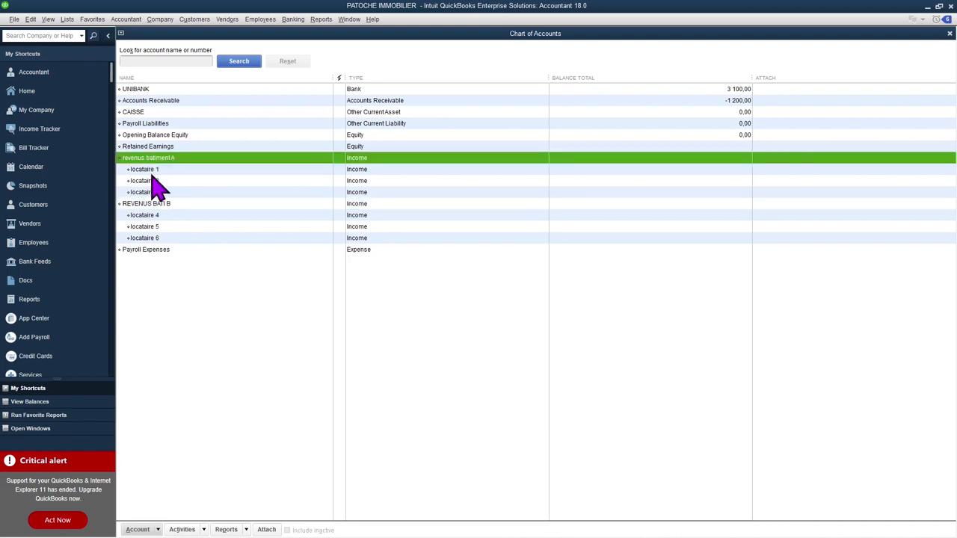
pyautogui.click(152, 171)
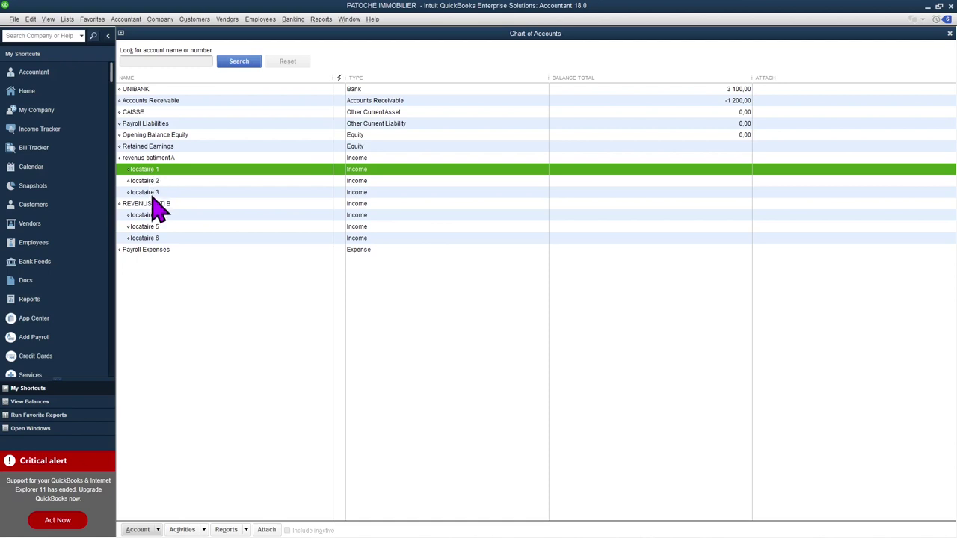
pyautogui.click(151, 192)
pyautogui.click(148, 160)
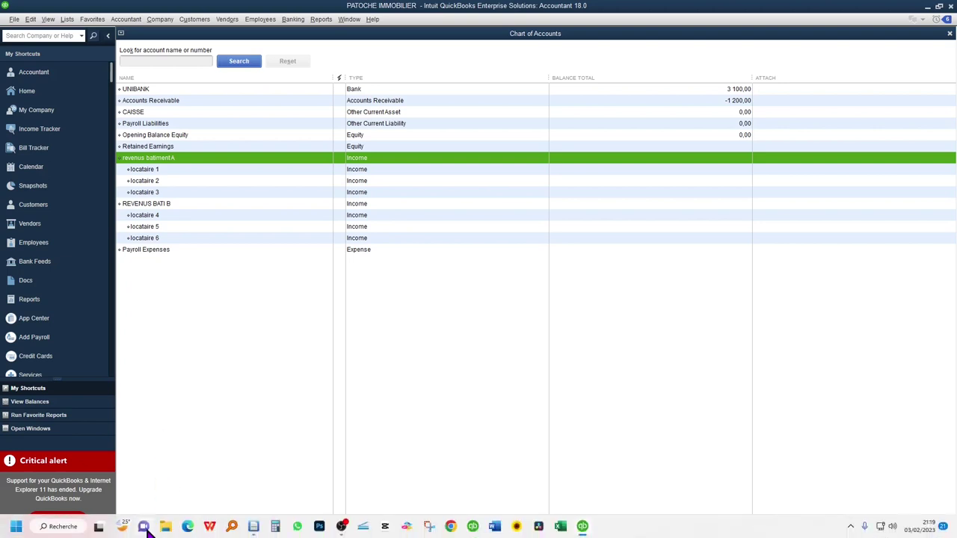
# - Examine the blank new account form for the Income account type and discard it
pyautogui.click(141, 528)
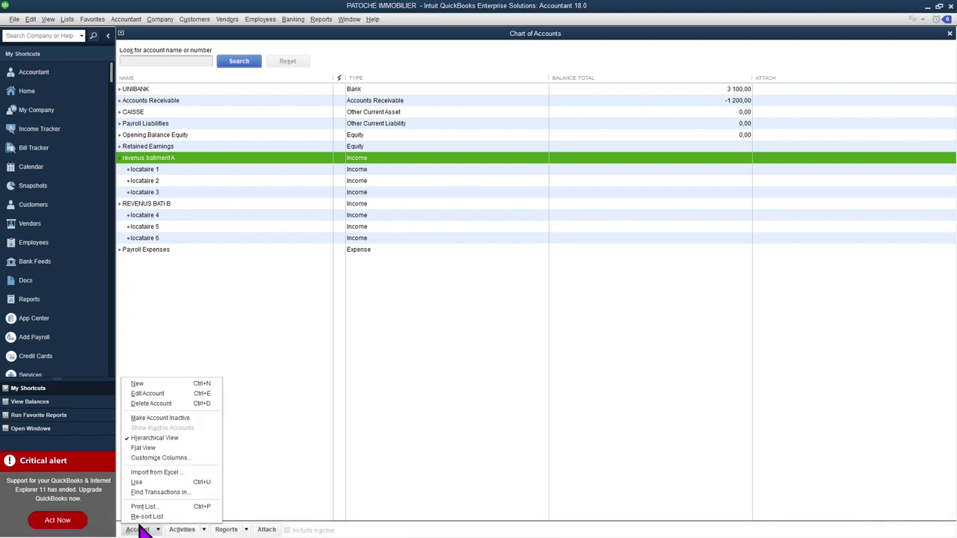
pyautogui.click(146, 386)
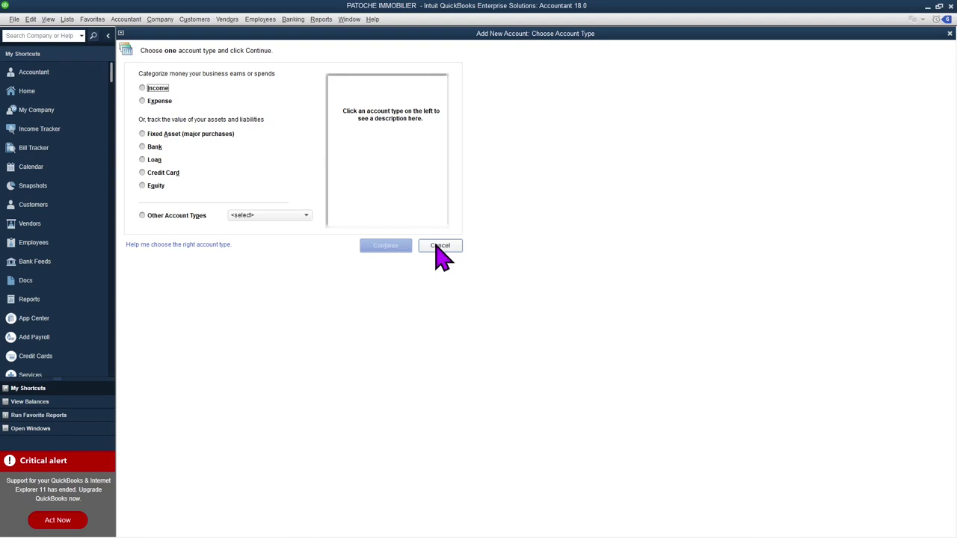
pyautogui.click(142, 88)
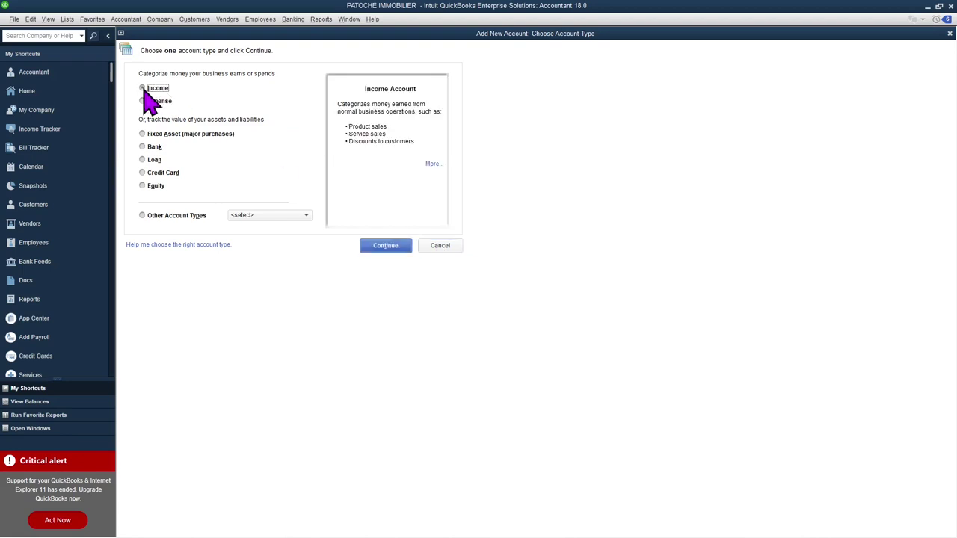
pyautogui.click(387, 247)
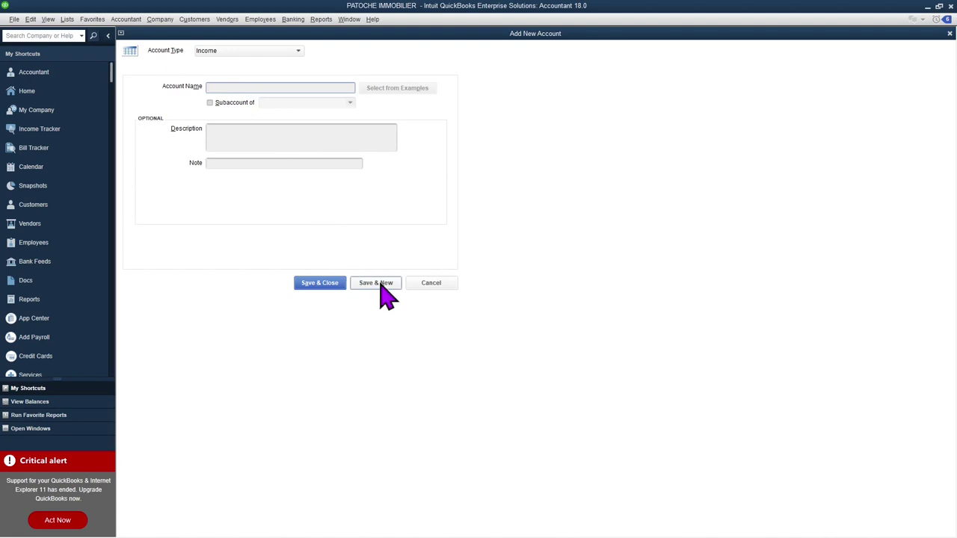
pyautogui.click(428, 283)
# - Review the account type and name of the revenus batiment A income account and save it without changes
pyautogui.rightClick(148, 159)
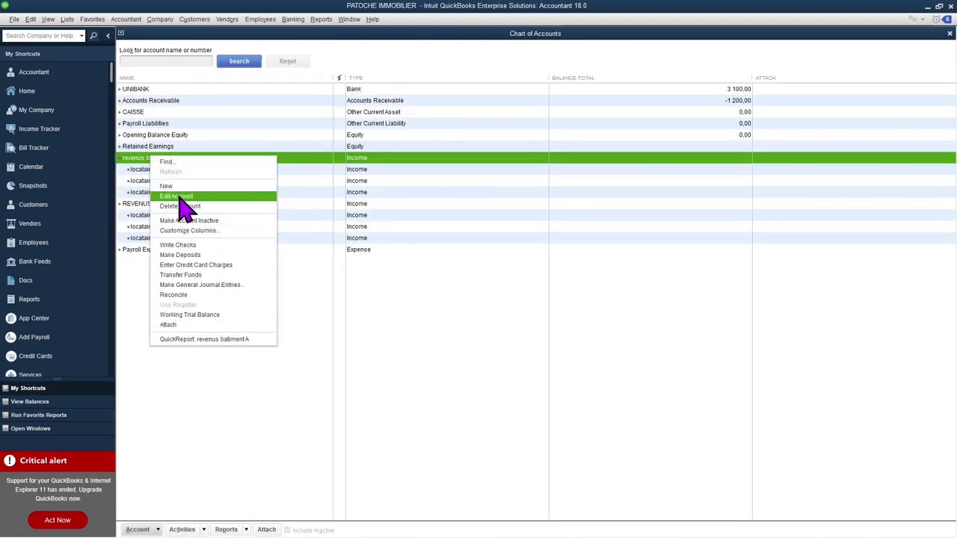
pyautogui.click(180, 197)
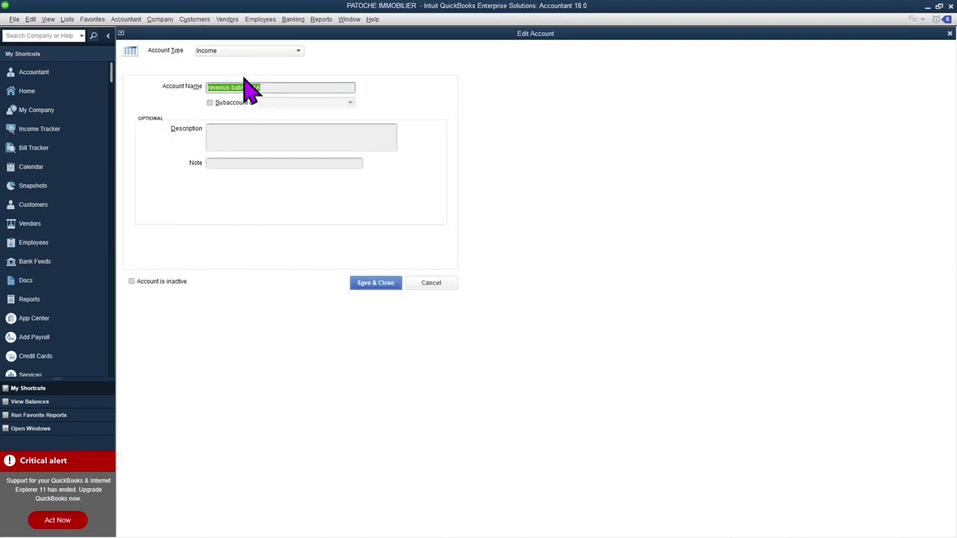
pyautogui.click(378, 286)
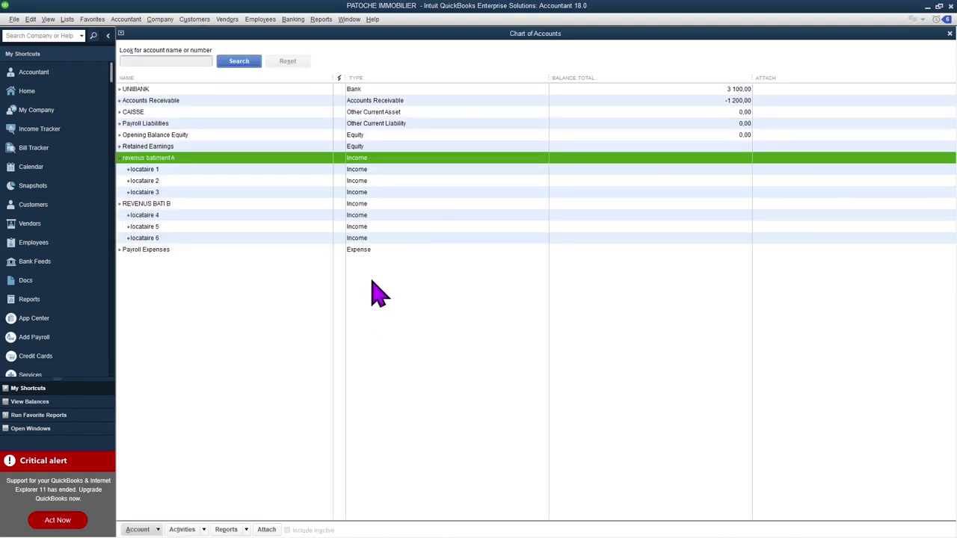
# - Examine the subaccount option and its parent account choices on a new Bank account form, and discard the form
pyautogui.click(146, 170)
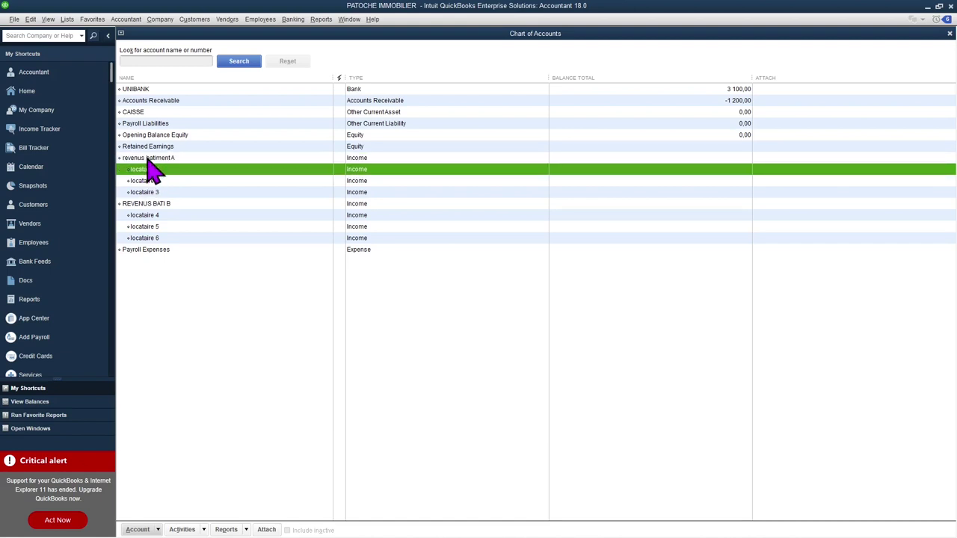
pyautogui.rightClick(146, 171)
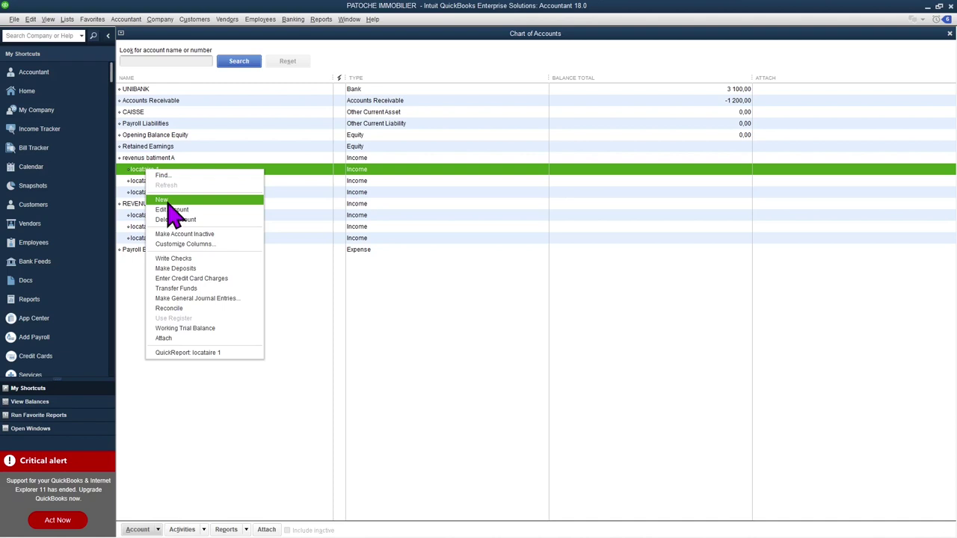
pyautogui.click(168, 204)
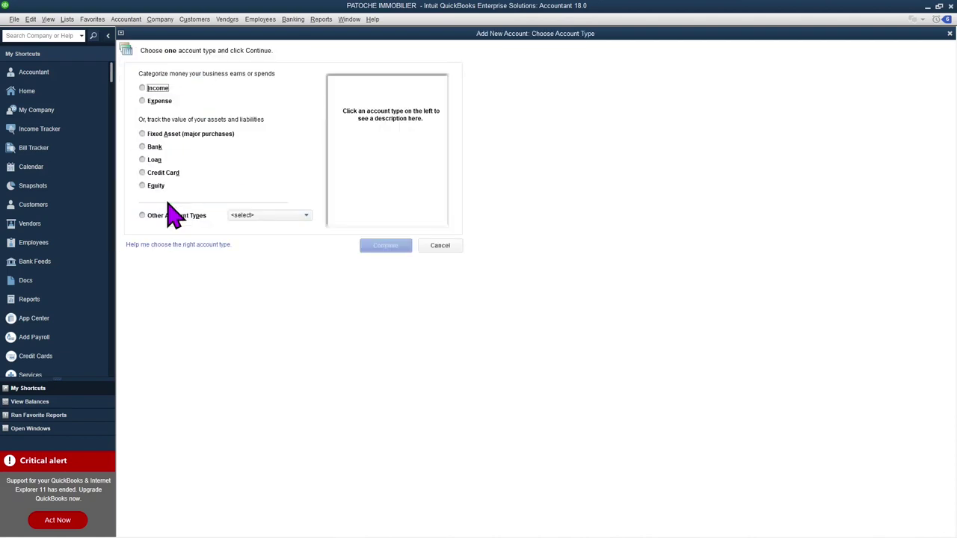
pyautogui.click(143, 147)
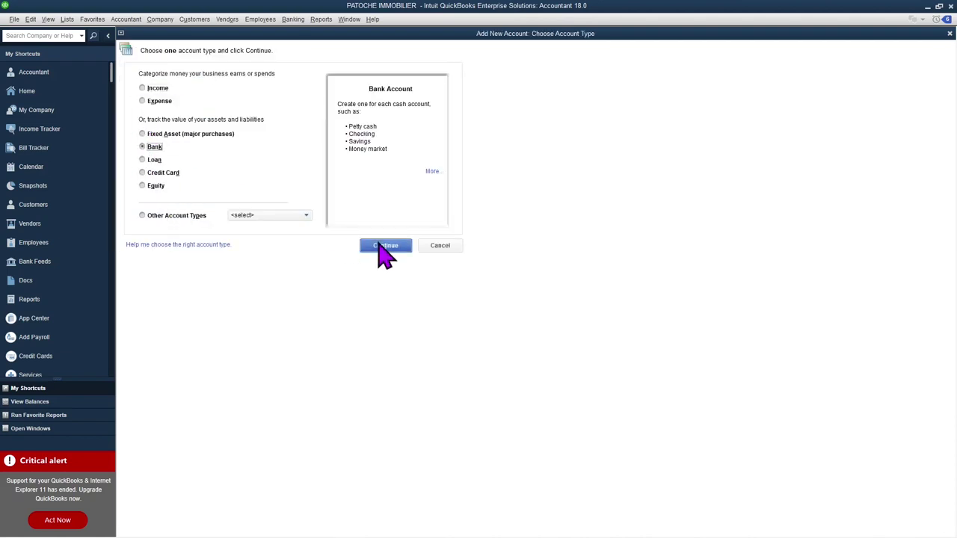
pyautogui.click(384, 247)
pyautogui.click(210, 103)
pyautogui.click(350, 102)
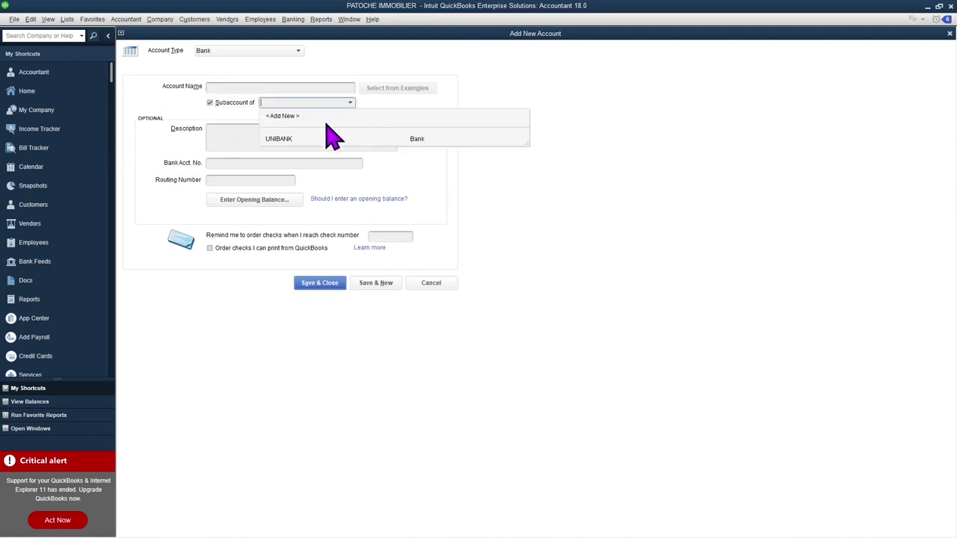
pyautogui.click(242, 122)
pyautogui.click(258, 87)
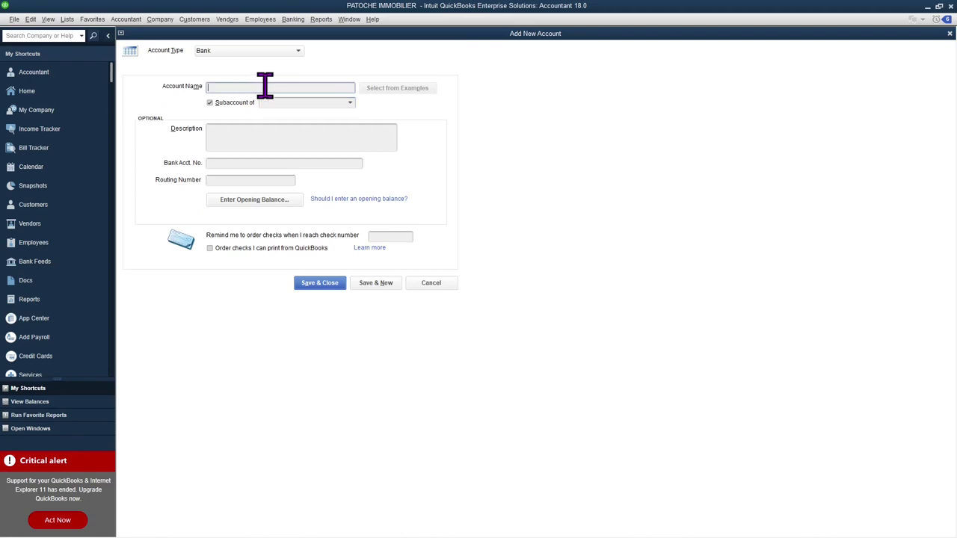
pyautogui.click(431, 283)
# - Review the subaccount setting and available parent accounts of the locataire 1 income account, and save it without changes
pyautogui.rightClick(153, 171)
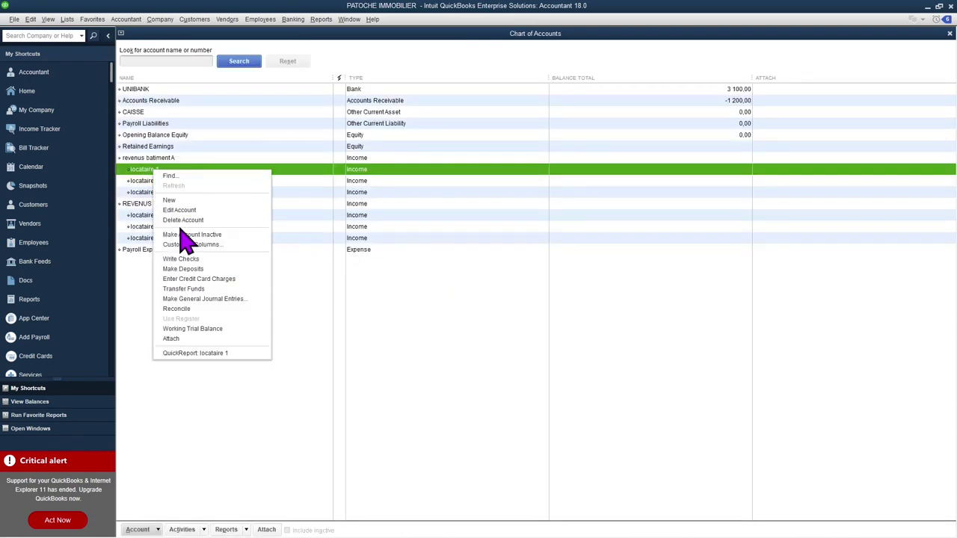
pyautogui.click(181, 211)
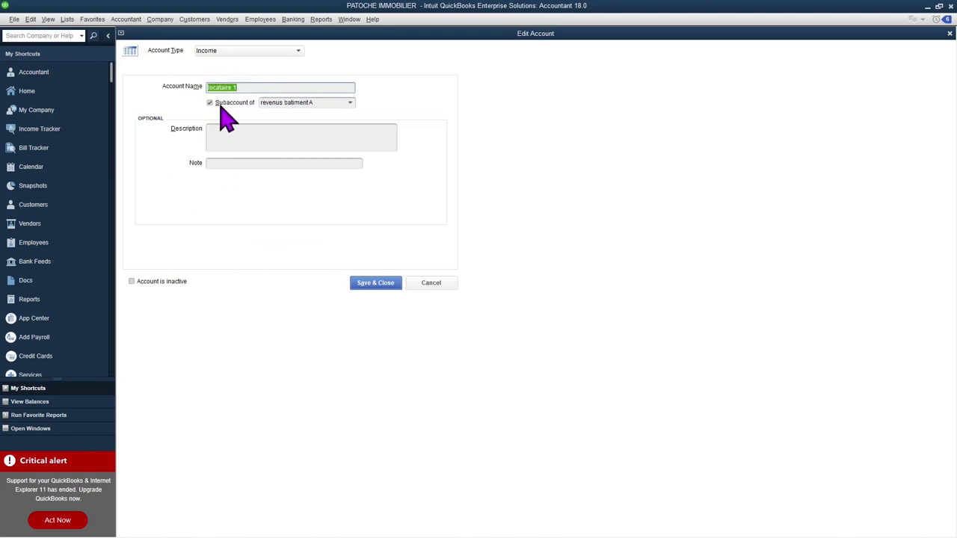
pyautogui.click(348, 104)
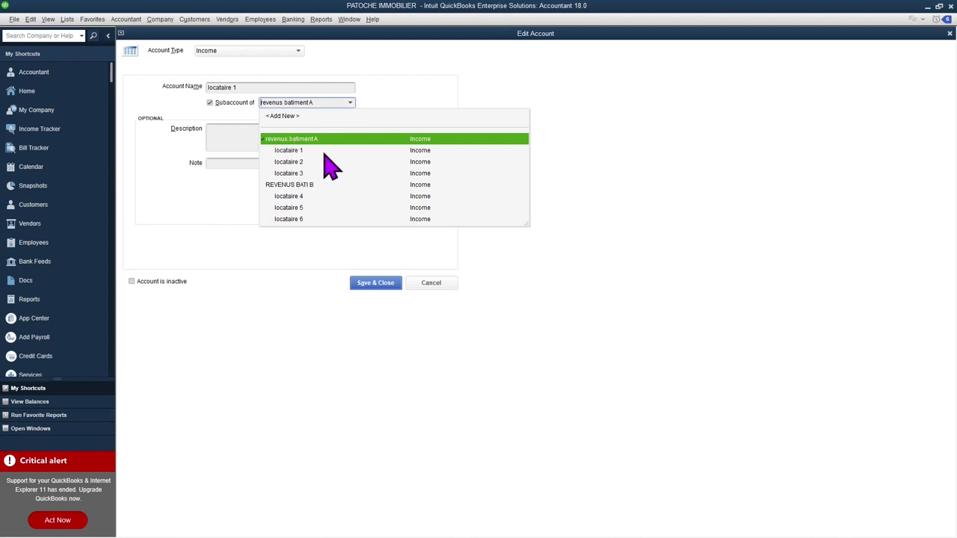
pyautogui.click(369, 284)
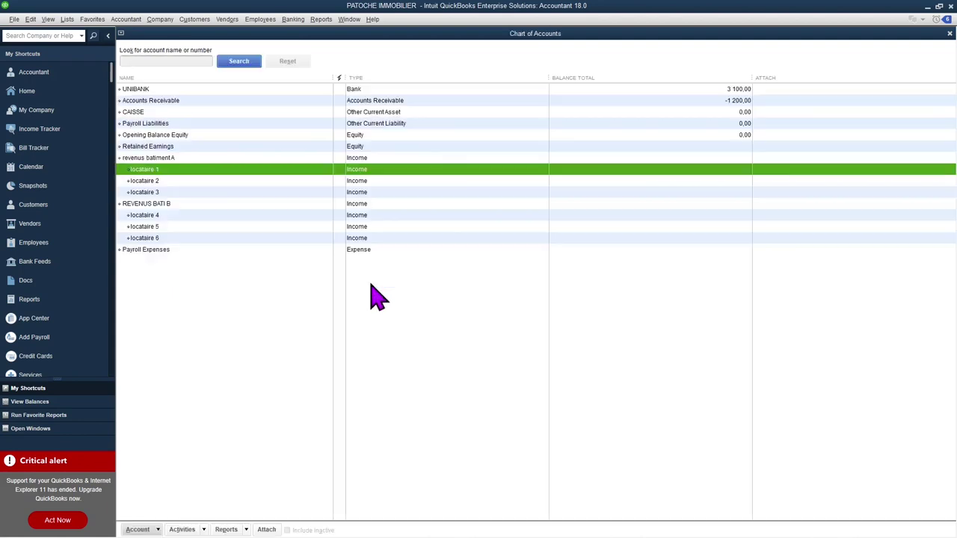
# - Review the parent account choices of the locataire 2 income account without saving, and close the chart of accounts
pyautogui.click(151, 184)
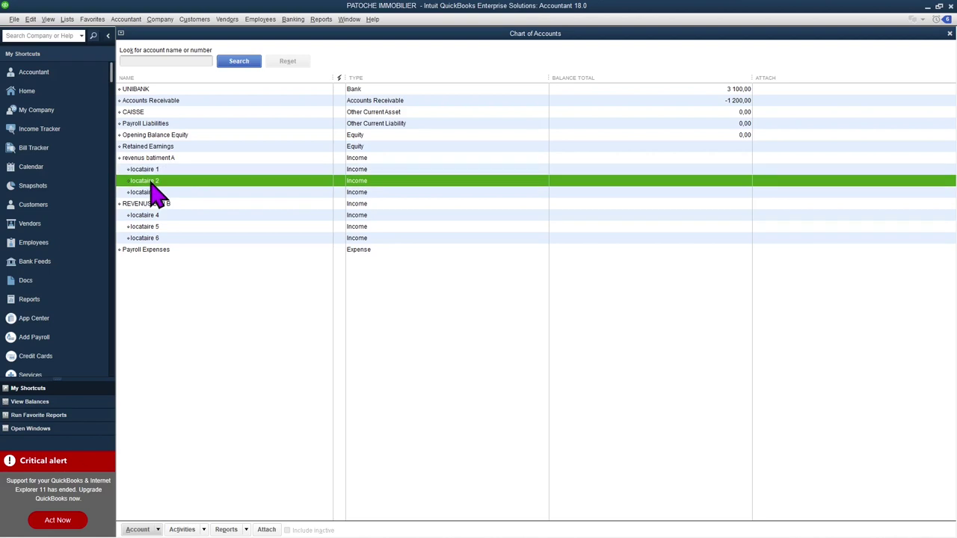
pyautogui.rightClick(151, 185)
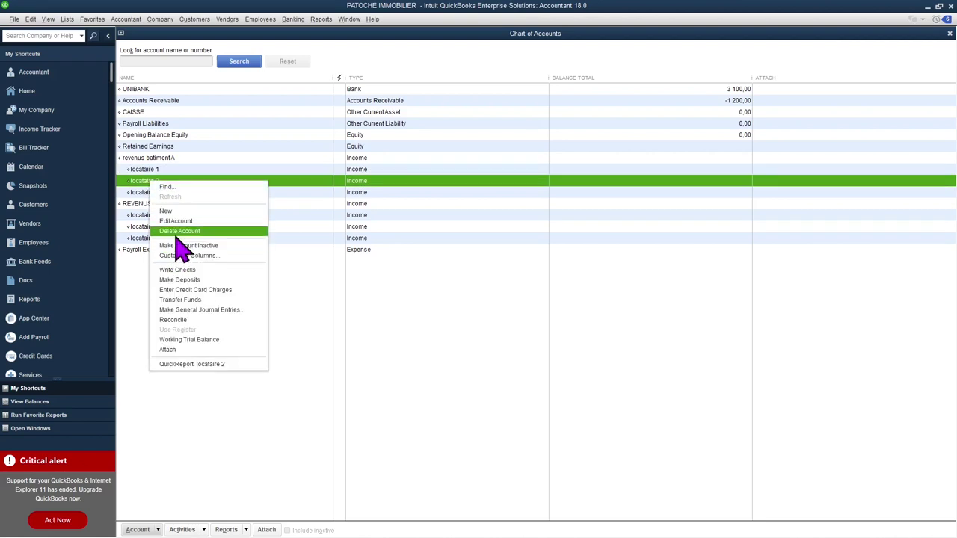
pyautogui.click(175, 221)
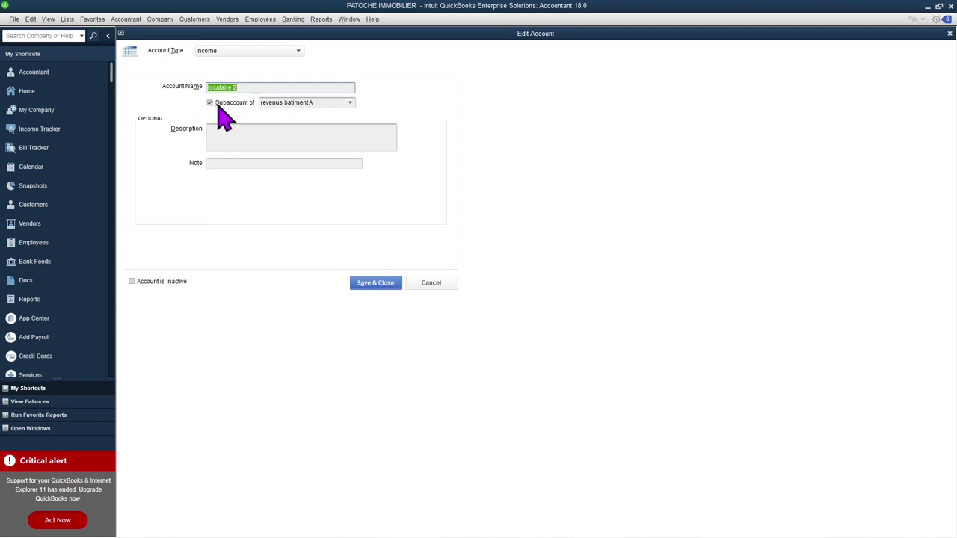
pyautogui.click(350, 104)
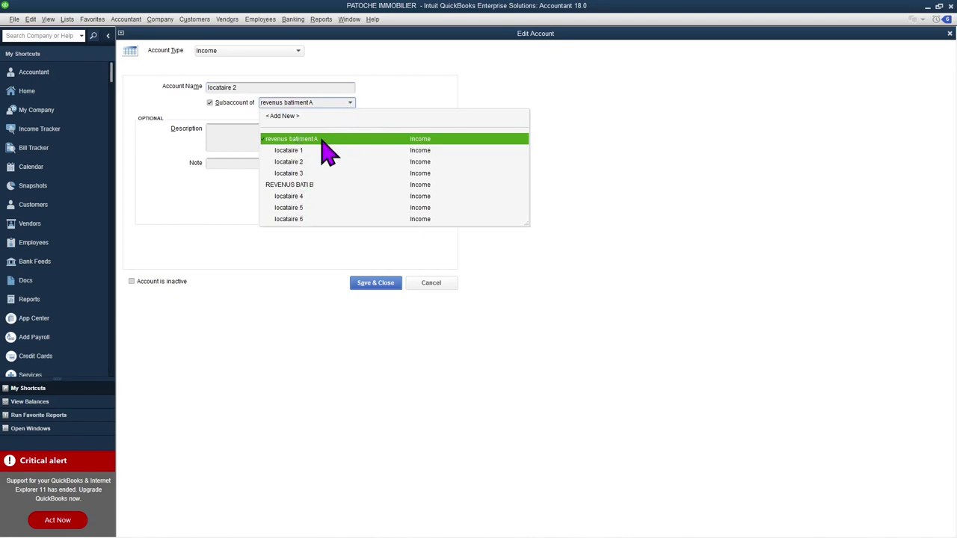
pyautogui.click(428, 282)
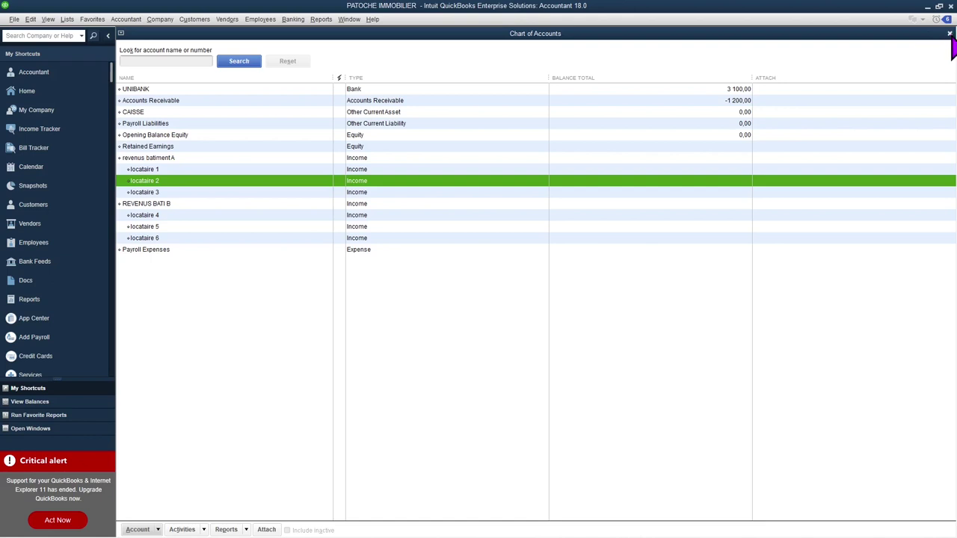
pyautogui.click(949, 32)
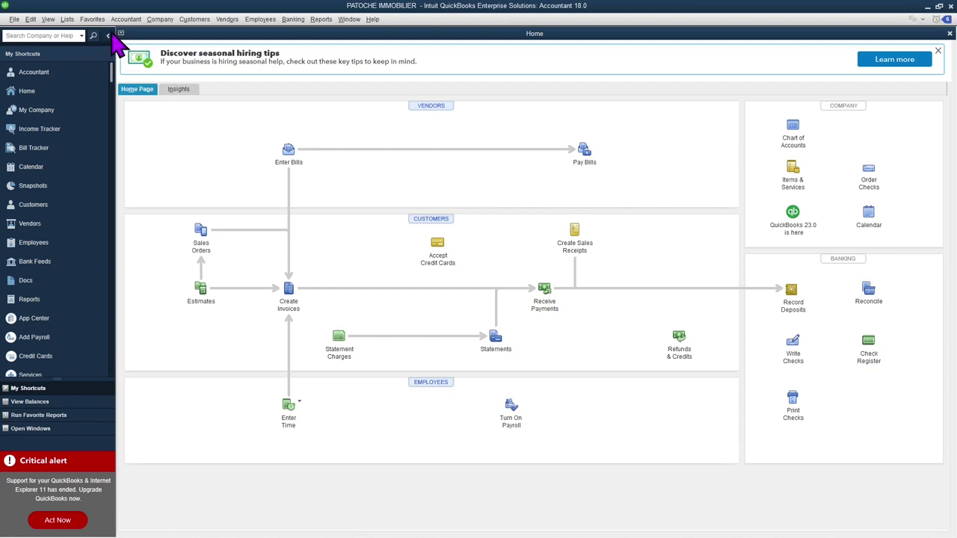
# - Open the item list, examine a blank new item form for the Service type, and discard it
pyautogui.click(67, 19)
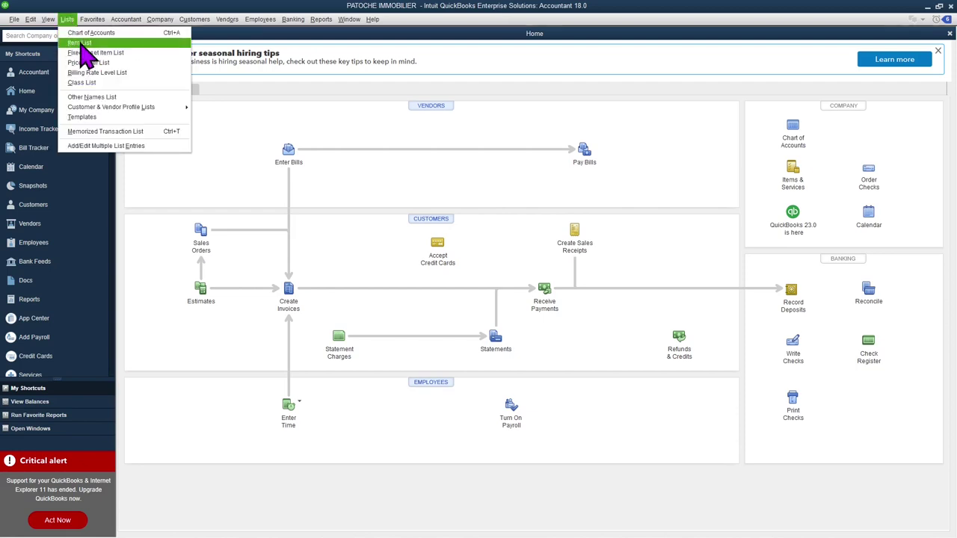
pyautogui.click(79, 47)
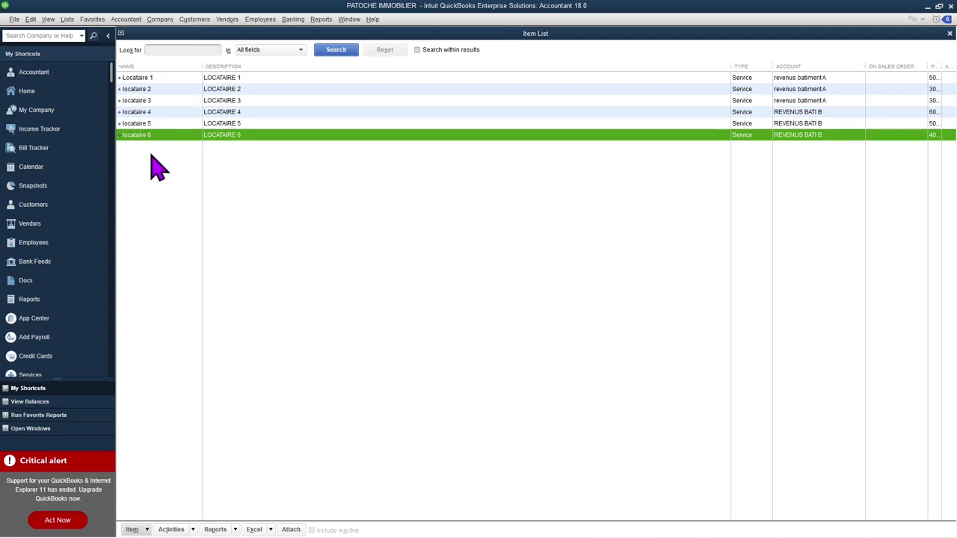
pyautogui.click(150, 78)
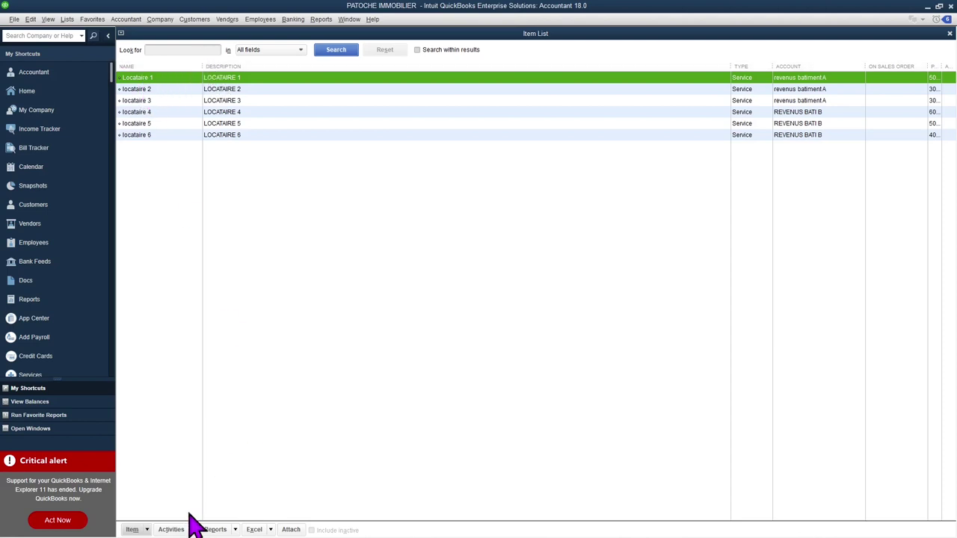
pyautogui.click(135, 531)
pyautogui.click(154, 365)
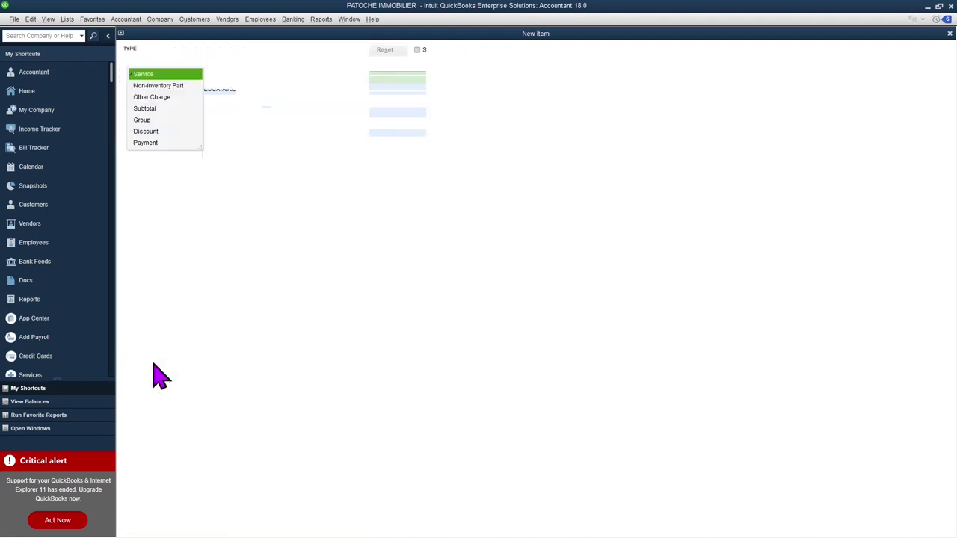
pyautogui.click(141, 76)
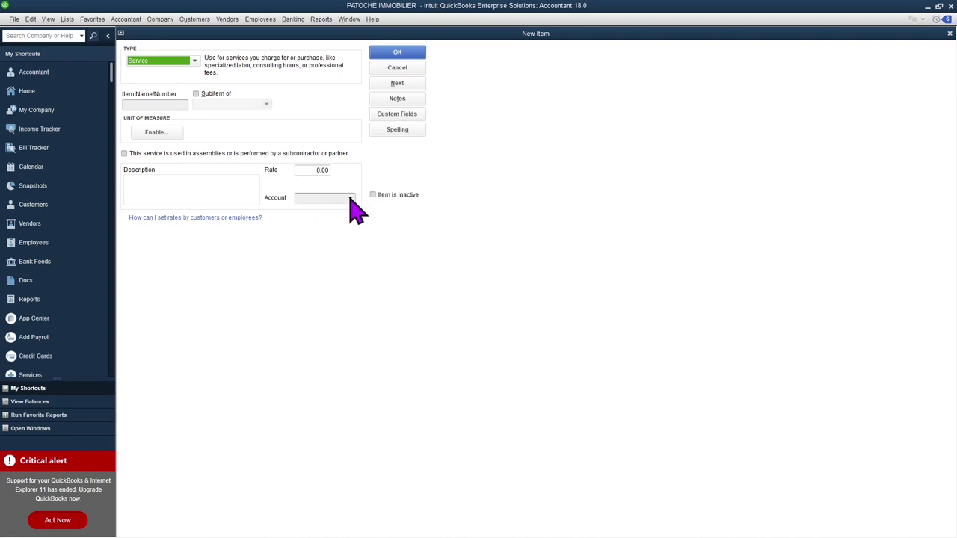
pyautogui.click(406, 70)
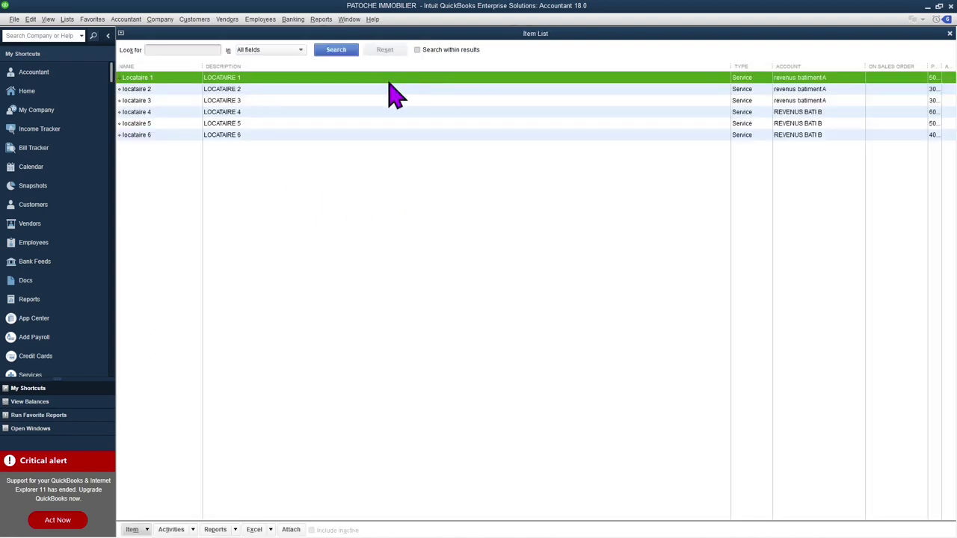
# - Review the description, rate and linked income account of the Locataire 1 service item, and save it without changes
pyautogui.rightClick(145, 80)
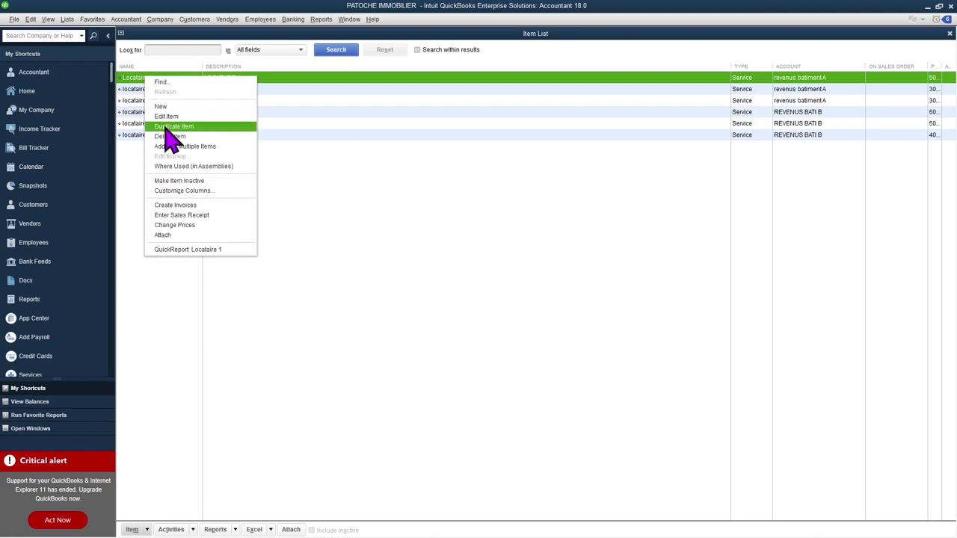
pyautogui.click(171, 117)
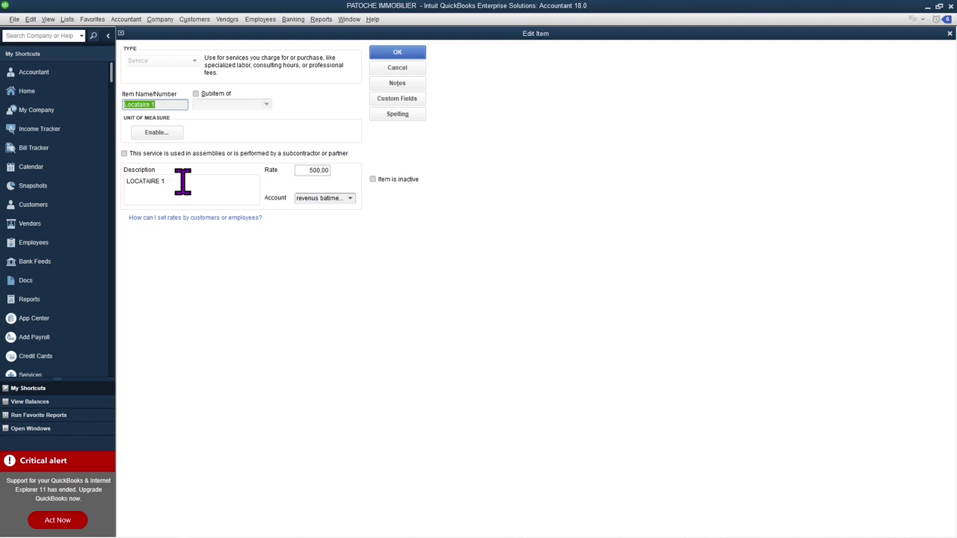
pyautogui.click(350, 198)
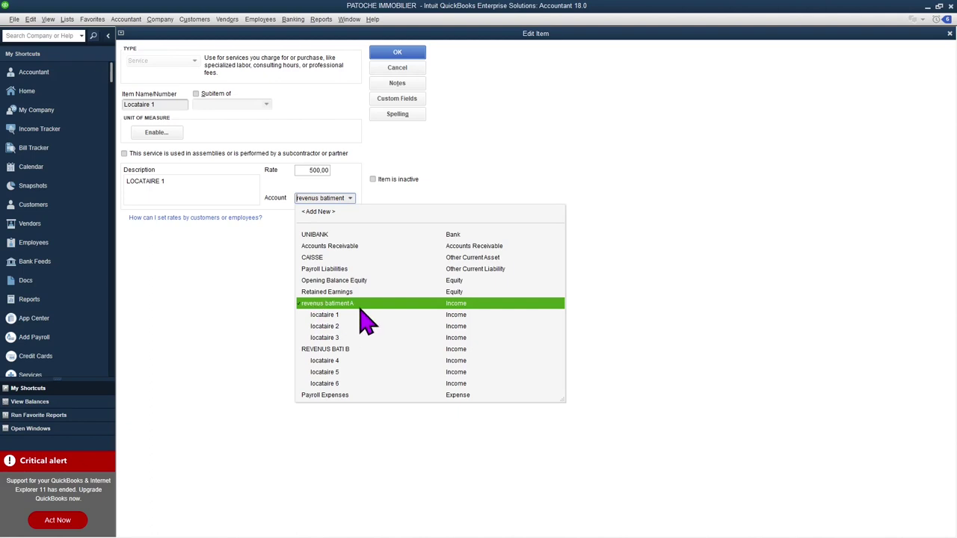
pyautogui.click(397, 52)
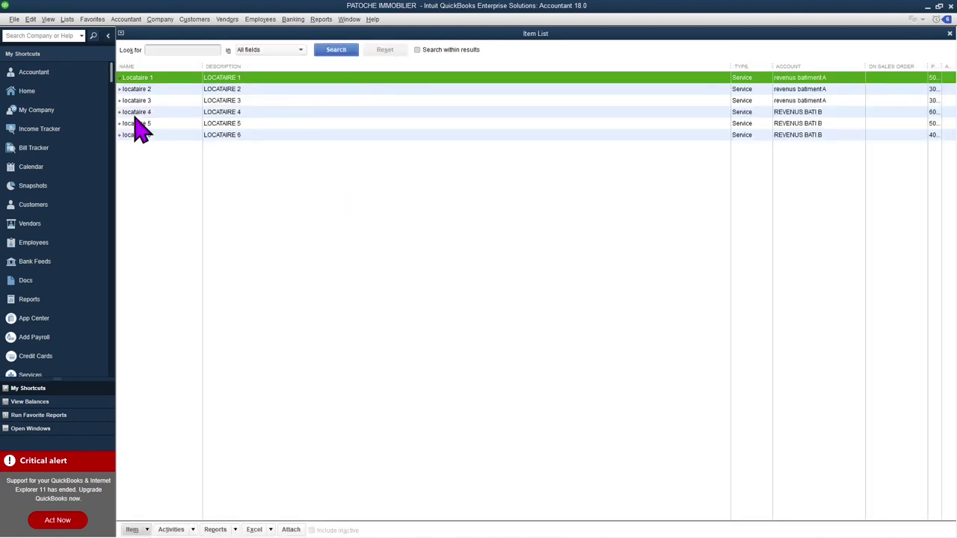
# - Review the rate and account choices of the locataire 2 service item, and cancel the edit
pyautogui.rightClick(143, 90)
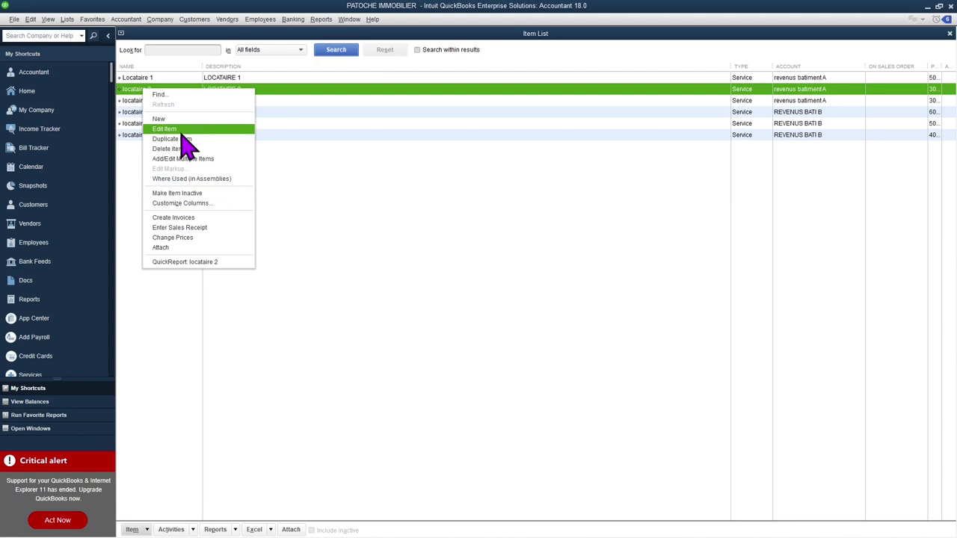
pyautogui.click(180, 131)
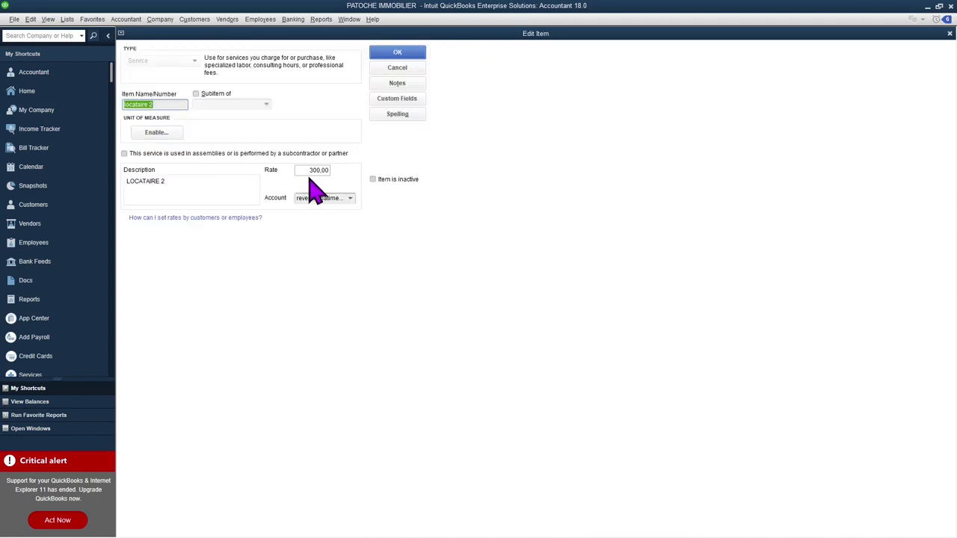
pyautogui.click(349, 198)
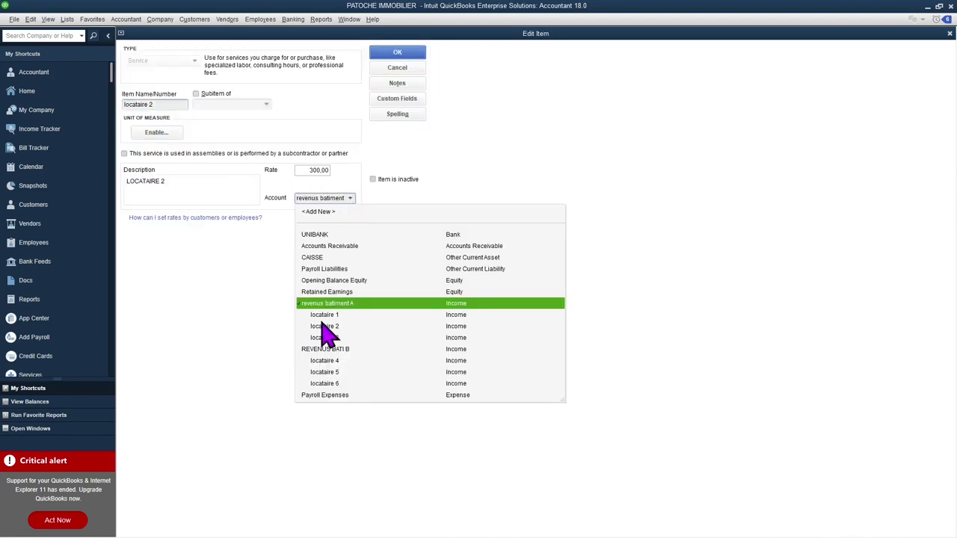
pyautogui.click(397, 68)
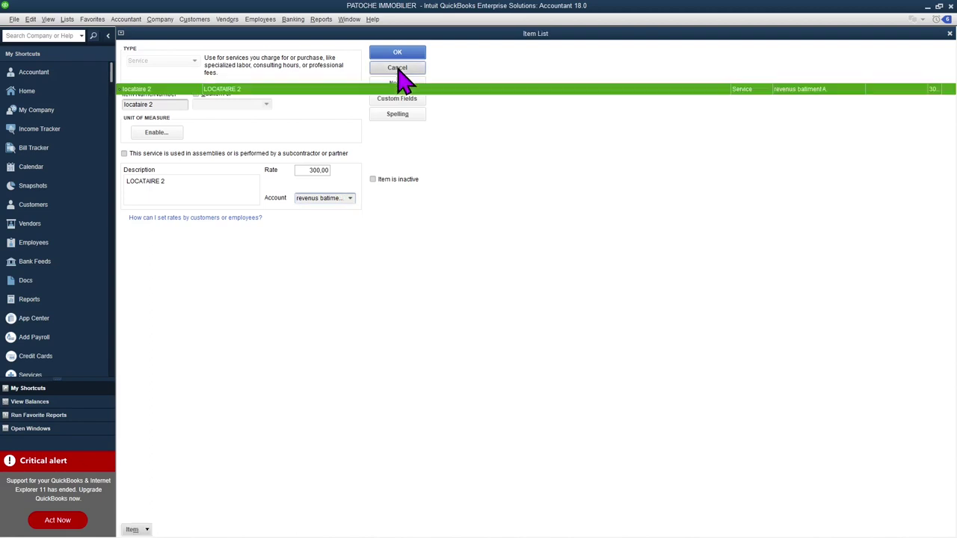
pyautogui.click(397, 68)
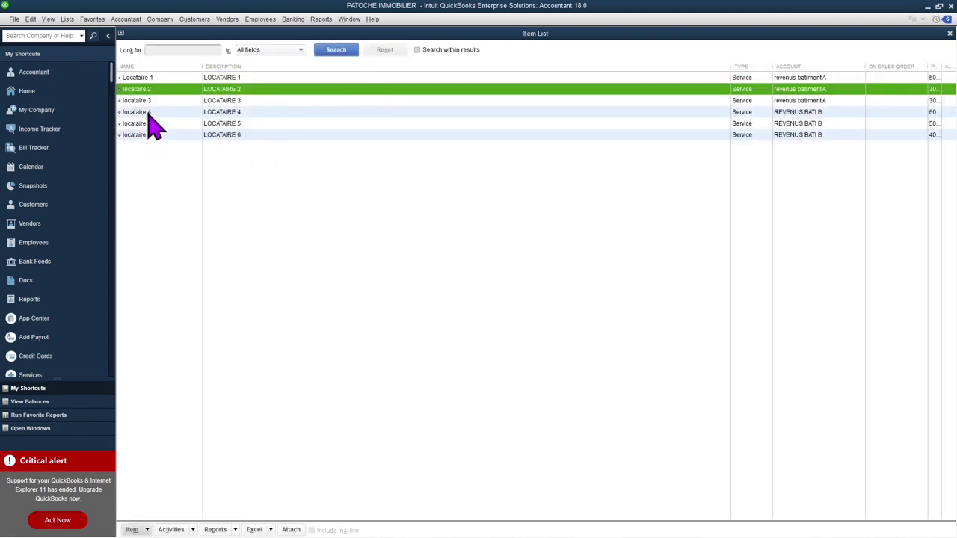
# - Review the rate and linked account of the locataire 4 service item, cancel the edit and close the item list
pyautogui.click(149, 112)
pyautogui.rightClick(149, 112)
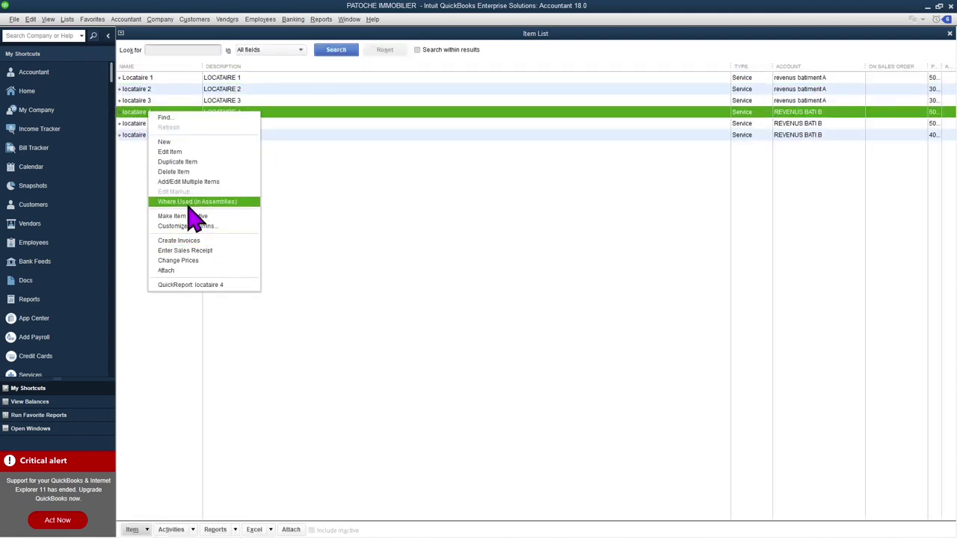
pyautogui.click(179, 152)
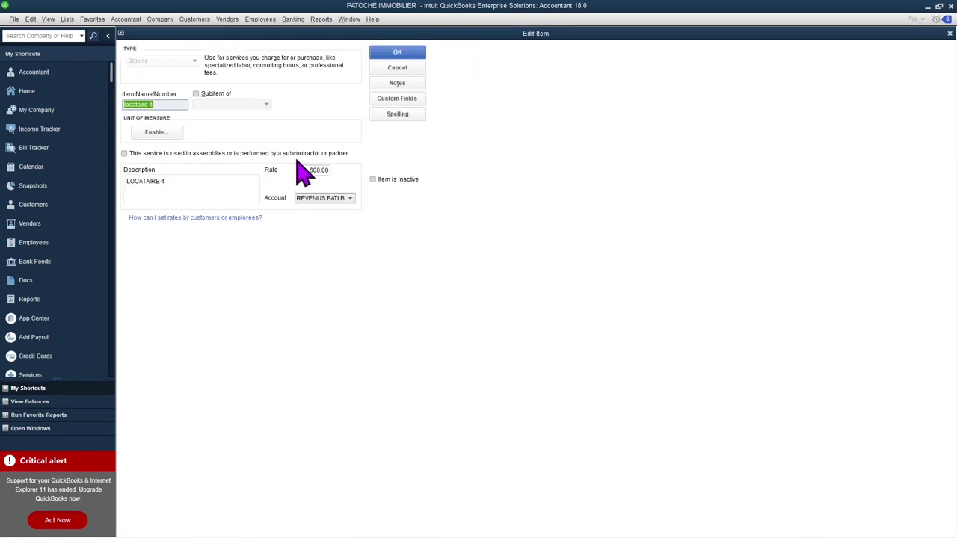
pyautogui.click(348, 198)
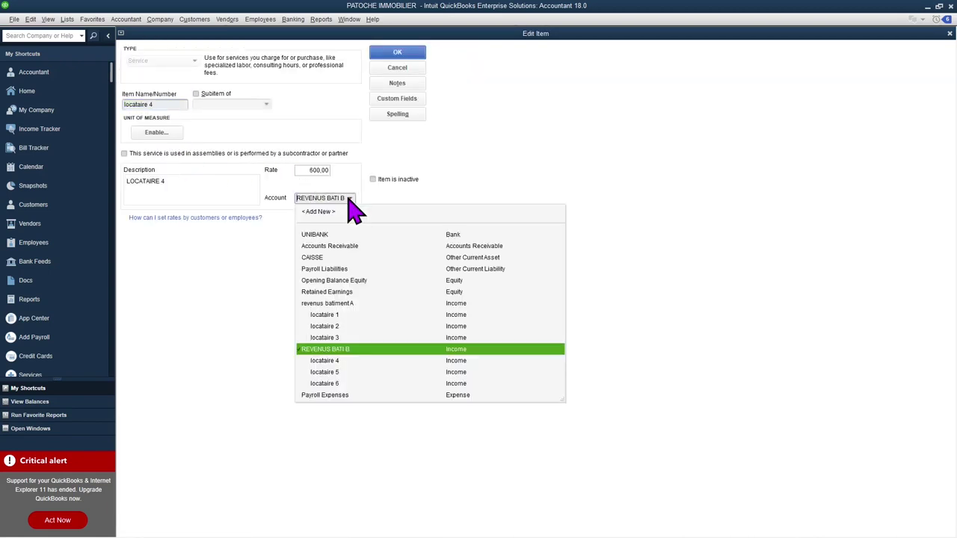
pyautogui.click(396, 67)
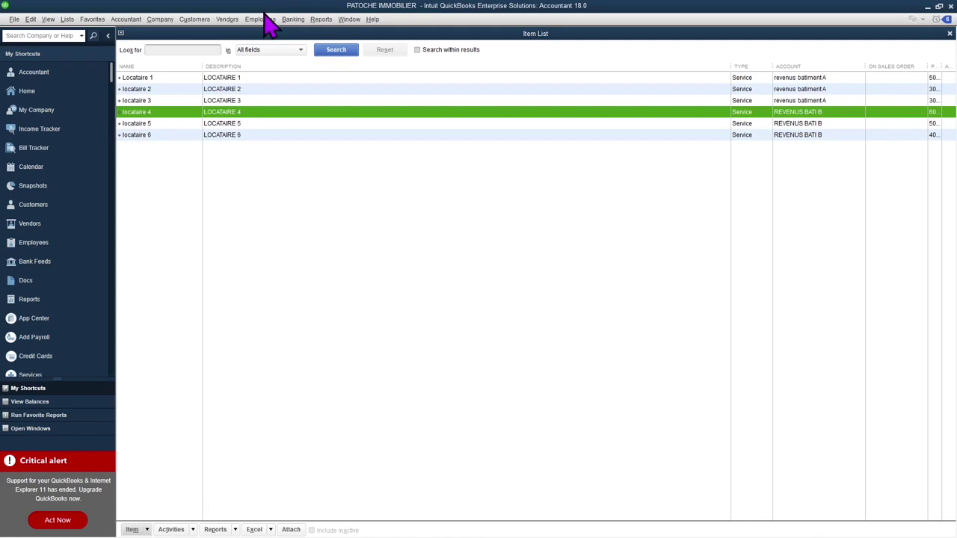
pyautogui.click(949, 32)
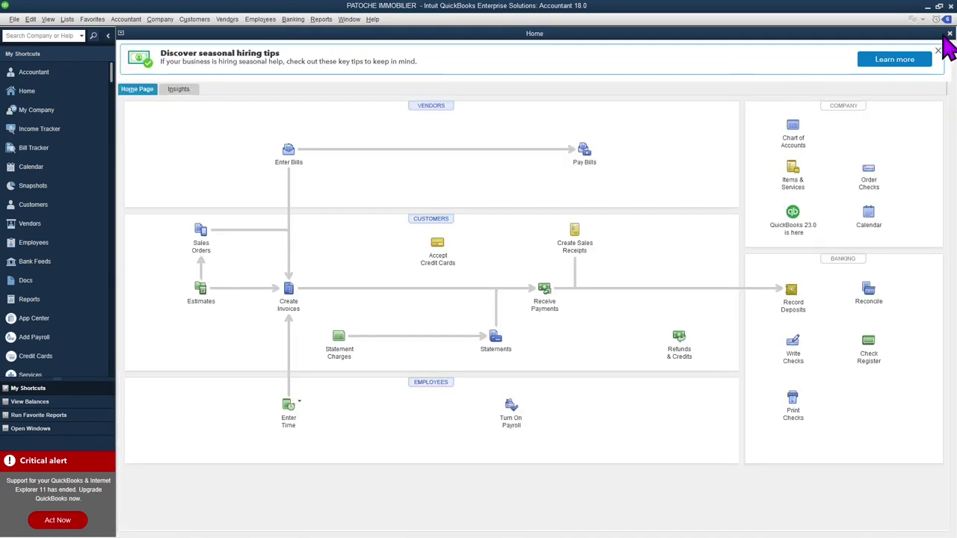
# - Examine the template choices on a new invoice, keep Intuit Product Invoice, and close the cleared invoice form
pyautogui.click(288, 288)
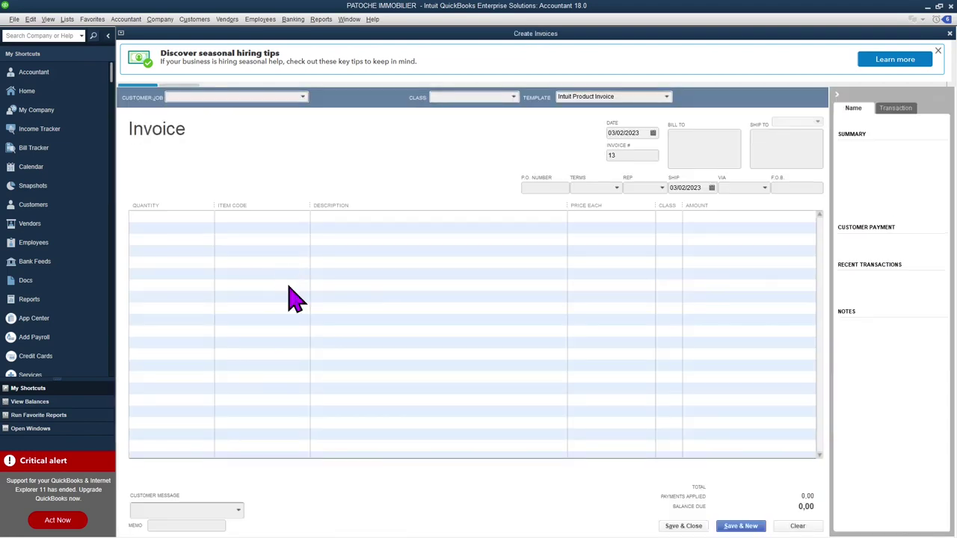
pyautogui.click(668, 97)
pyautogui.click(666, 97)
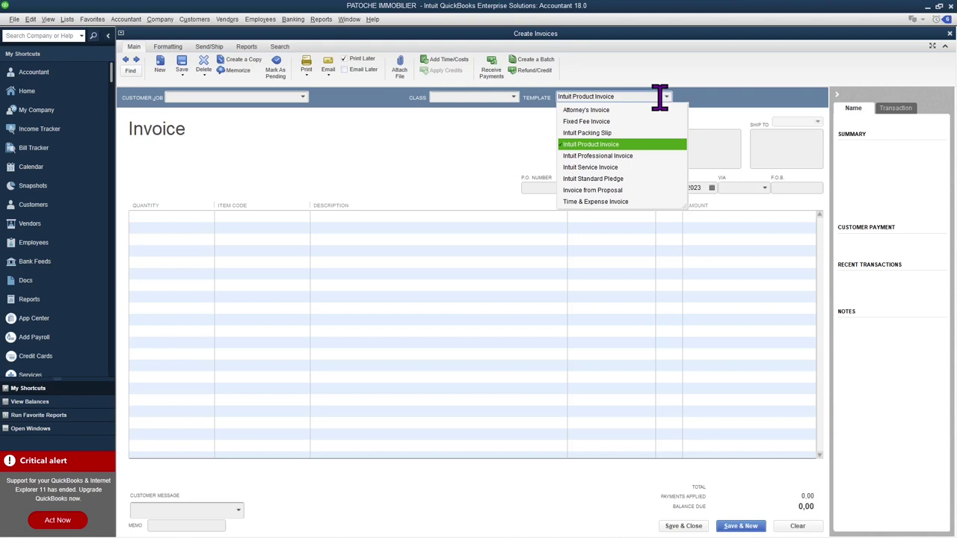
pyautogui.click(583, 144)
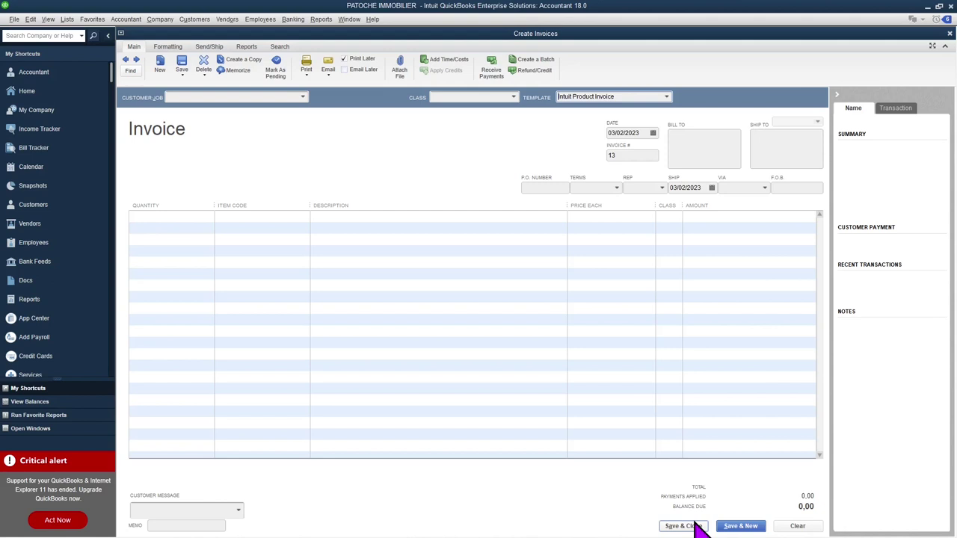
pyautogui.click(795, 526)
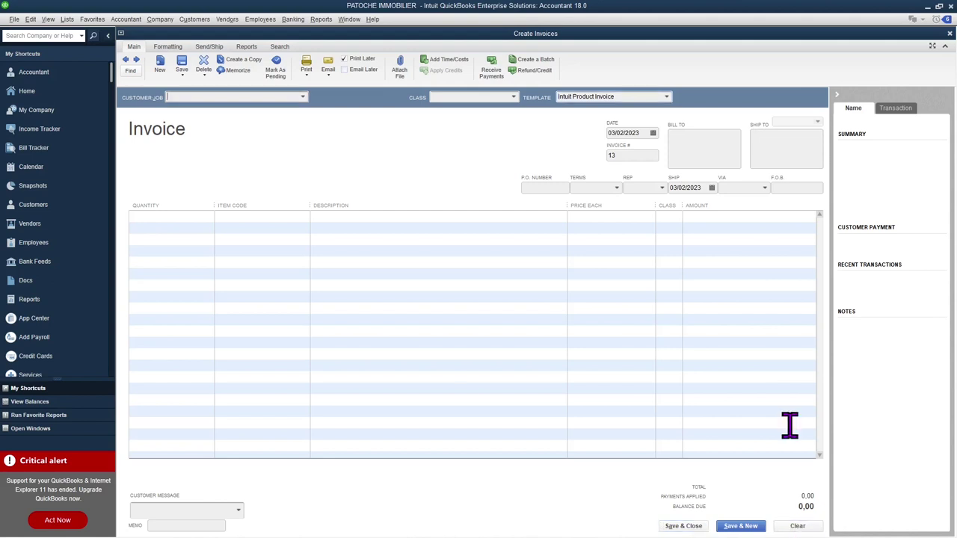
pyautogui.click(949, 33)
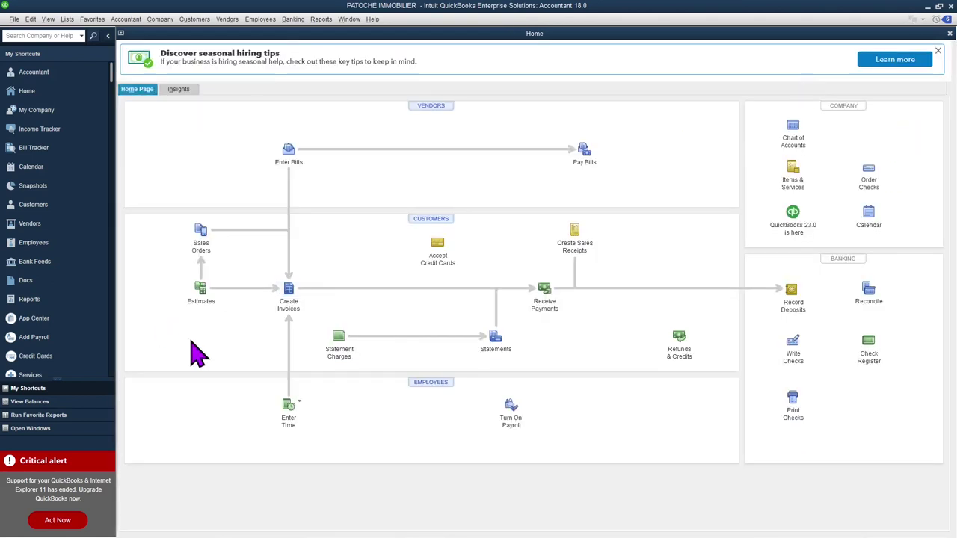
# - Open the class list, view the blank new class form and cancel it
pyautogui.click(67, 19)
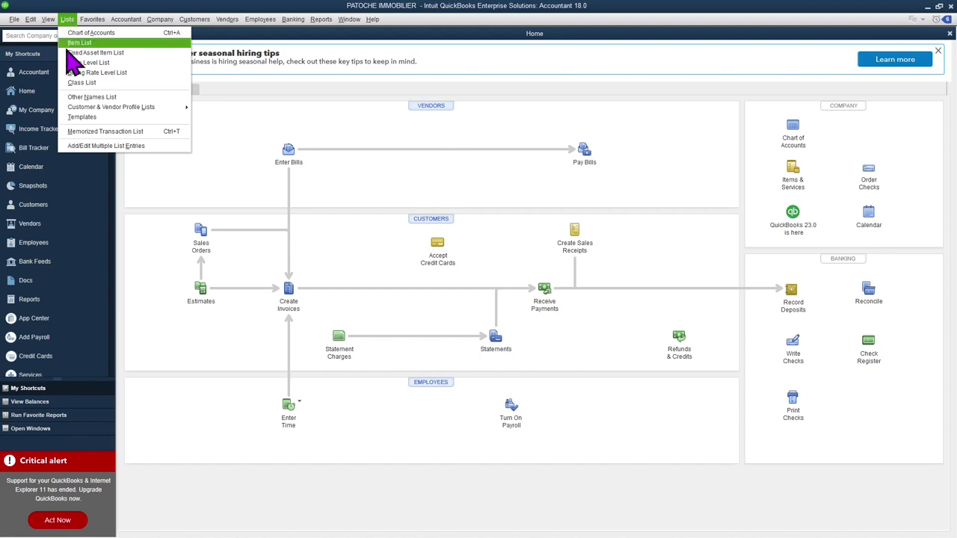
pyautogui.click(81, 83)
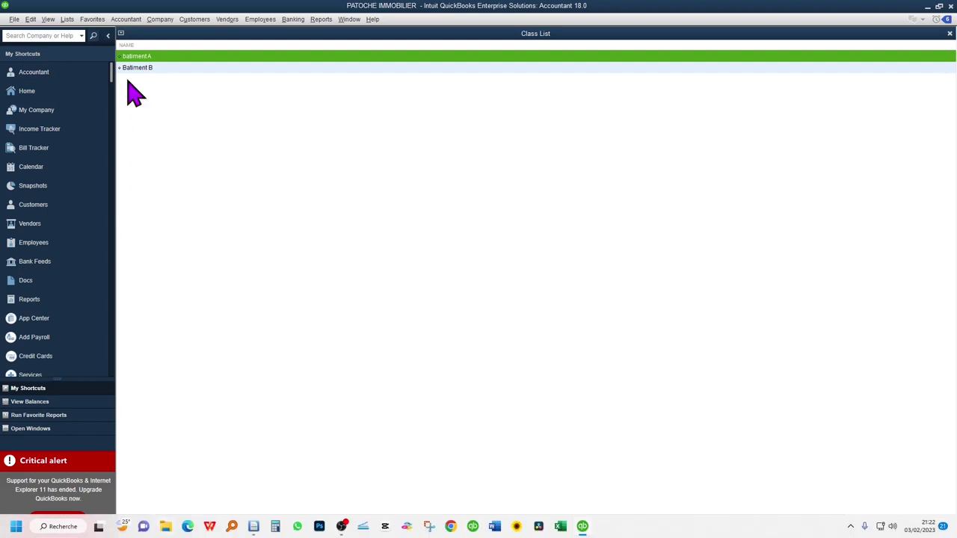
pyautogui.click(144, 530)
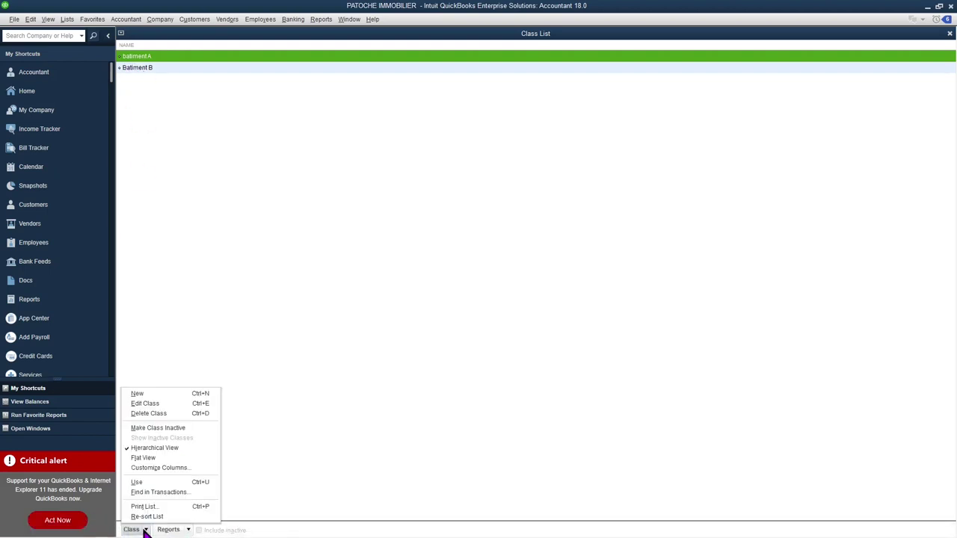
pyautogui.click(140, 394)
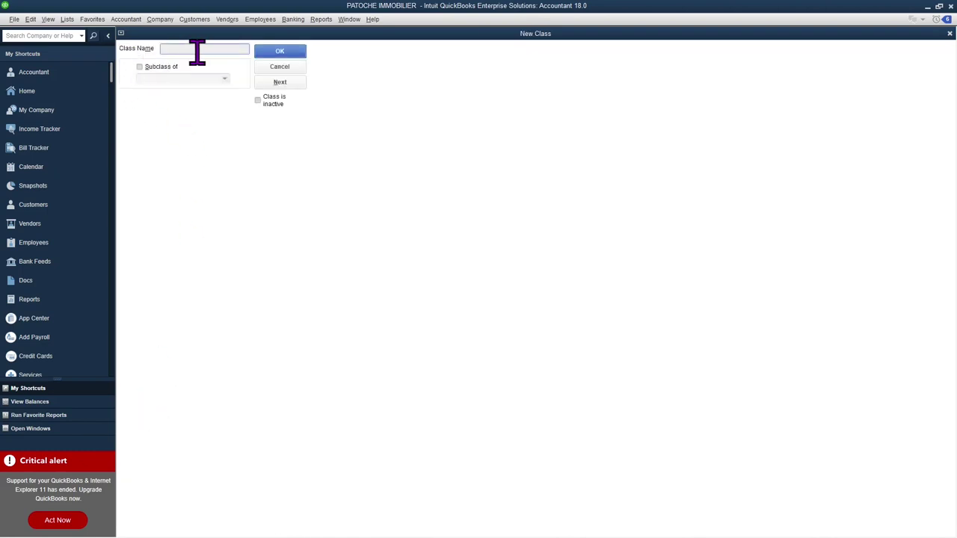
pyautogui.click(280, 66)
# - Review the edit form of the Batiment B class, cancel the edit and close the class list
pyautogui.rightClick(143, 69)
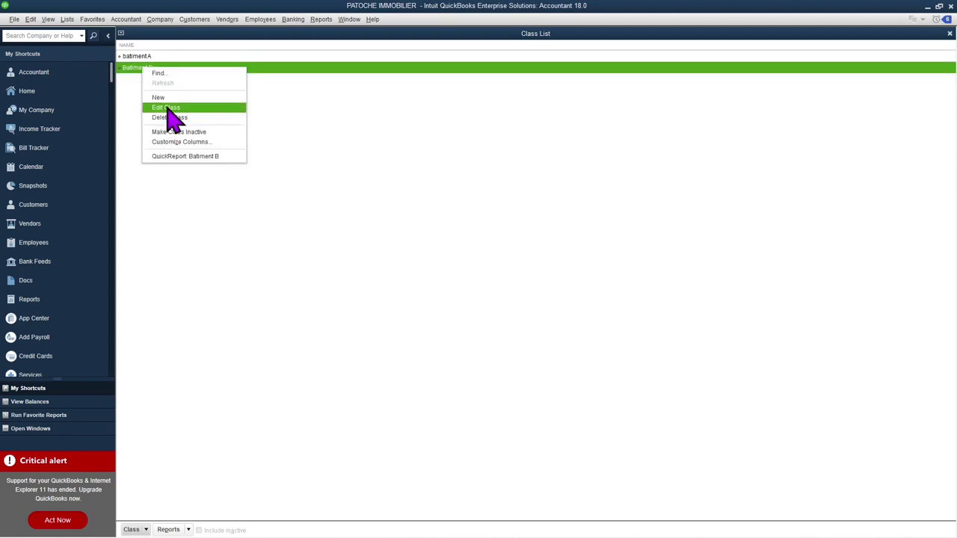
pyautogui.click(167, 107)
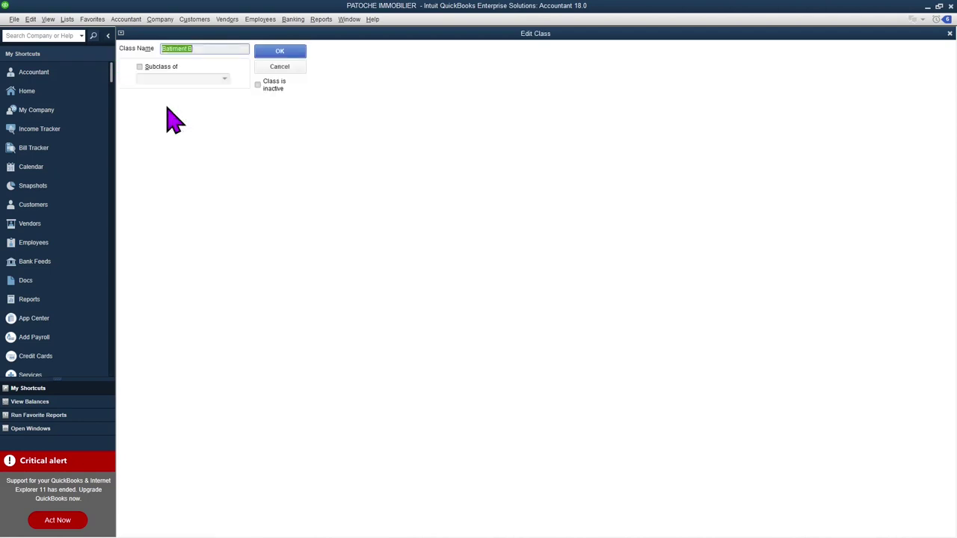
pyautogui.click(281, 66)
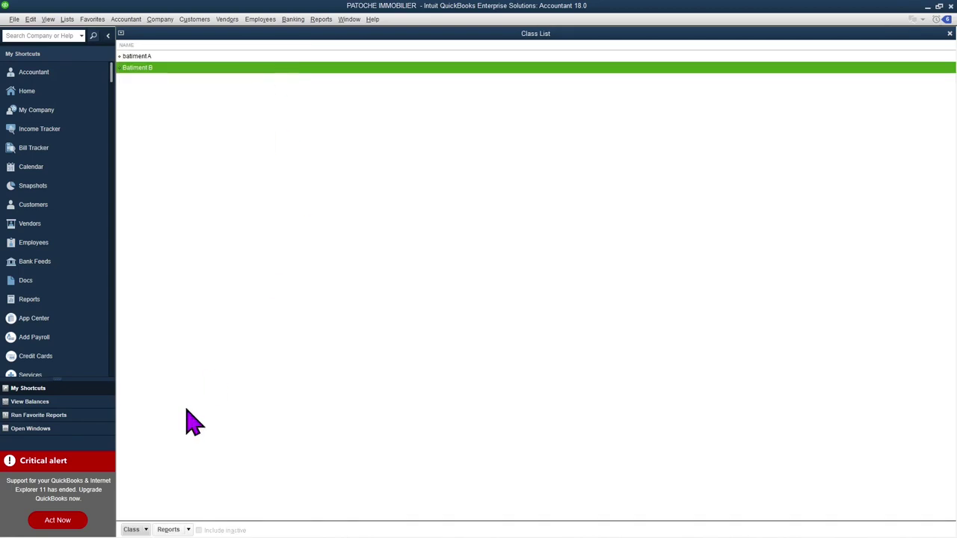
pyautogui.click(949, 33)
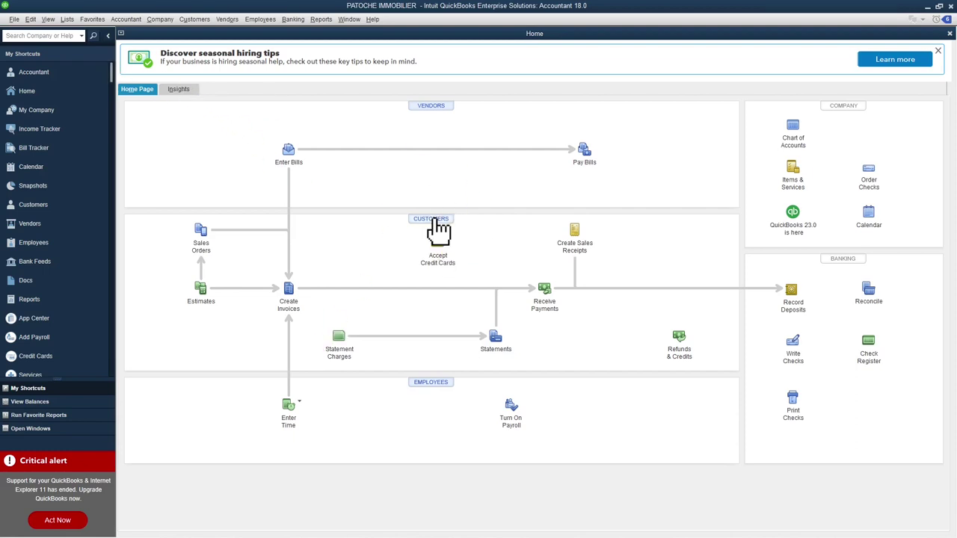
# - Start a new invoice for the Locataire 1 tenant job under batiment A and assign it the class batiment A
pyautogui.click(291, 293)
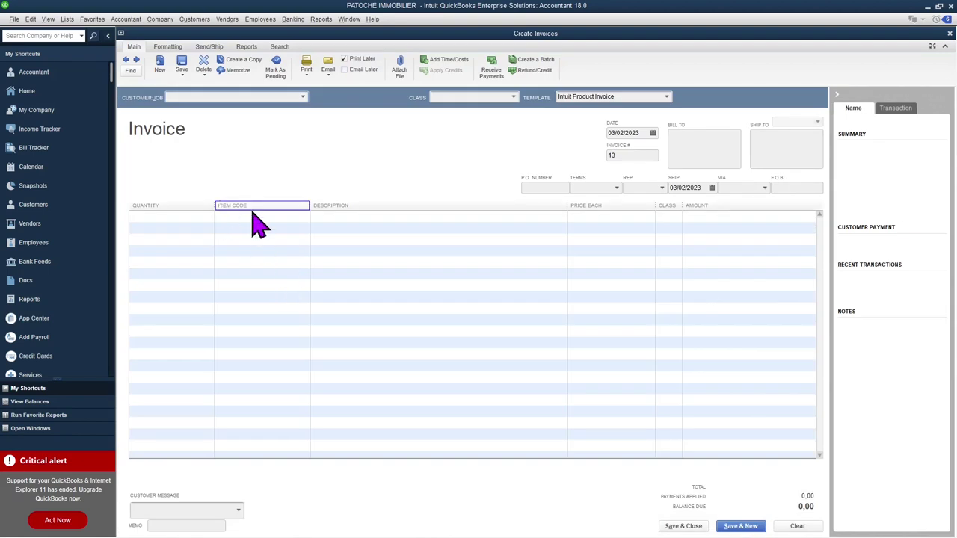
pyautogui.click(303, 98)
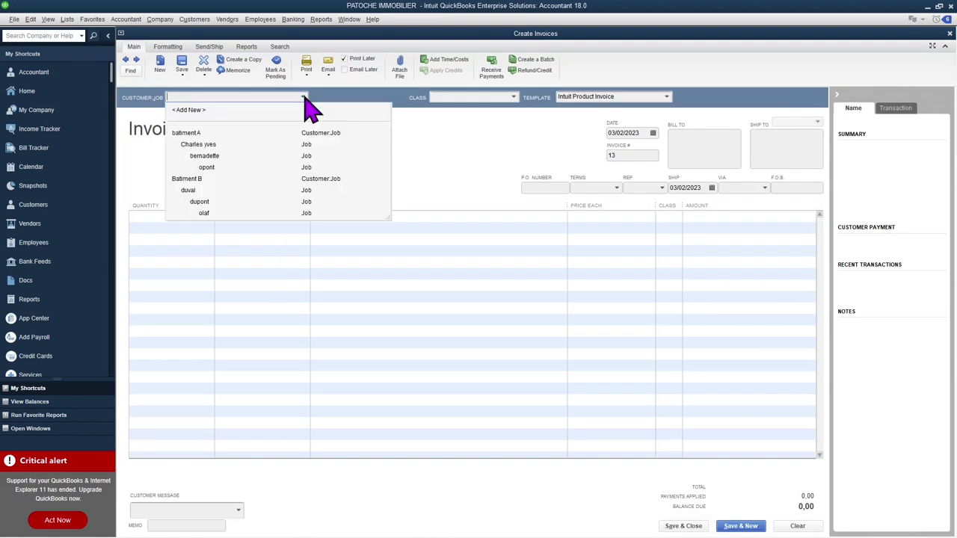
pyautogui.click(210, 147)
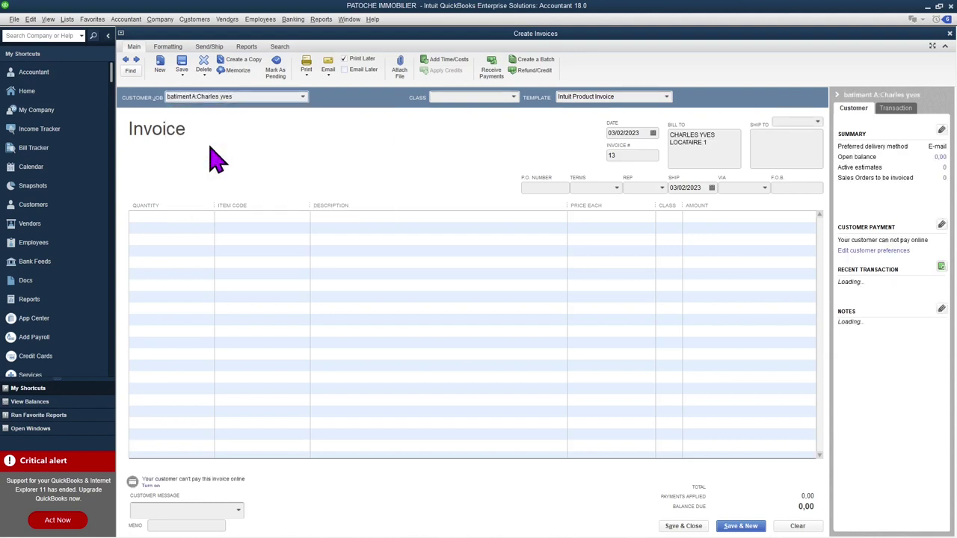
pyautogui.click(513, 97)
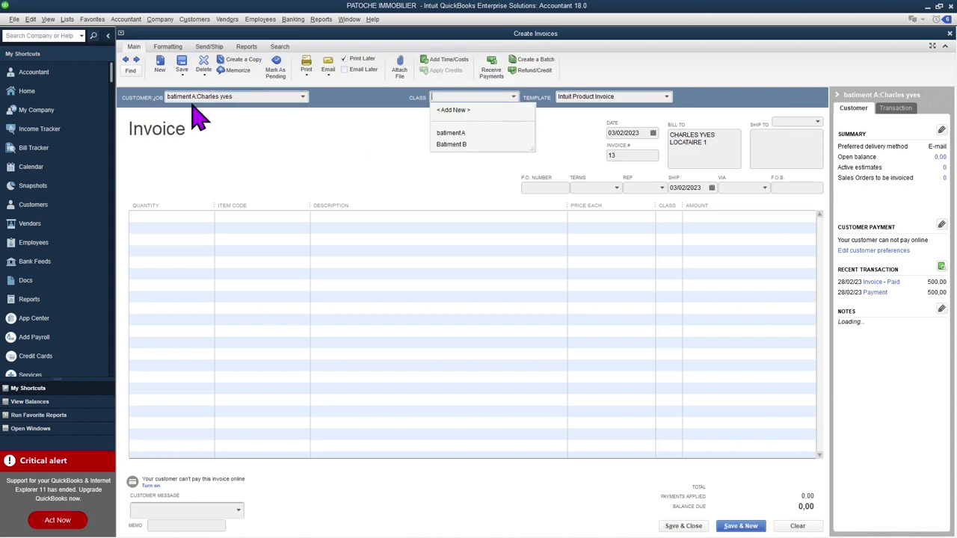
pyautogui.click(456, 135)
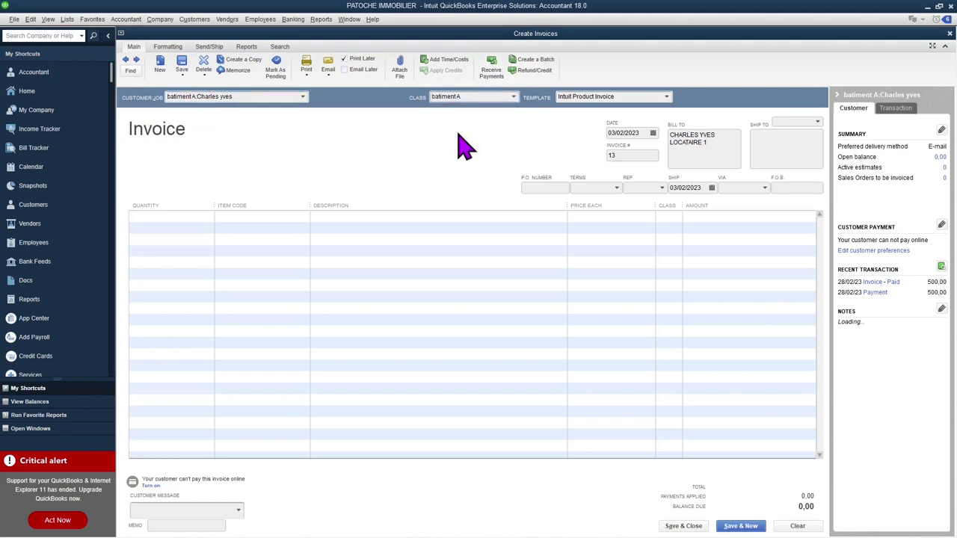
# - Add the Locataire 1 item with class batiment A to the invoice line, and save and close the invoice
pyautogui.click(171, 216)
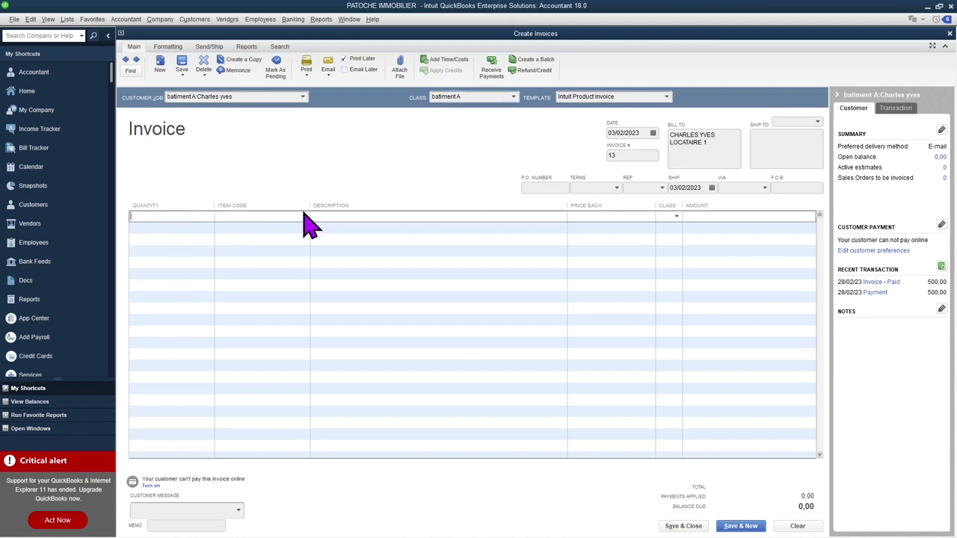
pyautogui.click(304, 217)
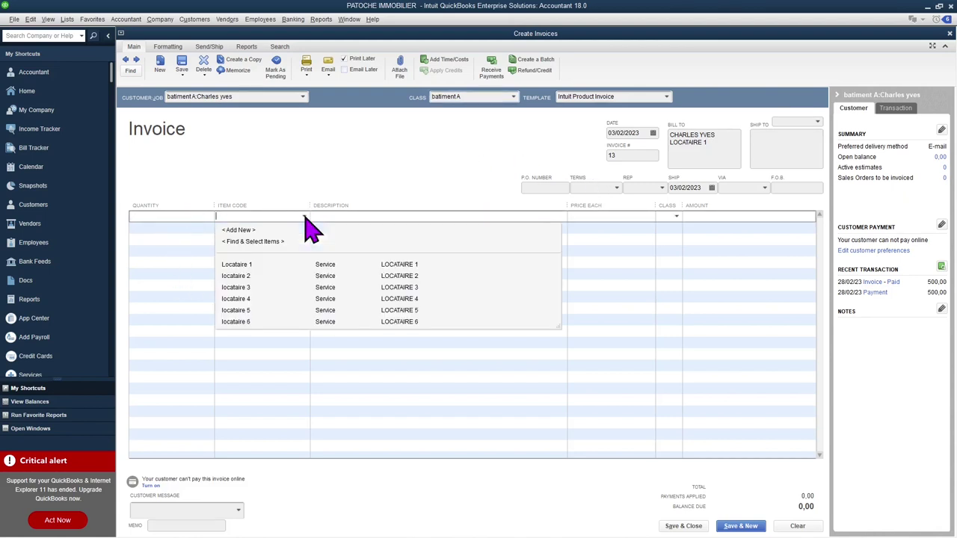
pyautogui.click(247, 264)
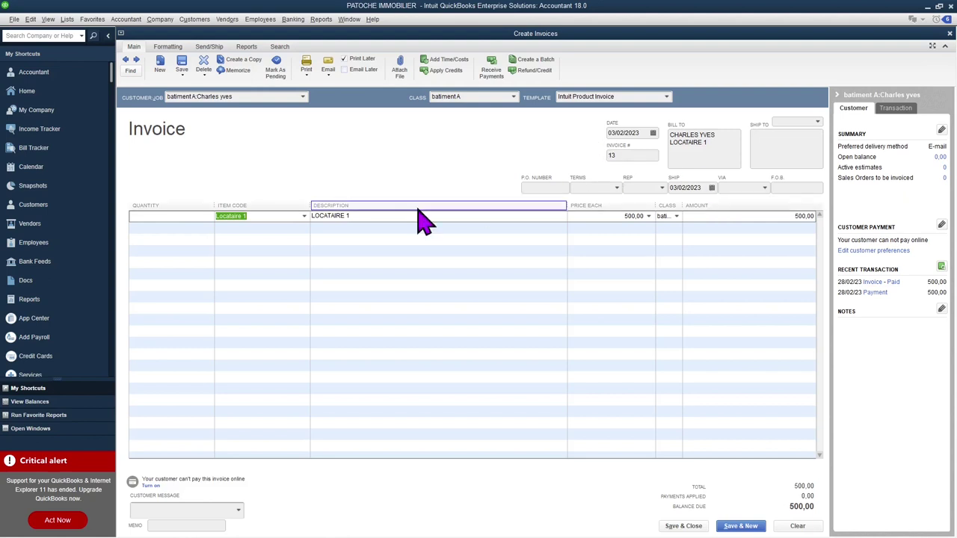
pyautogui.moveTo(692, 532)
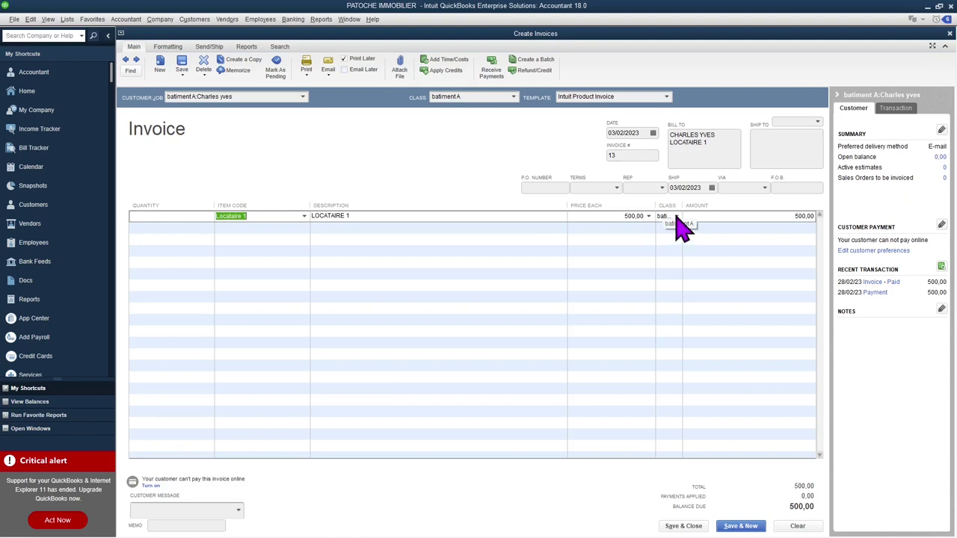
pyautogui.click(676, 219)
pyautogui.click(684, 251)
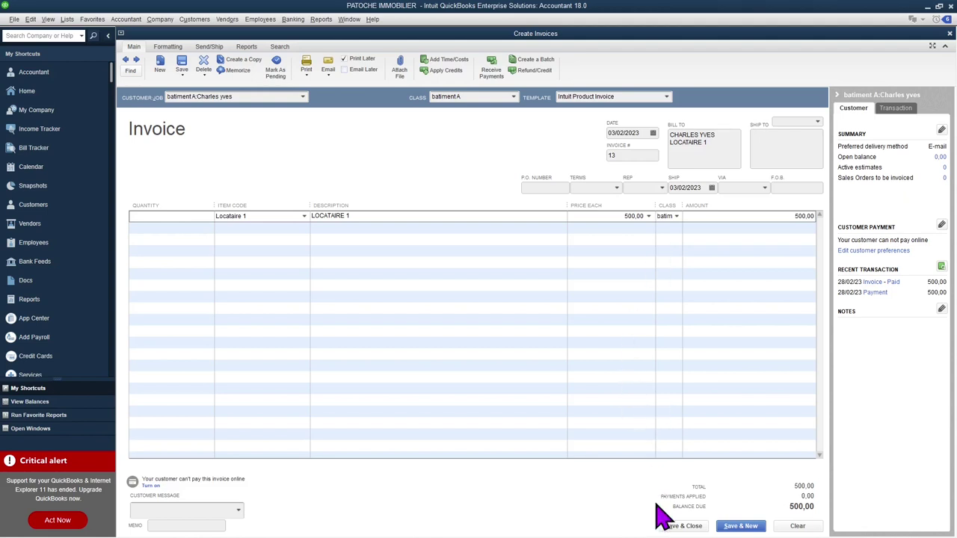
pyautogui.click(689, 525)
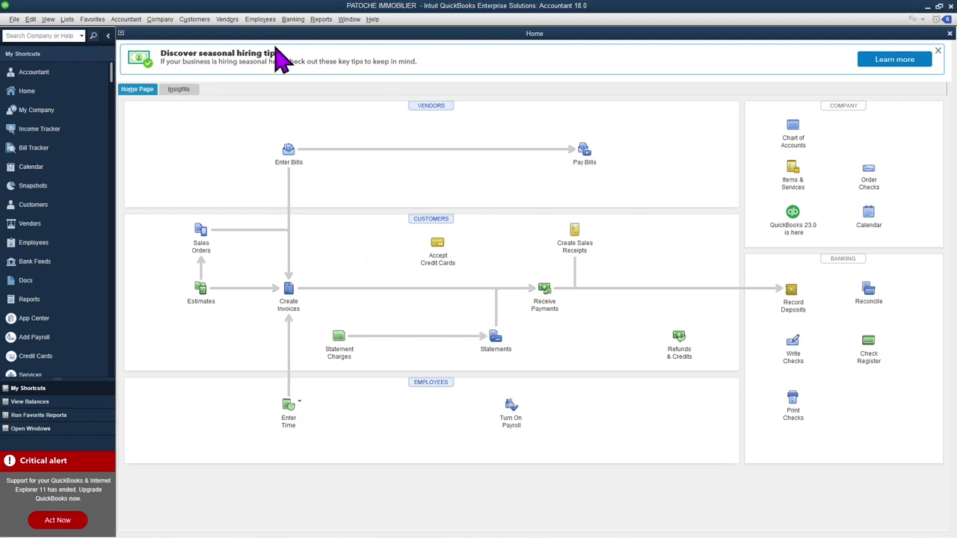
# - Review the balances and transactions of batiment A and Batiment B among the customers, and close the customer list
pyautogui.click(193, 18)
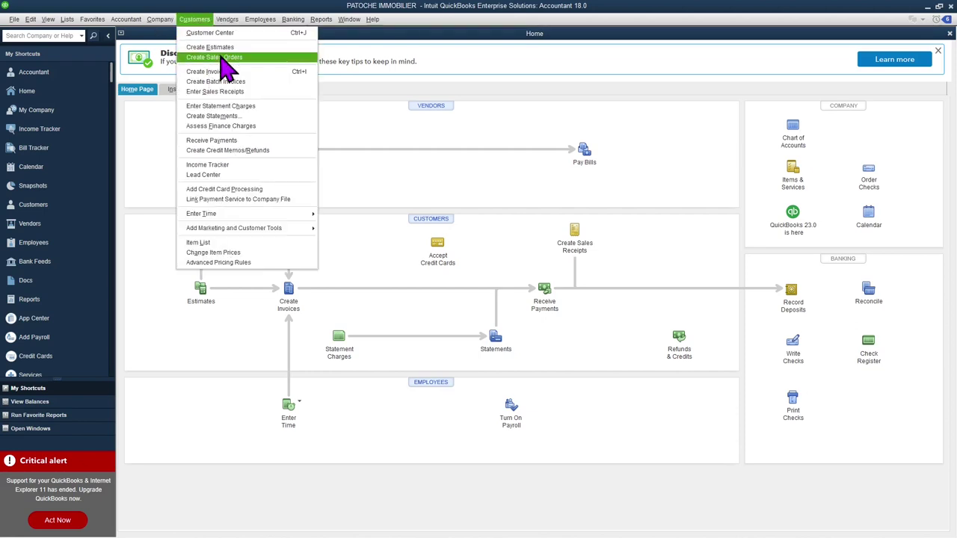
pyautogui.click(221, 34)
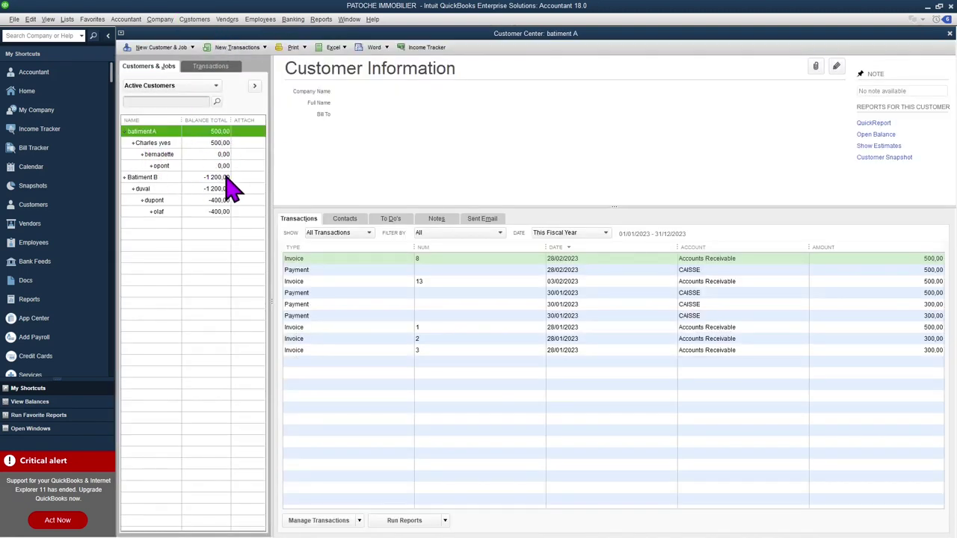
pyautogui.click(150, 180)
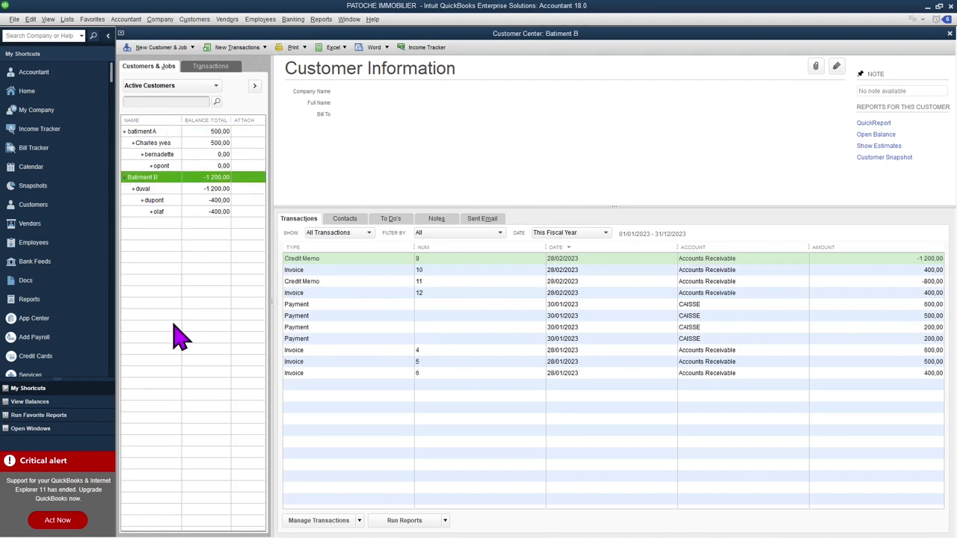
pyautogui.press('Escape')
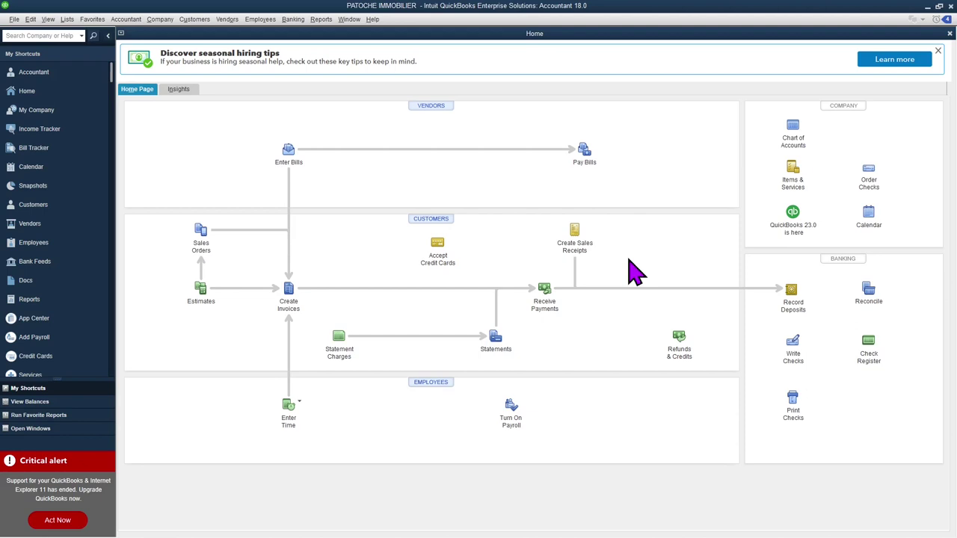
# - Review the item line of the 28/02/2023 invoice for the Locataire 1 tenant job, and save and close it without changes
pyautogui.click(440, 222)
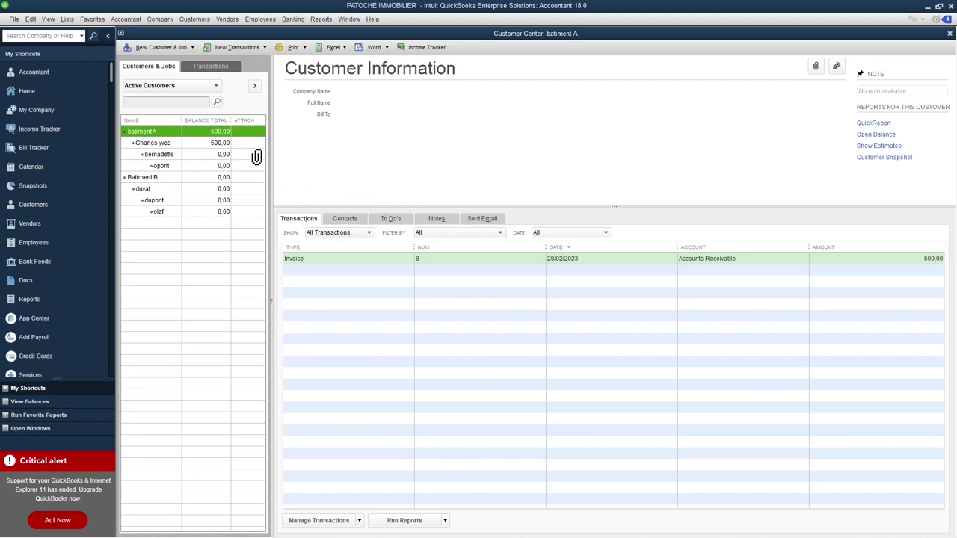
pyautogui.click(151, 143)
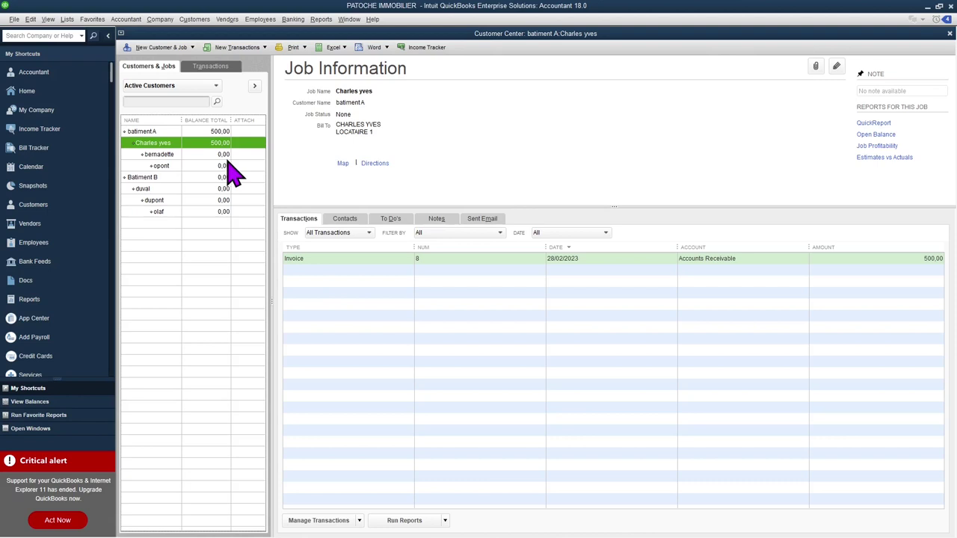
pyautogui.doubleClick(309, 261)
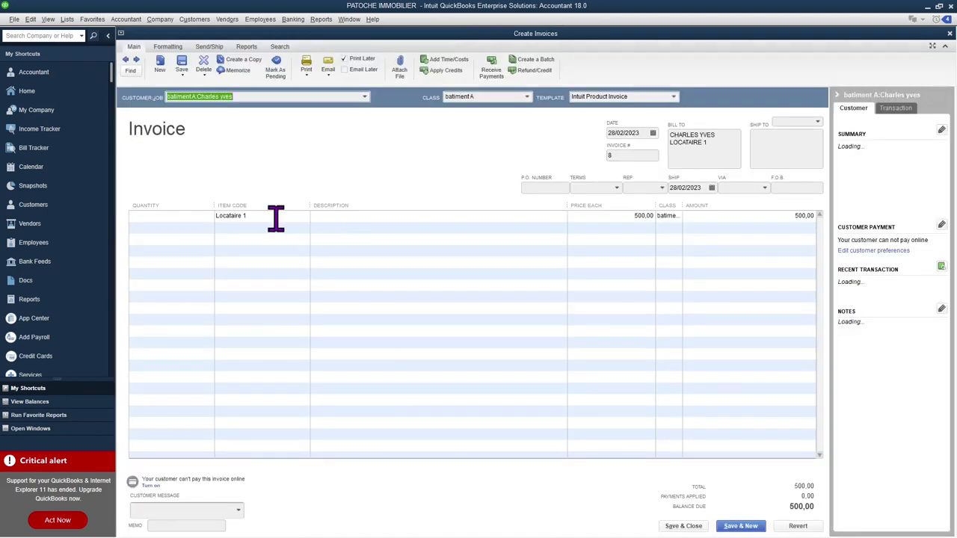
pyautogui.click(277, 217)
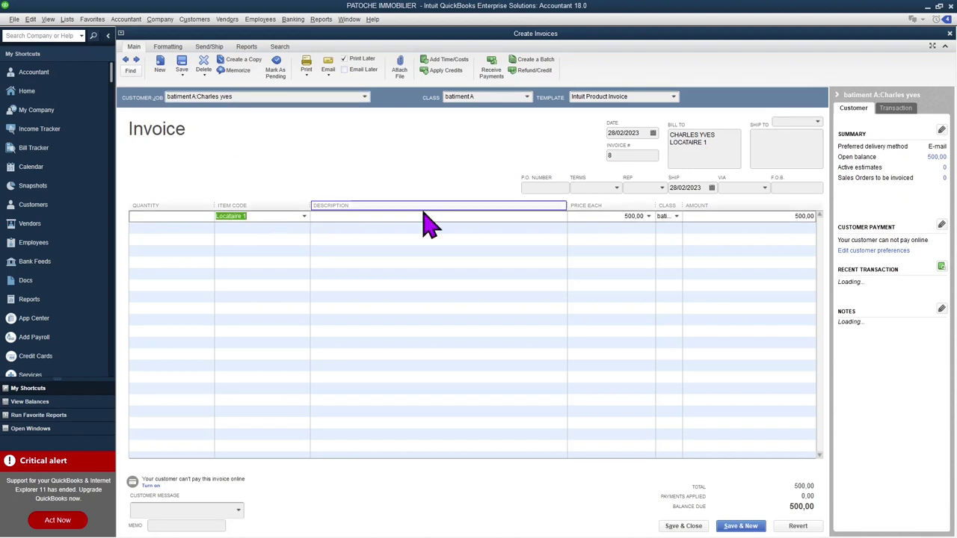
pyautogui.click(684, 526)
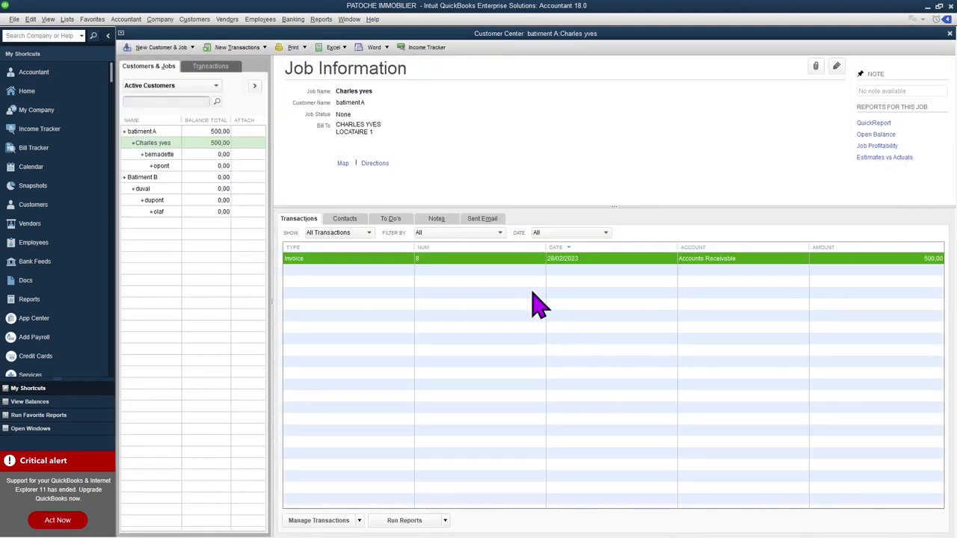
# - Start a new invoice for the Locataire 2 tenant job under batiment A and add the locataire 2 item
pyautogui.click(164, 155)
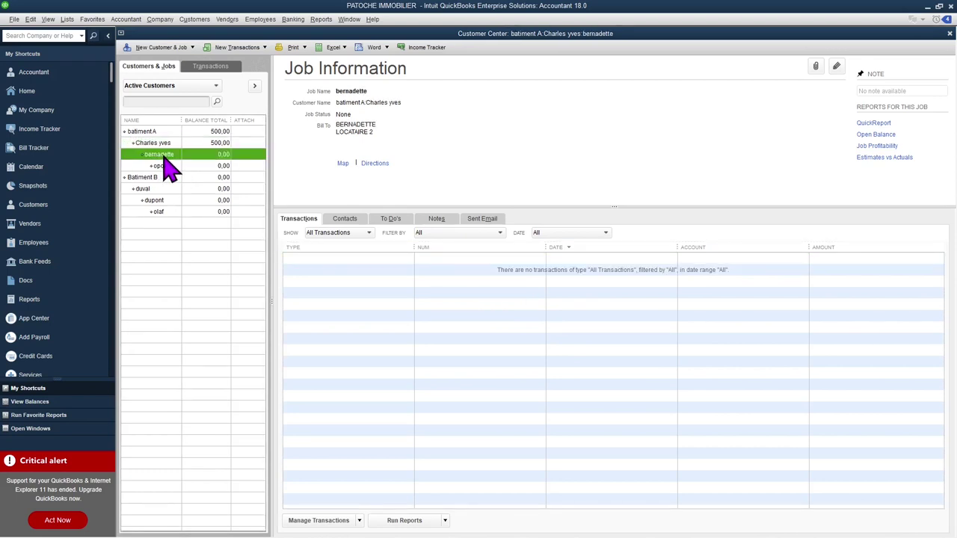
pyautogui.rightClick(174, 169)
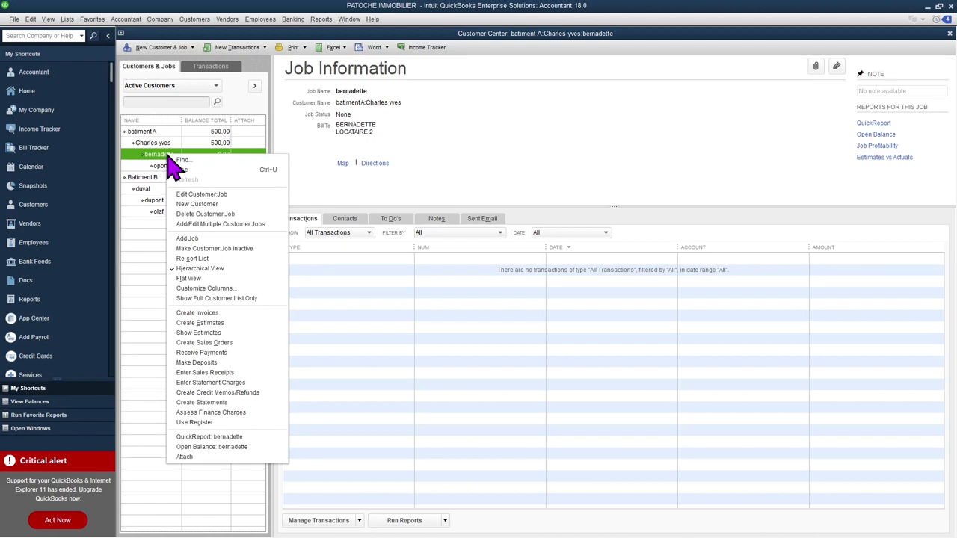
pyautogui.click(220, 312)
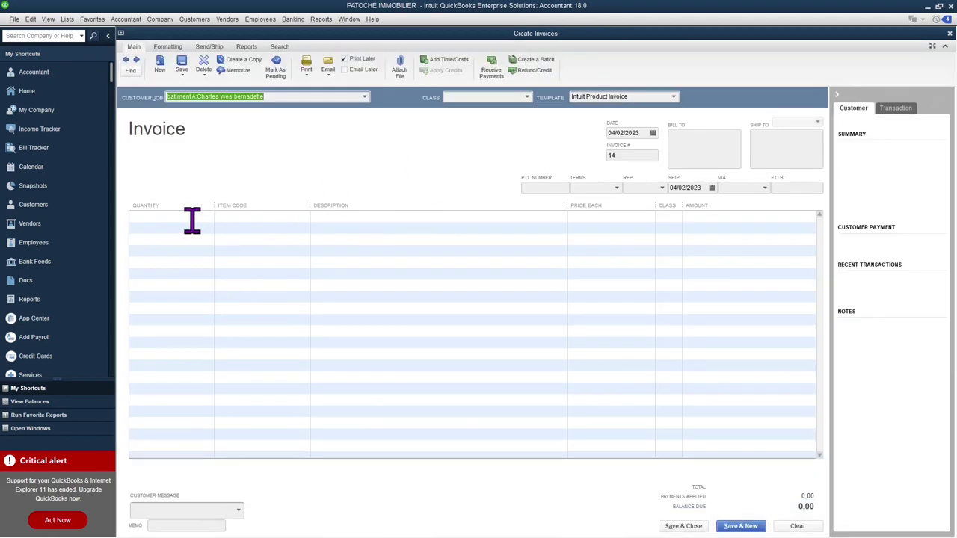
pyautogui.click(232, 217)
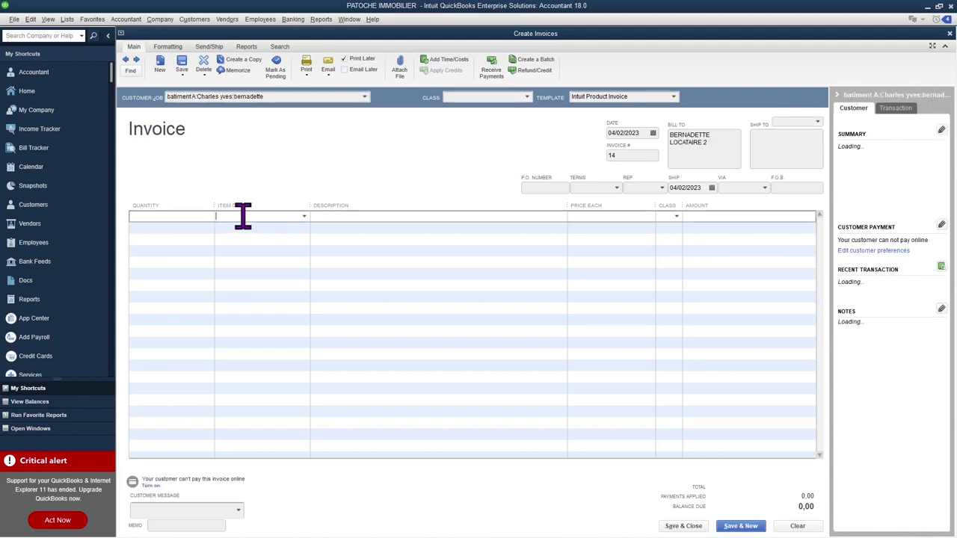
pyautogui.click(303, 216)
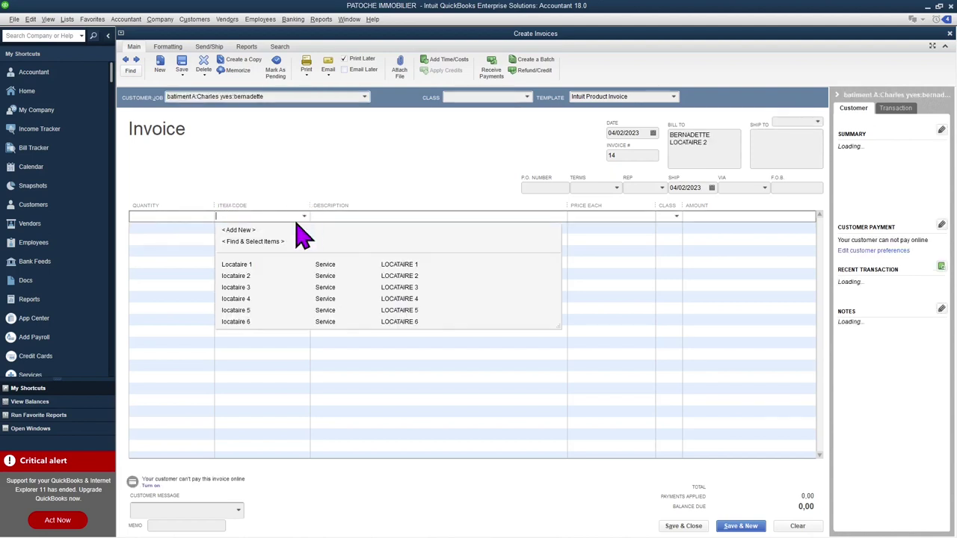
pyautogui.click(238, 275)
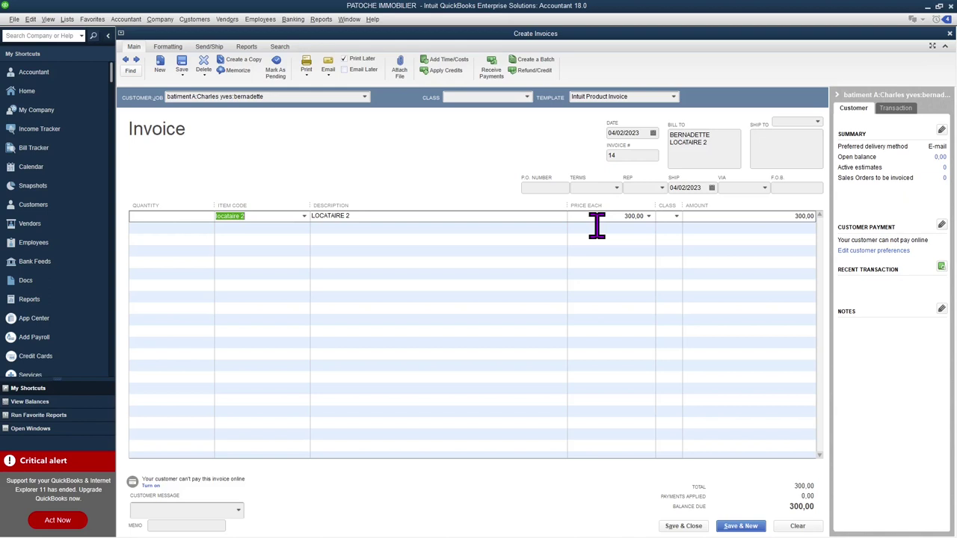
# - Assign class batiment A to both the locataire 2 item line and the invoice, and save and close the invoice
pyautogui.click(682, 526)
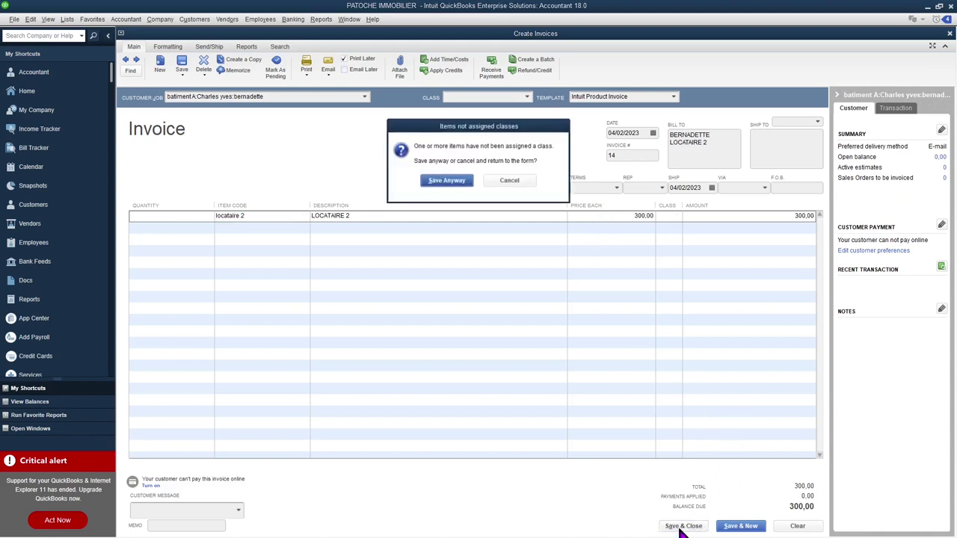
pyautogui.click(512, 183)
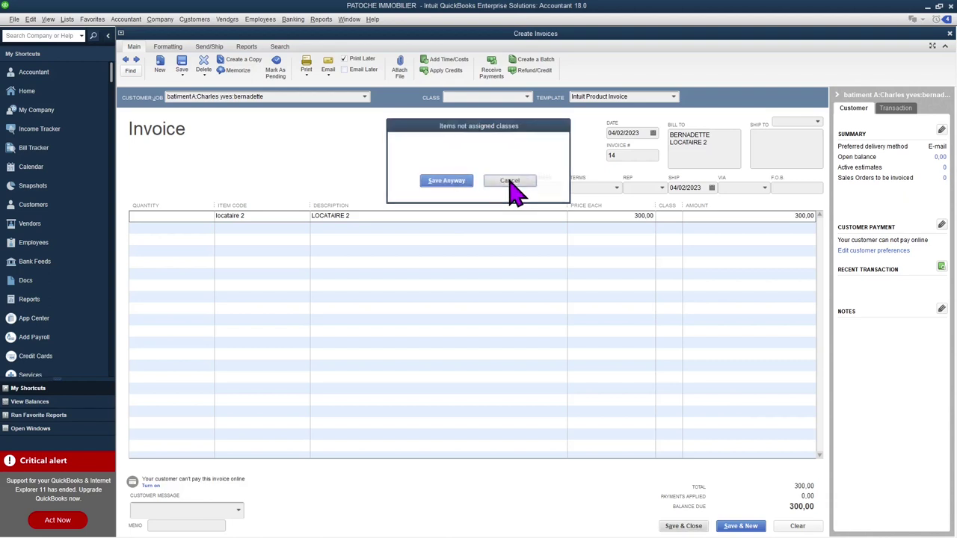
pyautogui.click(676, 219)
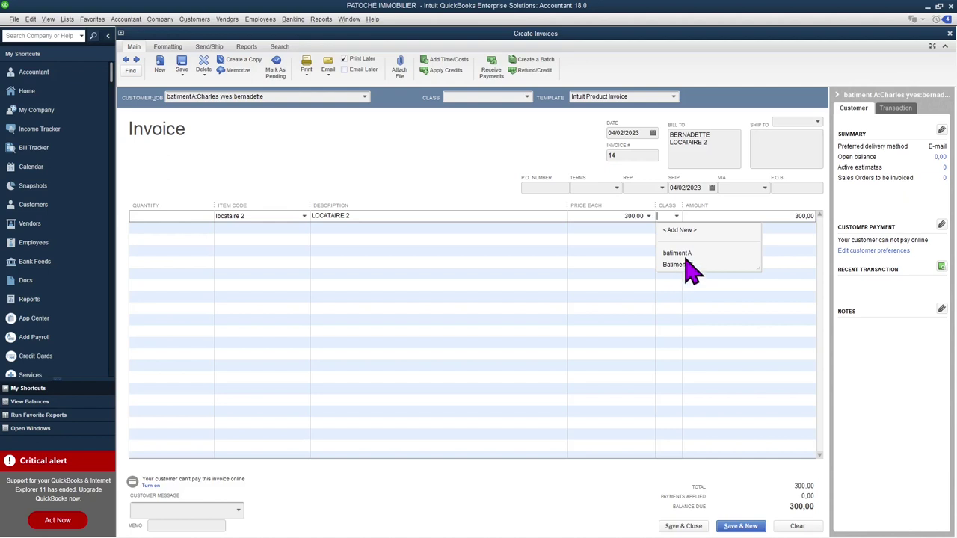
pyautogui.click(677, 253)
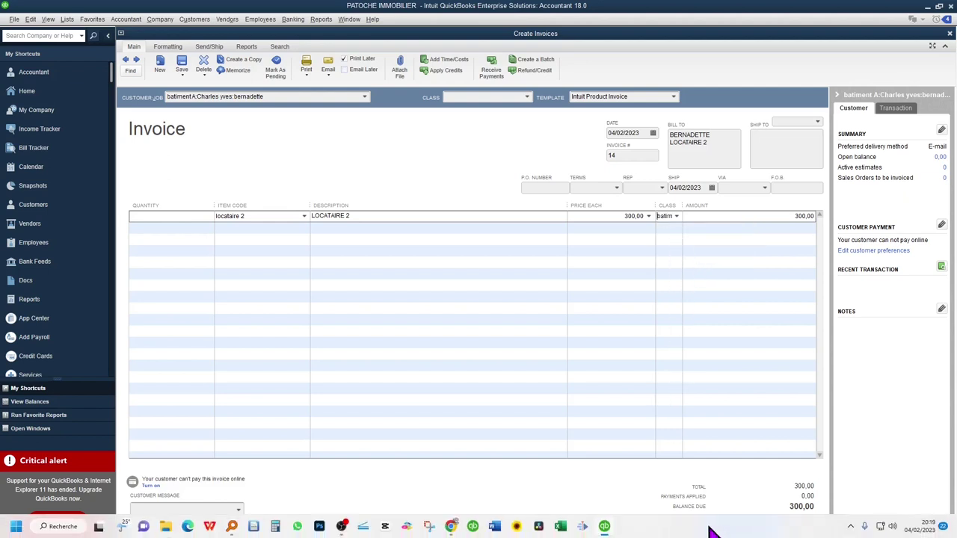
pyautogui.click(525, 98)
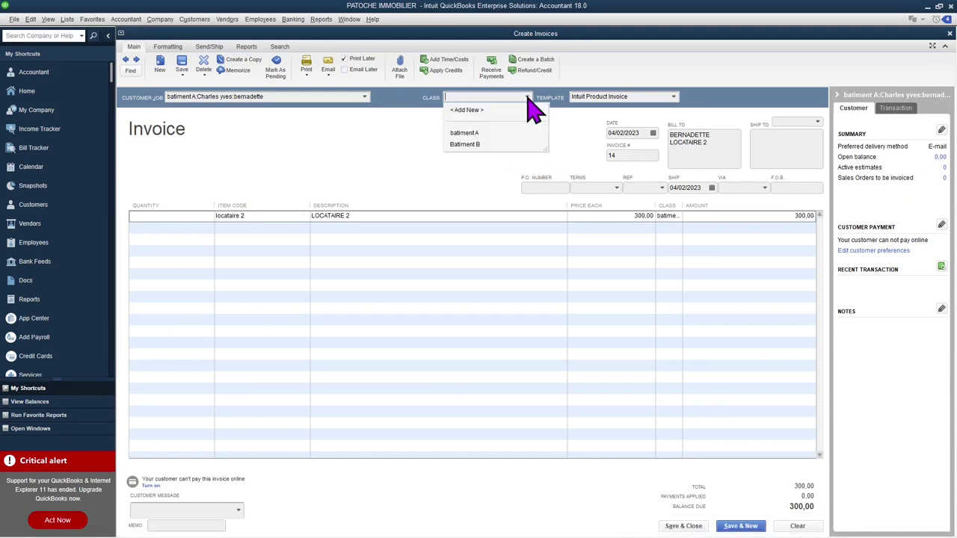
pyautogui.click(465, 133)
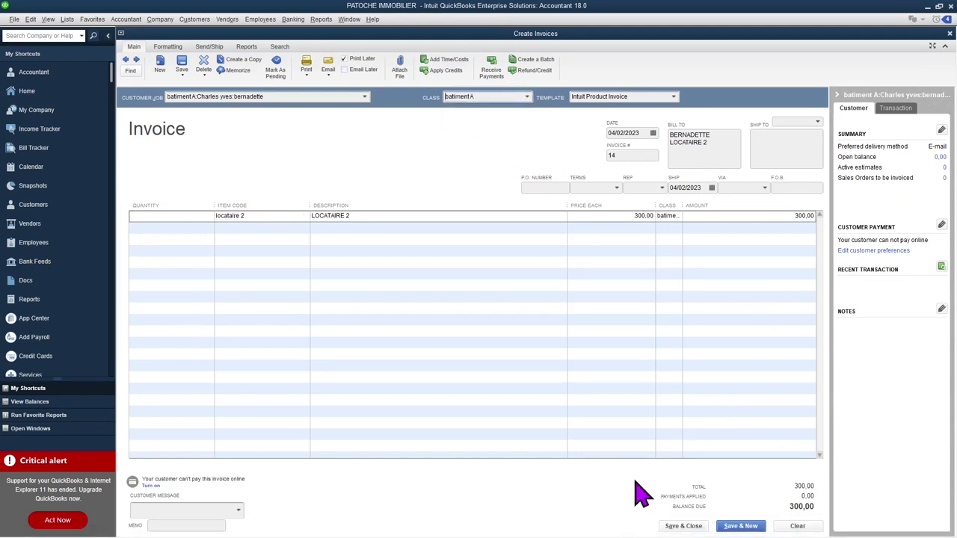
pyautogui.click(682, 526)
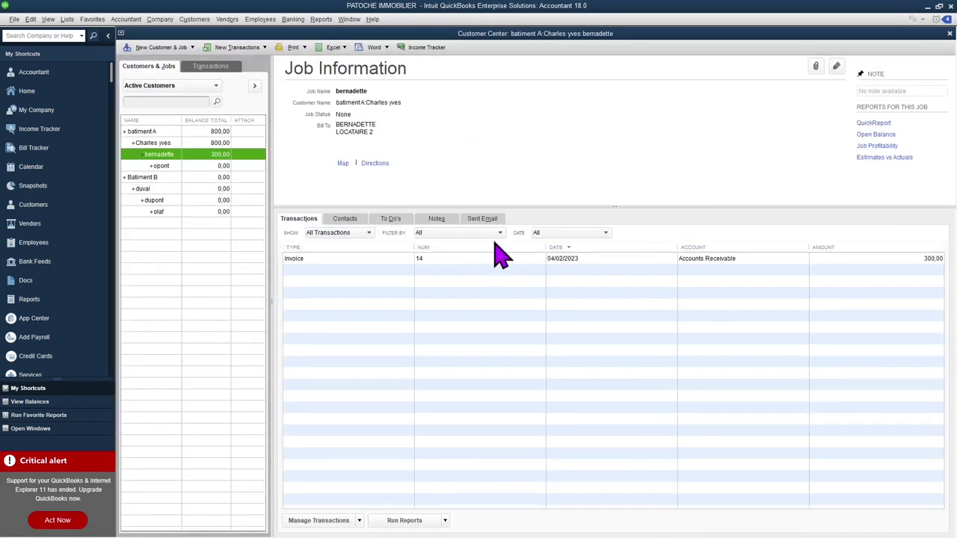
# - Start a new invoice for the Locataire 3 tenant job under batiment A and add the locataire 3 item
pyautogui.click(158, 166)
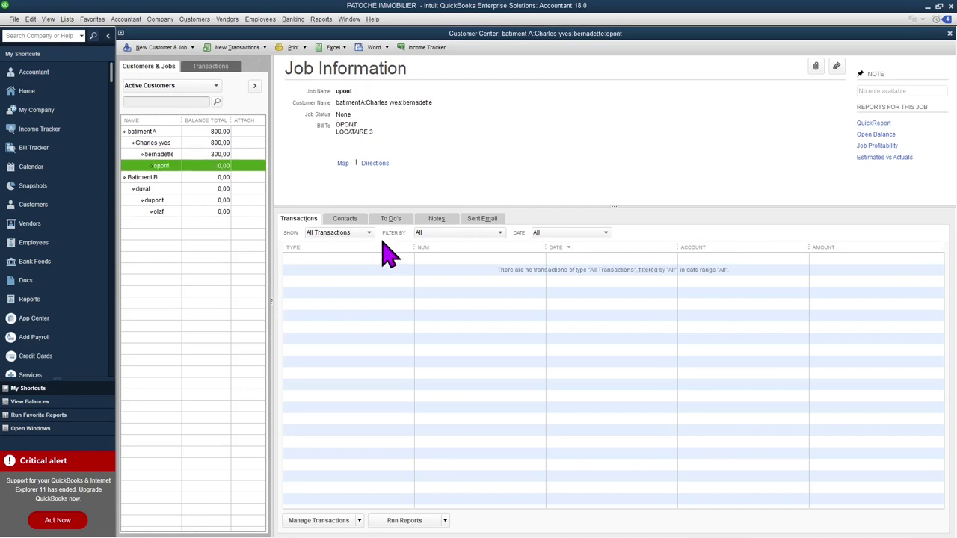
pyautogui.rightClick(170, 165)
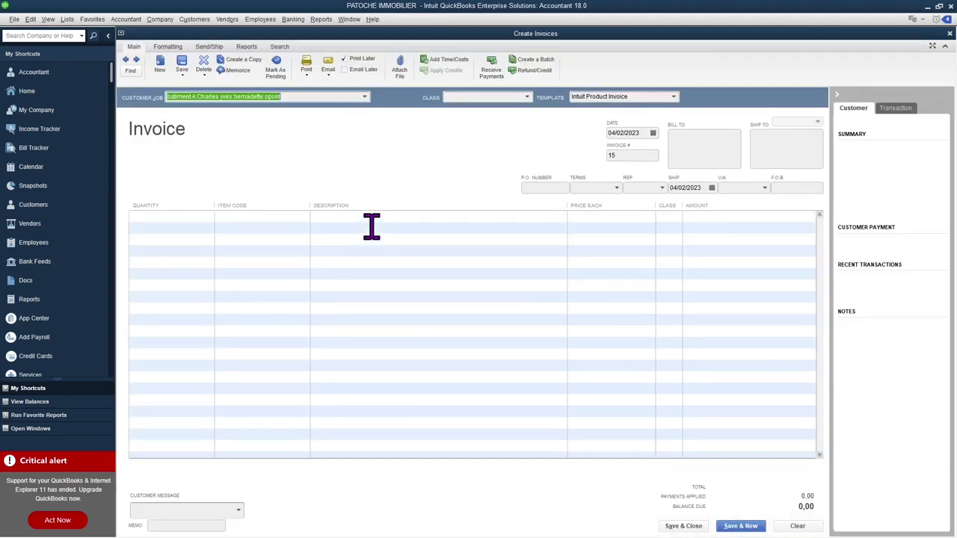
pyautogui.click(250, 217)
pyautogui.click(304, 217)
pyautogui.click(304, 217)
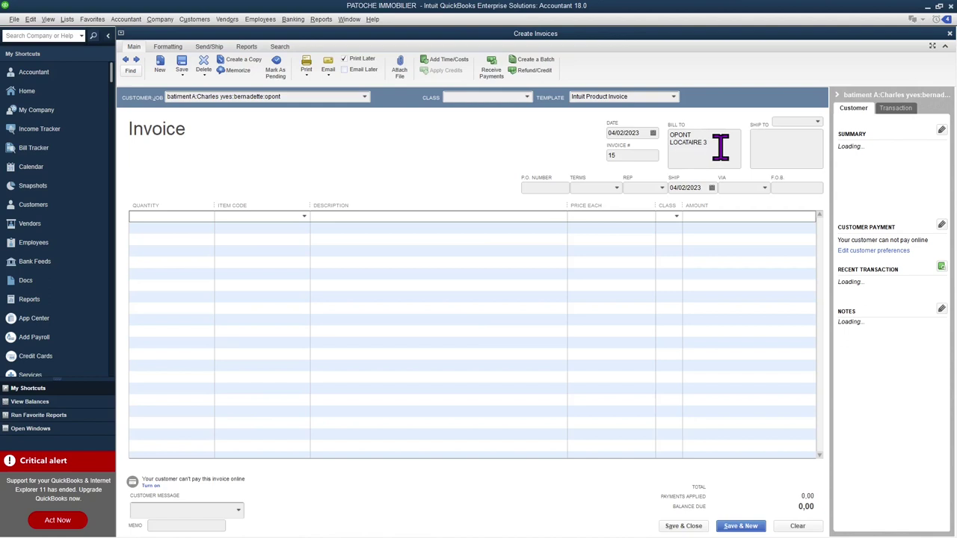
pyautogui.click(304, 216)
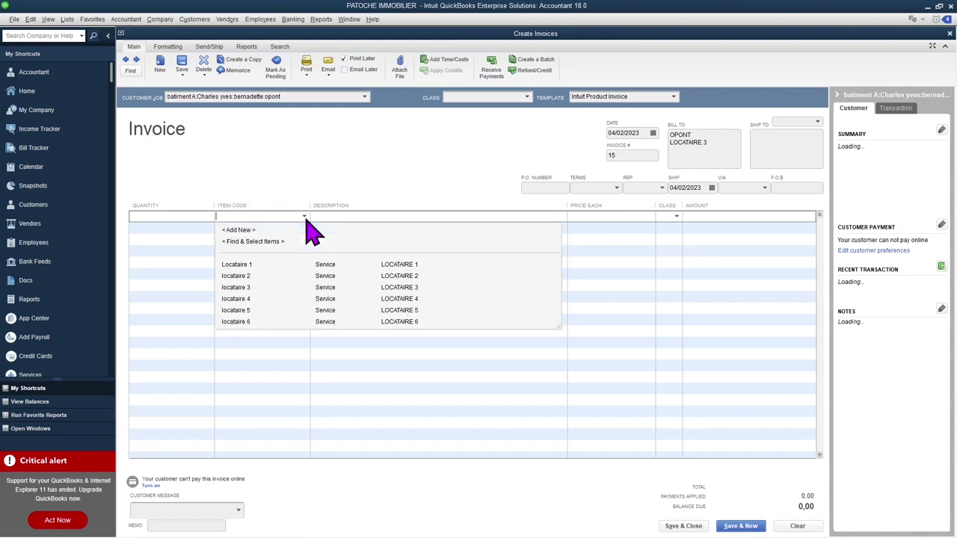
pyautogui.click(238, 287)
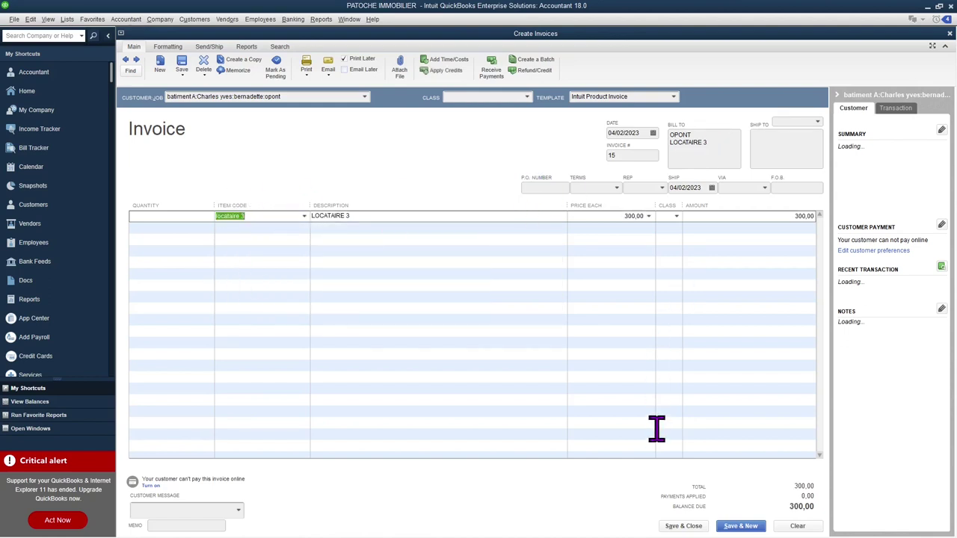
# - Assign class batiment A to the locataire 3 item line, choose the invoice's class, and save and close the invoice
pyautogui.click(675, 216)
pyautogui.click(674, 253)
pyautogui.click(526, 96)
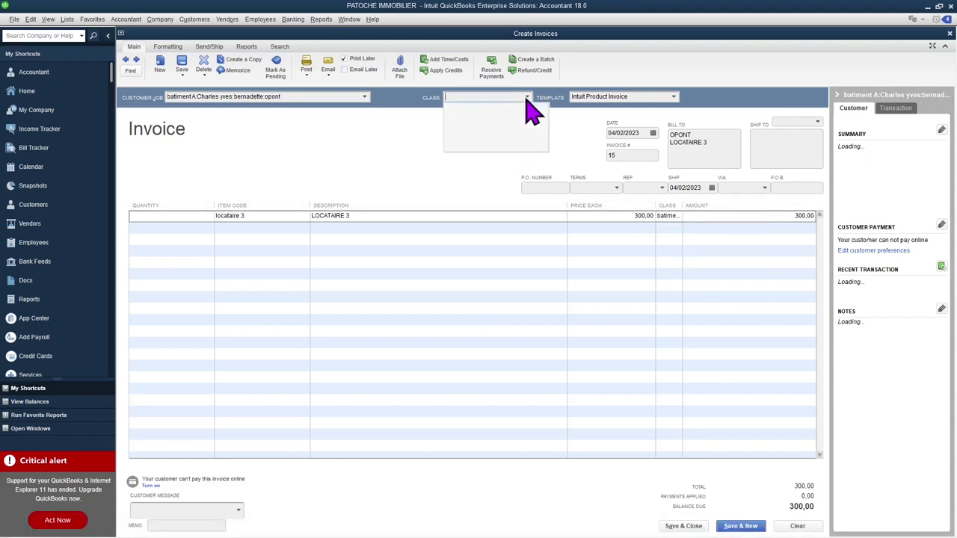
pyautogui.click(465, 144)
pyautogui.click(683, 526)
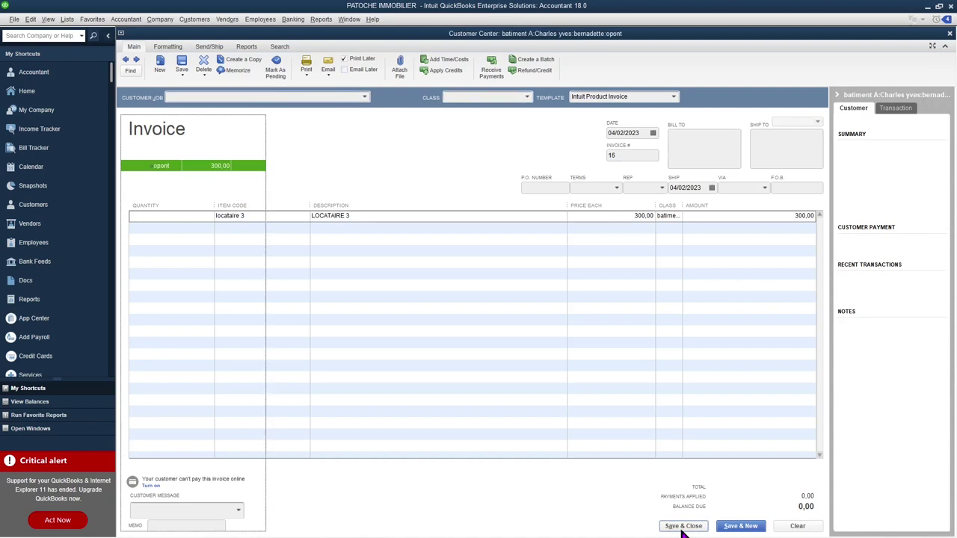
# - Start a new invoice for the Locataire 4 tenant job under Batiment B and add the locataire 4 item
pyautogui.click(146, 177)
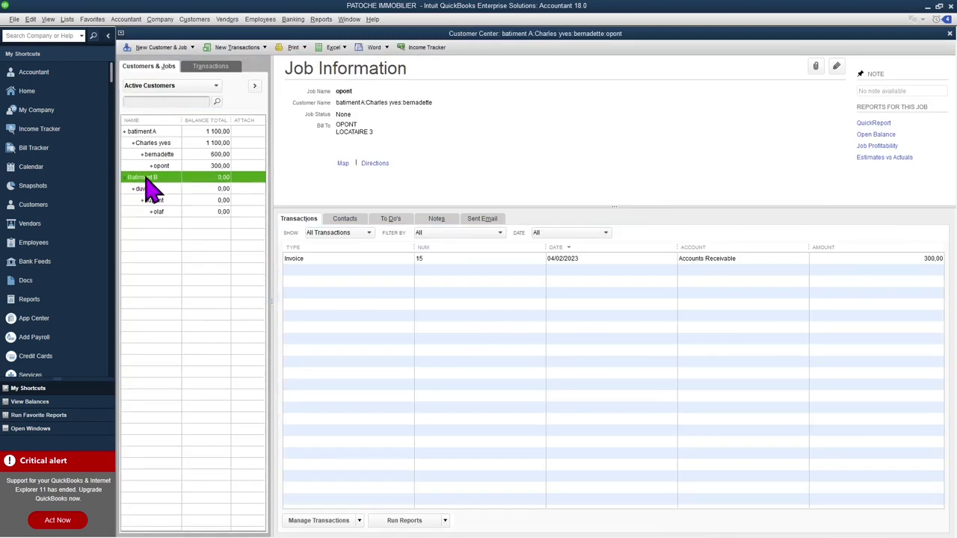
pyautogui.click(145, 189)
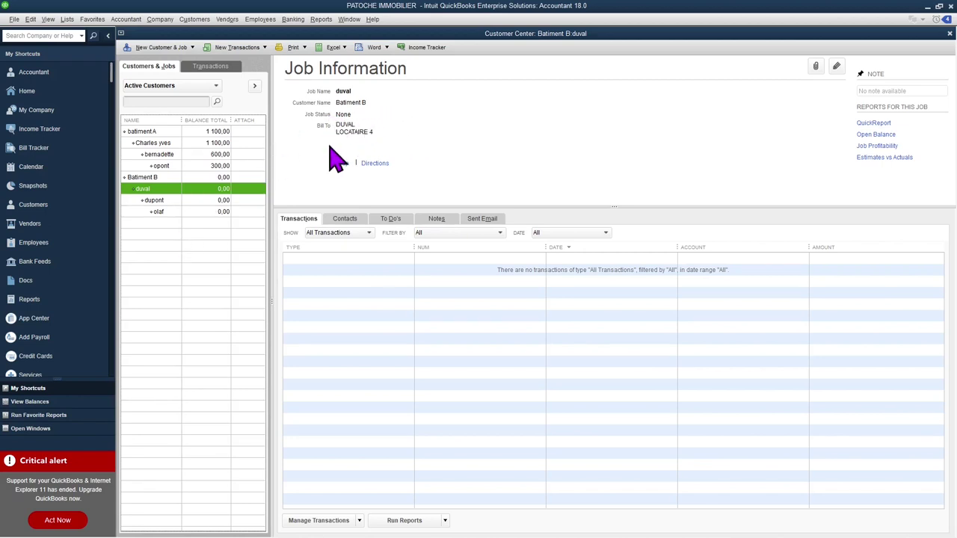
pyautogui.rightClick(139, 189)
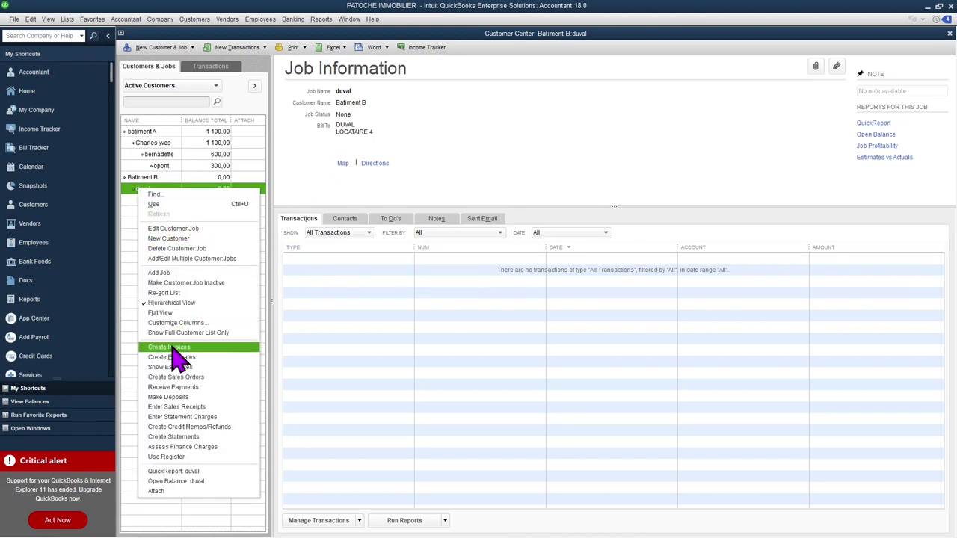
pyautogui.click(171, 343)
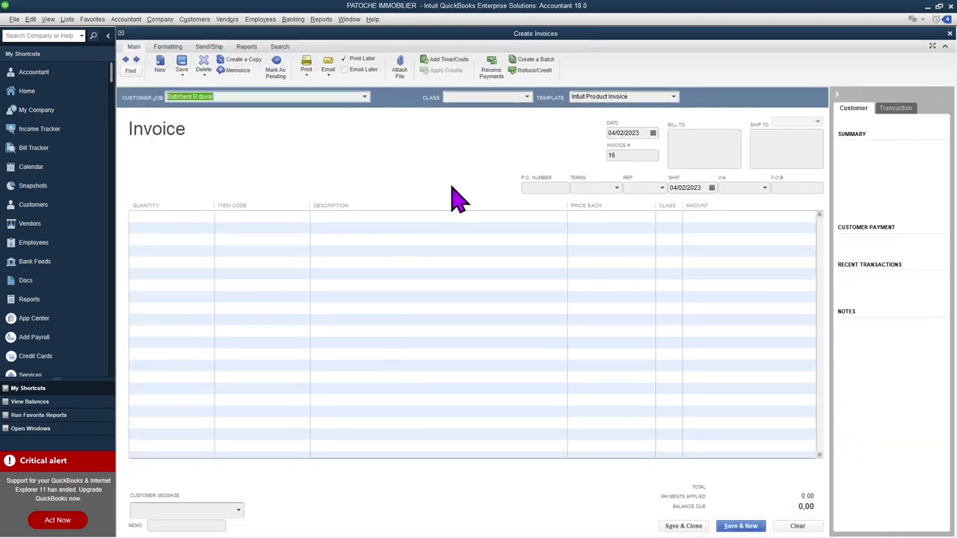
pyautogui.click(261, 219)
pyautogui.click(306, 218)
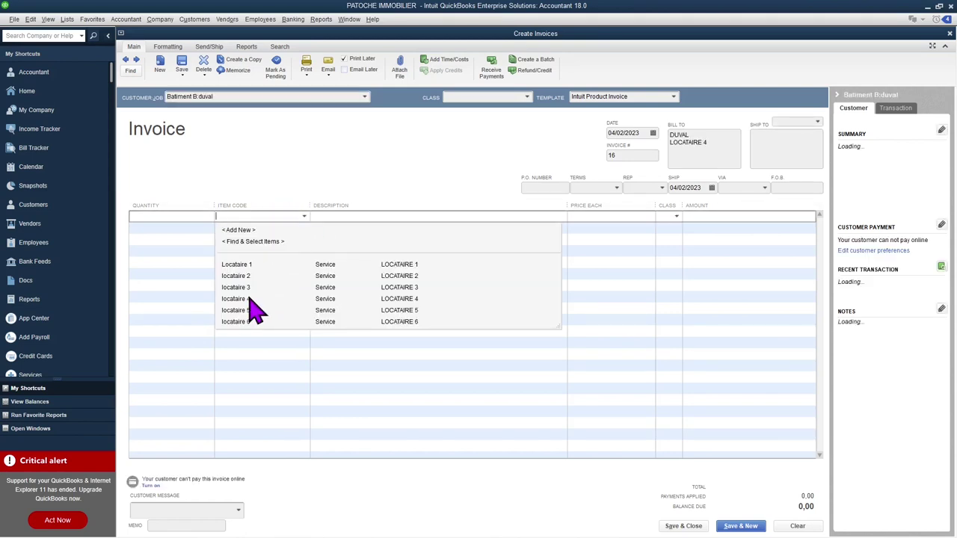
pyautogui.click(250, 297)
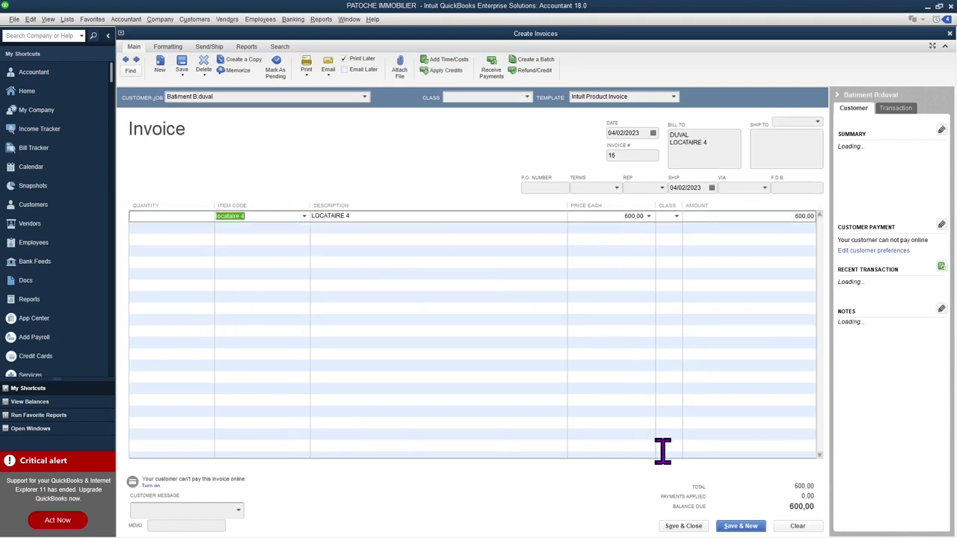
# - Assign class Batiment B to both the locataire 4 item line and the invoice, and save and close the invoice
pyautogui.click(676, 216)
pyautogui.click(680, 263)
pyautogui.click(527, 97)
pyautogui.click(471, 148)
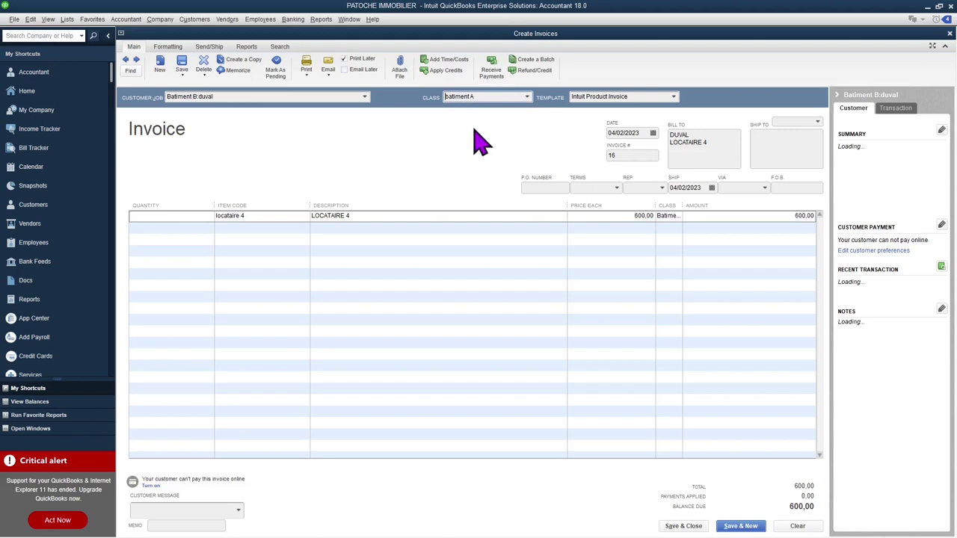
pyautogui.click(523, 97)
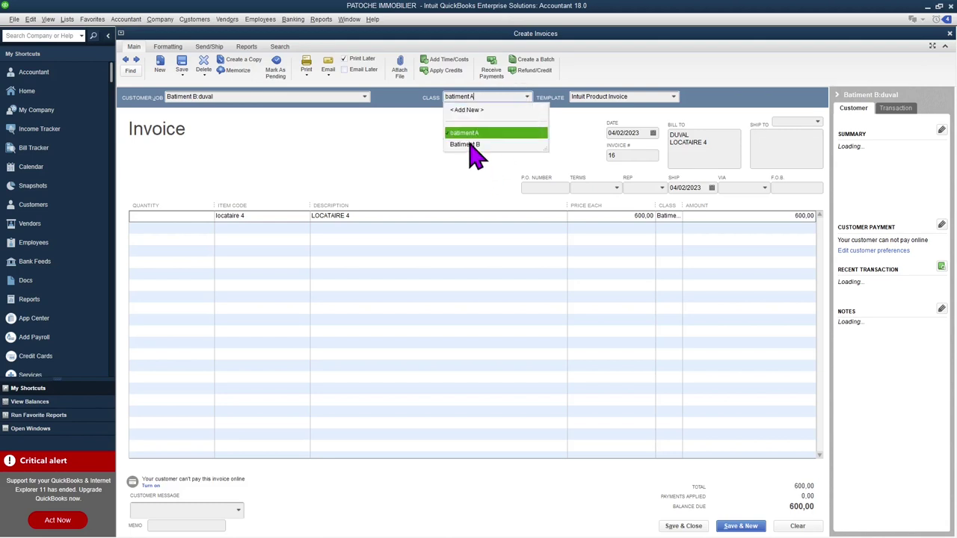
pyautogui.click(471, 143)
pyautogui.click(686, 525)
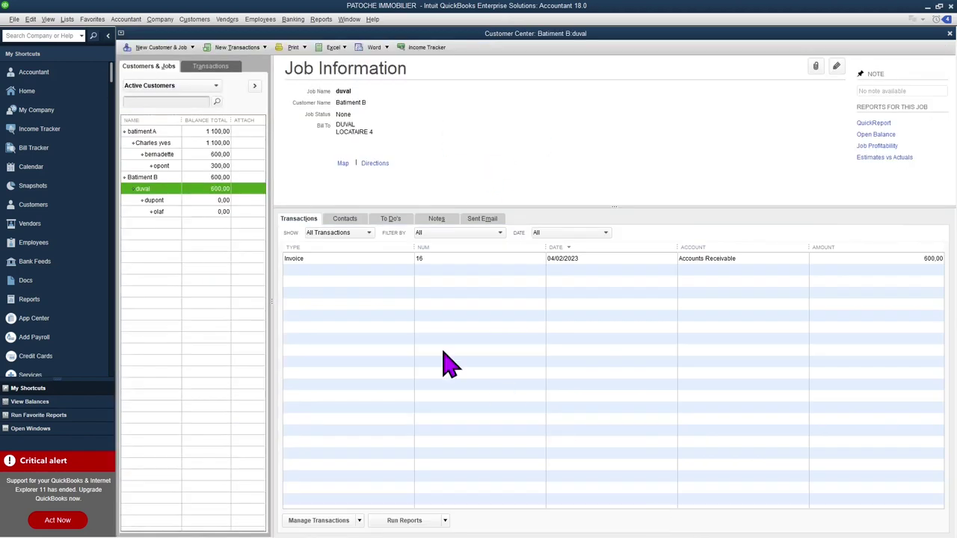
# - Start a new invoice for the Locataire 5 tenant job under Batiment B and add the locataire 5 item
pyautogui.click(160, 200)
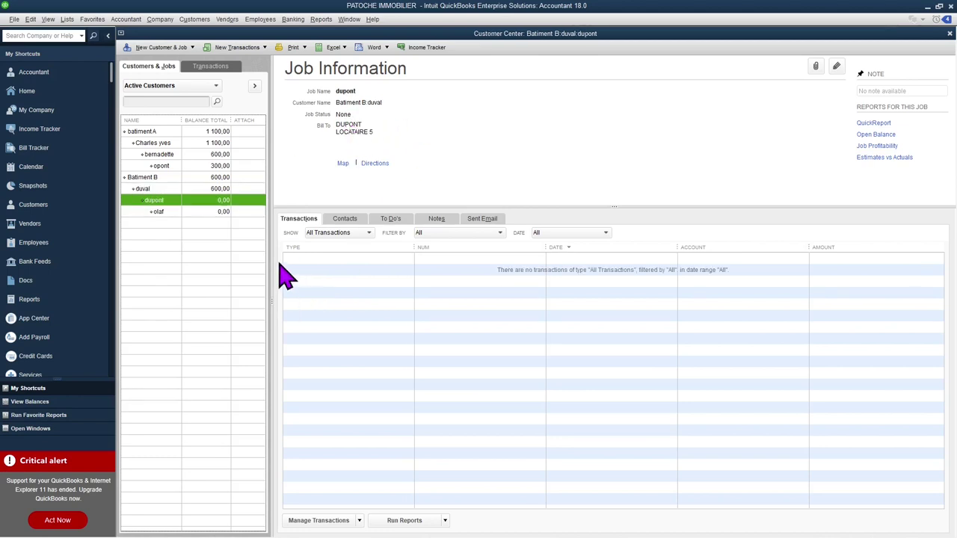
pyautogui.rightClick(160, 200)
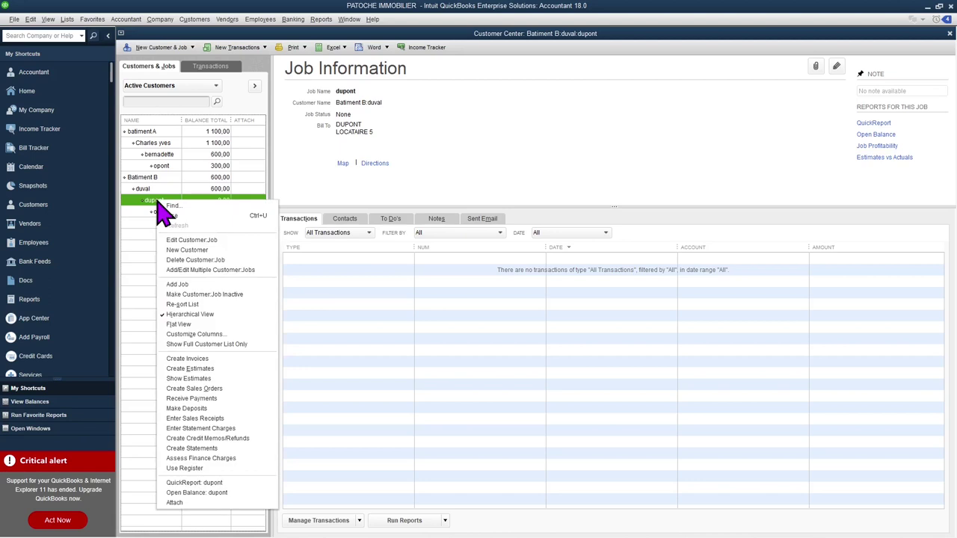
pyautogui.click(187, 361)
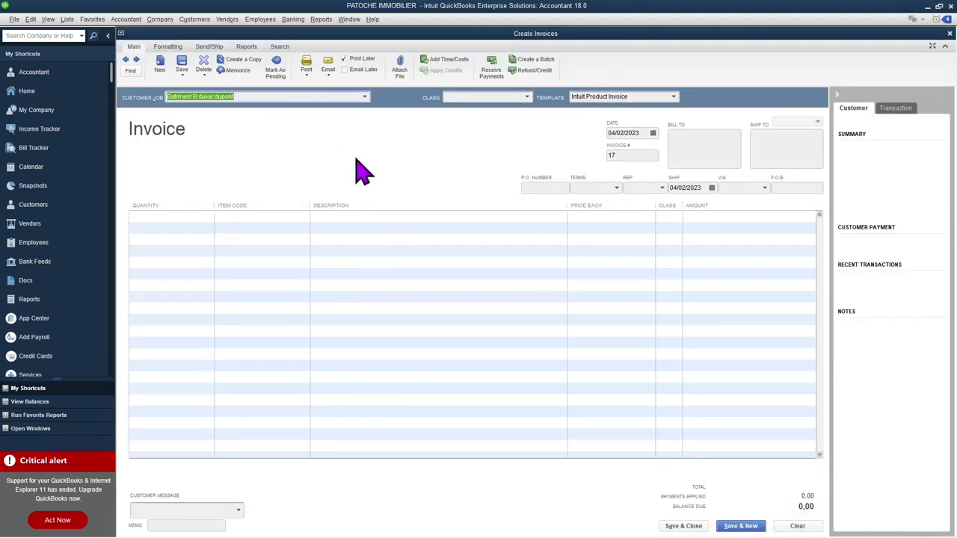
pyautogui.click(299, 219)
pyautogui.click(304, 217)
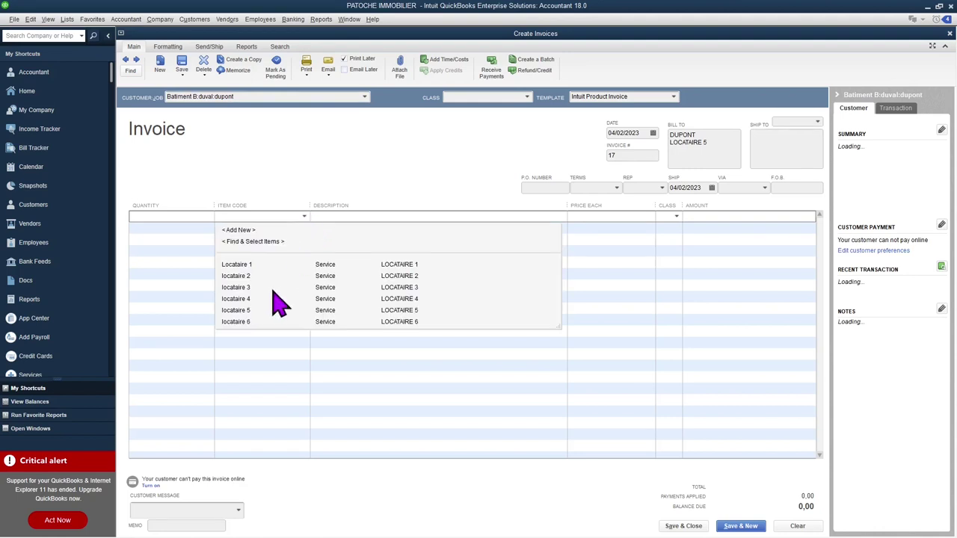
pyautogui.click(239, 320)
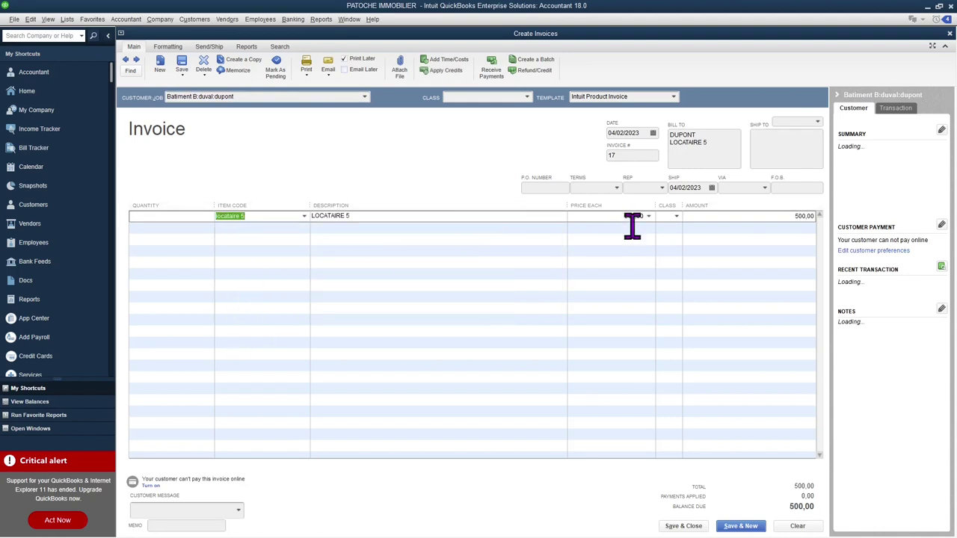
pyautogui.moveTo(722, 532)
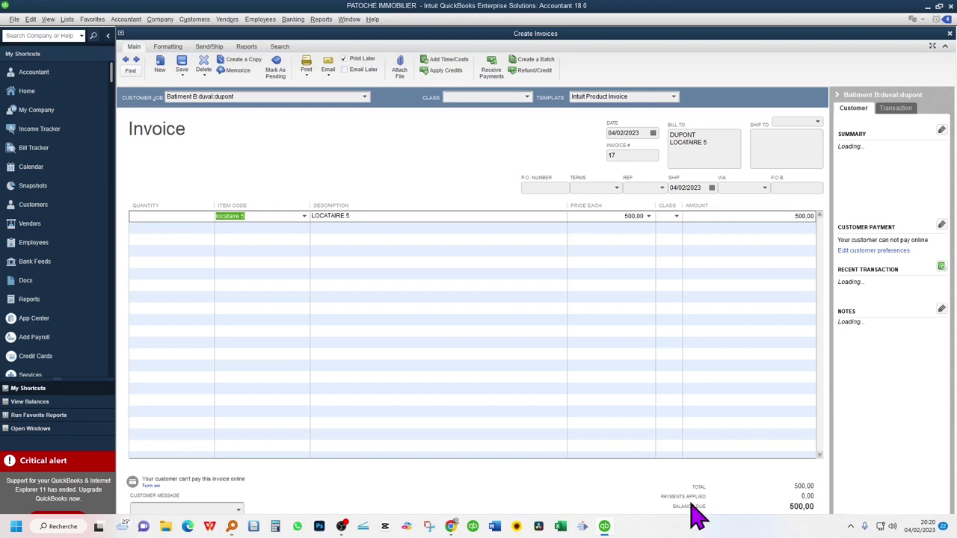
# - Assign class Batiment B to both the locataire 5 item line and the invoice, and save and close the invoice
pyautogui.click(673, 216)
pyautogui.click(678, 265)
pyautogui.click(527, 96)
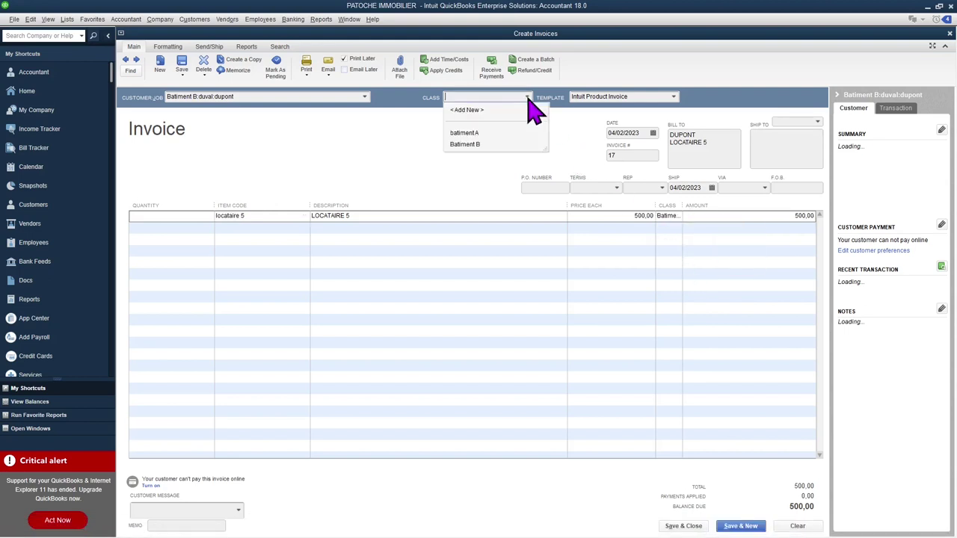
pyautogui.click(461, 143)
pyautogui.click(680, 525)
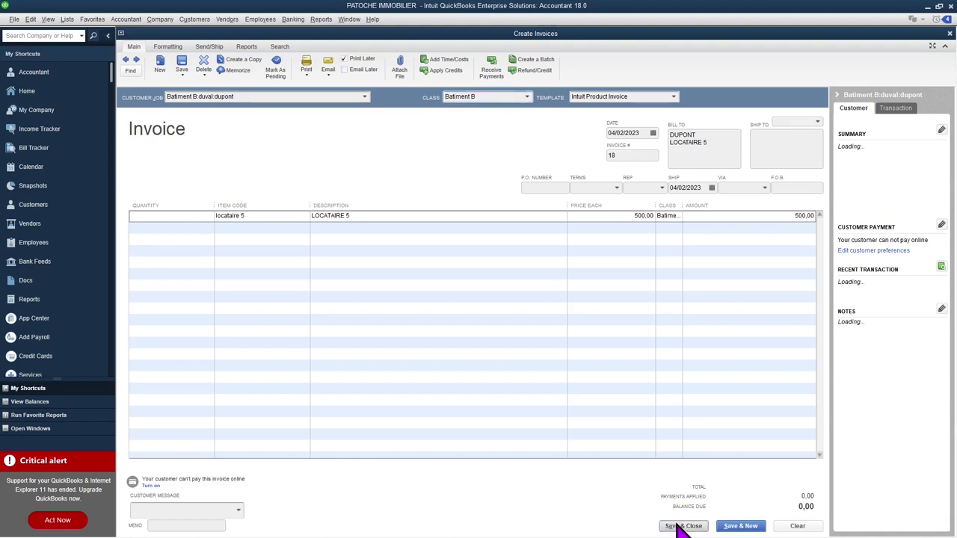
# - Start a new invoice for the Locataire 6 tenant job under Batiment B and add the locataire 6 item
pyautogui.click(156, 211)
pyautogui.rightClick(155, 212)
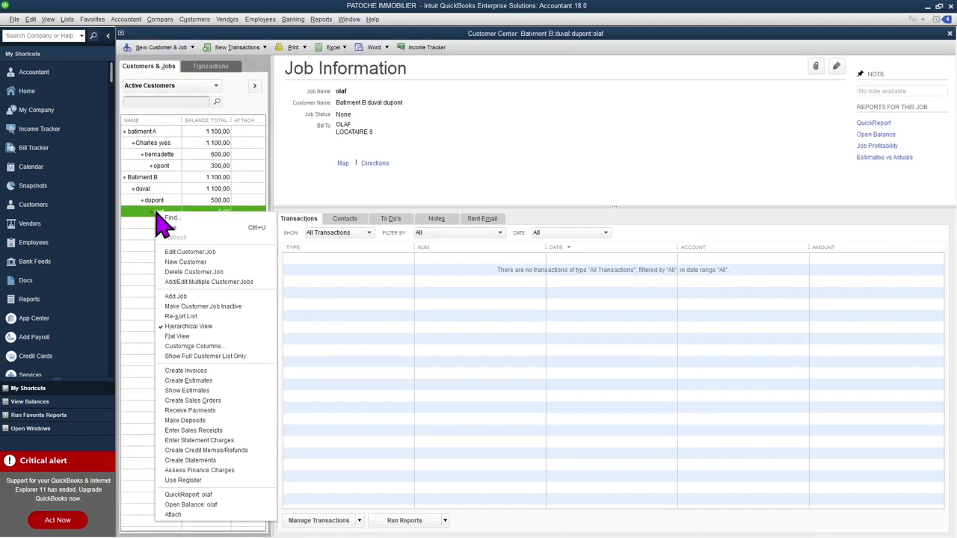
pyautogui.click(187, 367)
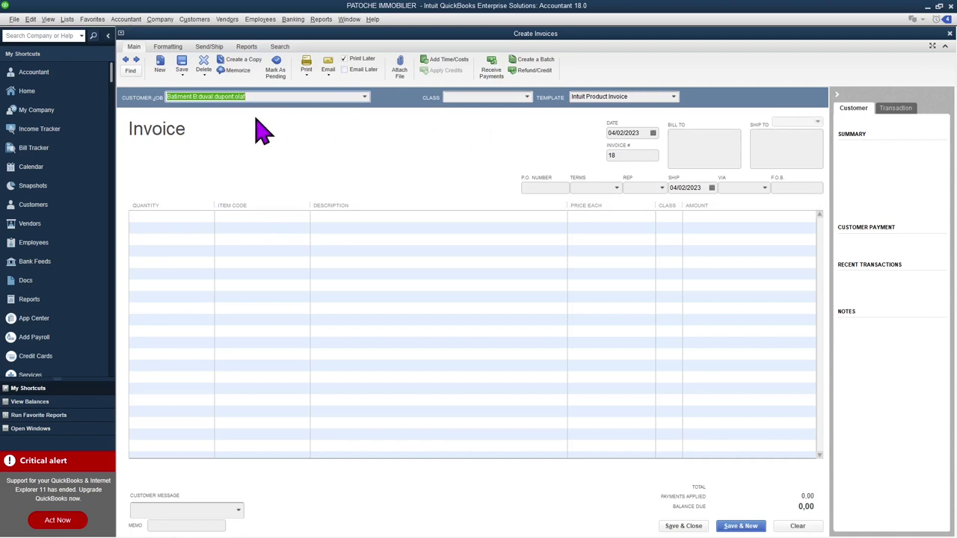
pyautogui.click(164, 218)
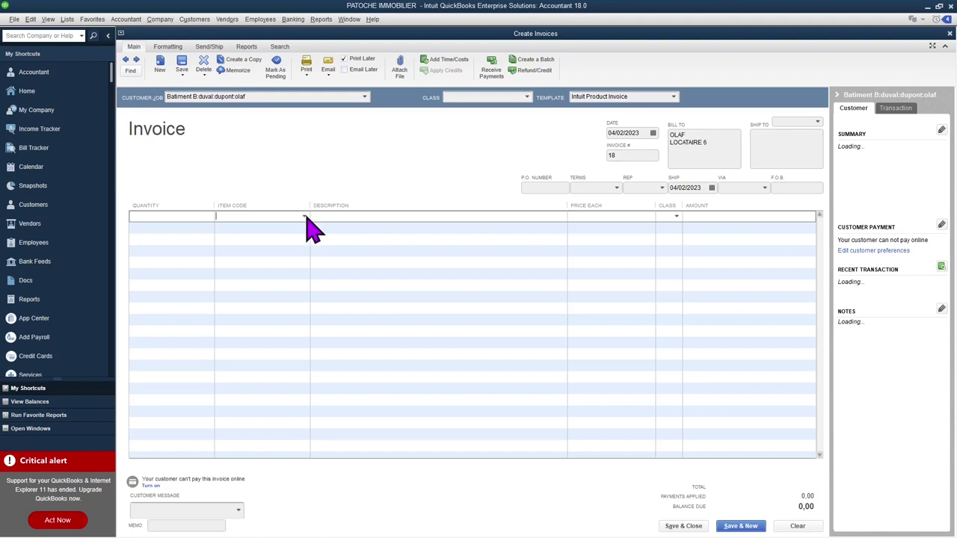
pyautogui.click(304, 216)
pyautogui.click(234, 326)
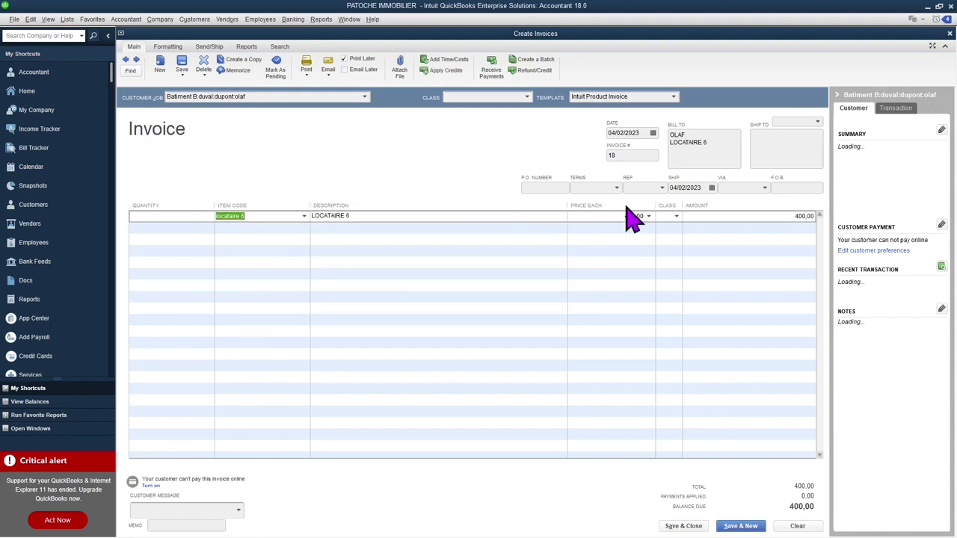
# - Assign class Batiment B to both the locataire 6 item line and the invoice, and save and close the invoice
pyautogui.click(676, 223)
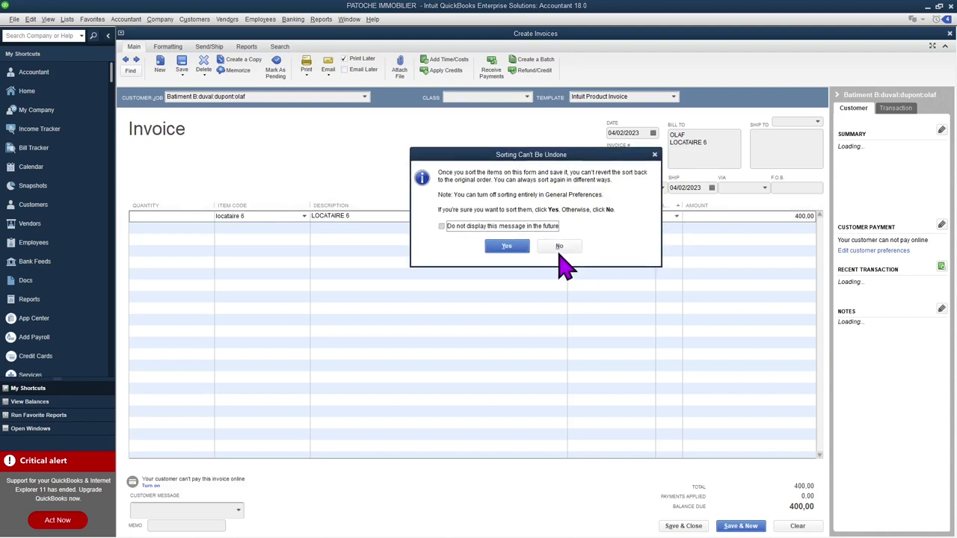
pyautogui.click(561, 248)
pyautogui.click(676, 219)
pyautogui.click(681, 263)
pyautogui.click(528, 98)
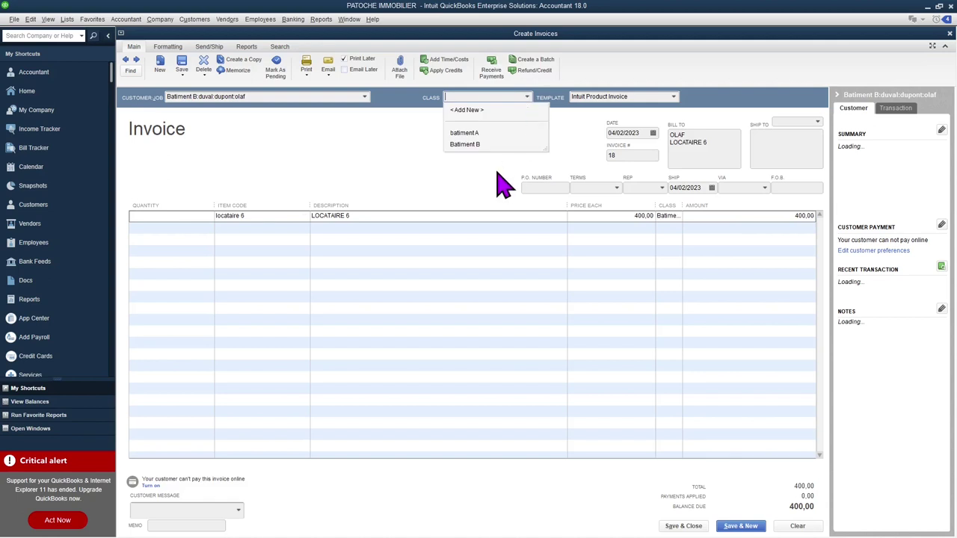
pyautogui.click(462, 144)
pyautogui.click(686, 526)
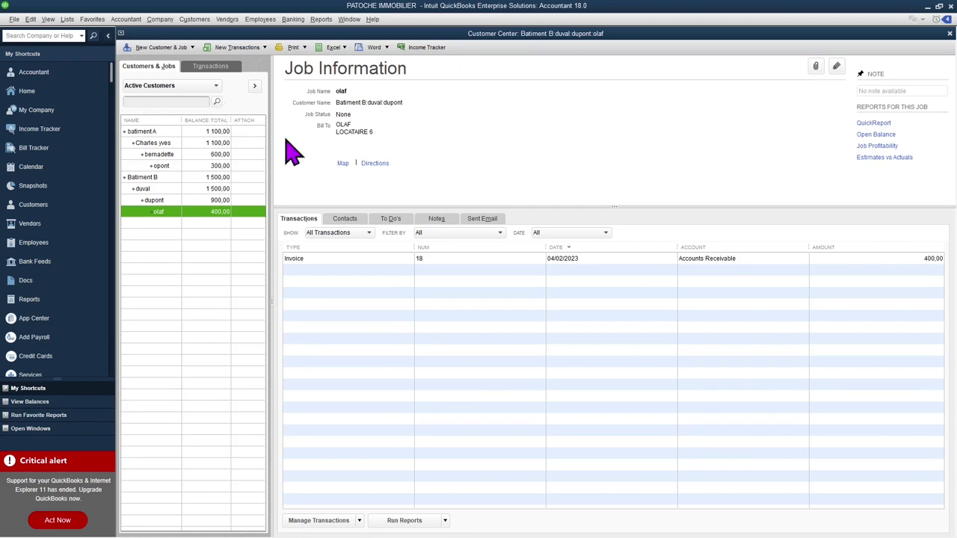
# - Start a received payment for the Locataire 1 tenant job under batiment A and select its 500,00 invoice to be paid
pyautogui.click(167, 143)
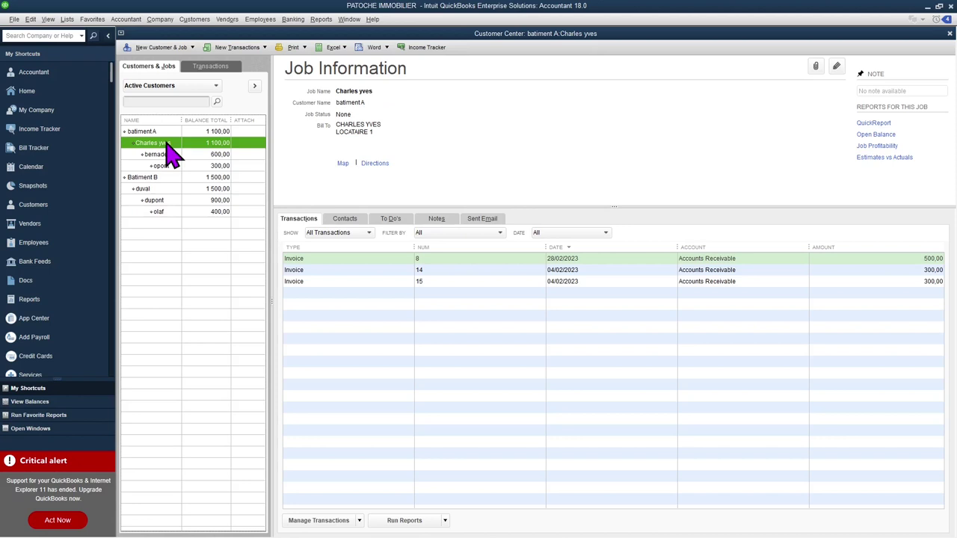
pyautogui.click(572, 260)
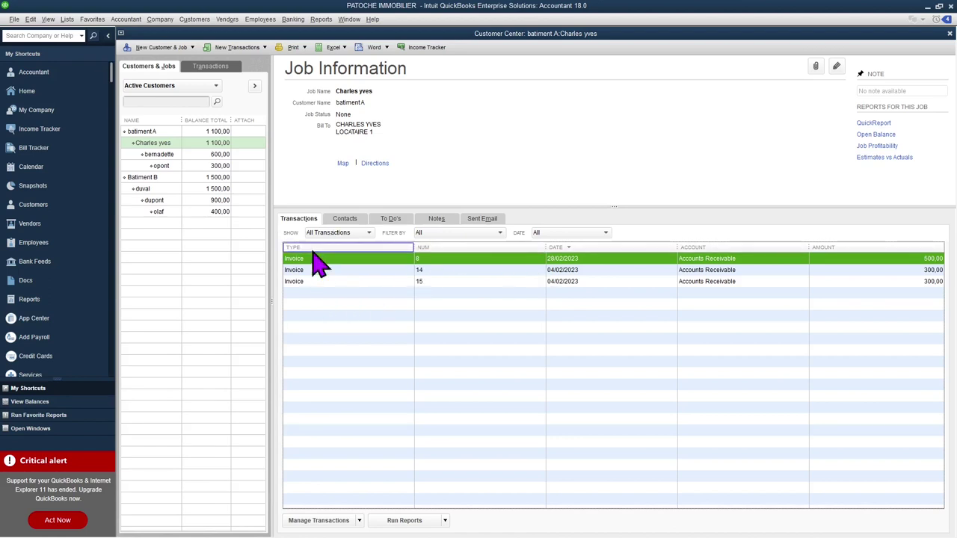
pyautogui.rightClick(157, 142)
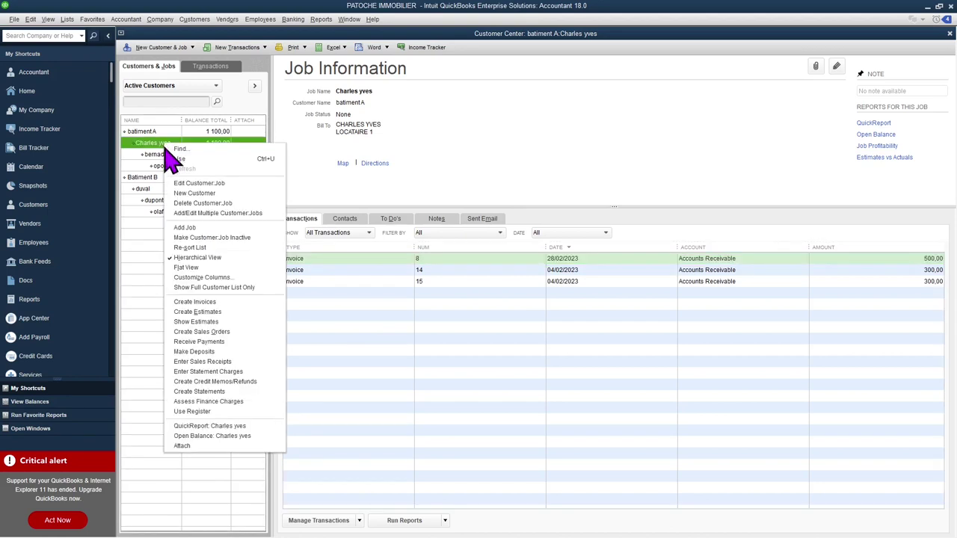
pyautogui.click(198, 342)
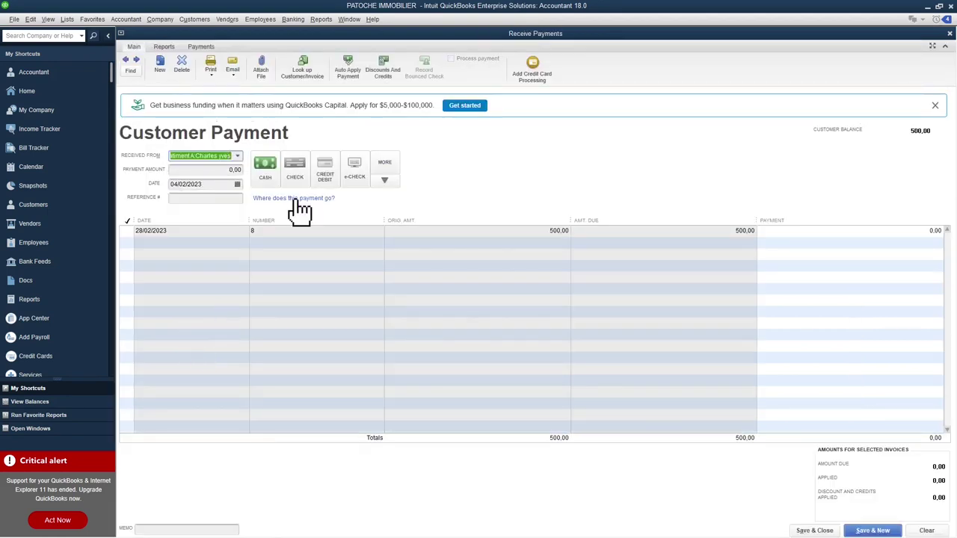
pyautogui.click(127, 231)
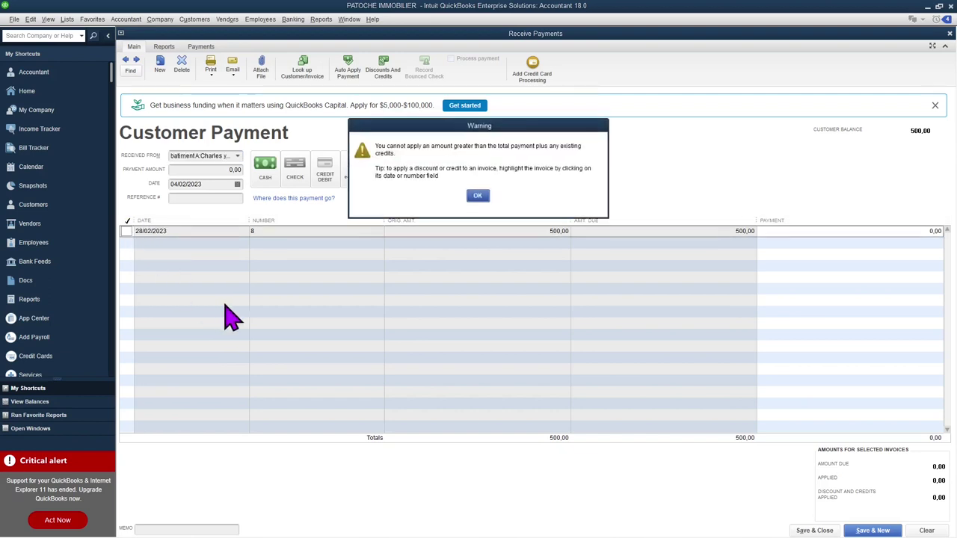
pyautogui.click(477, 197)
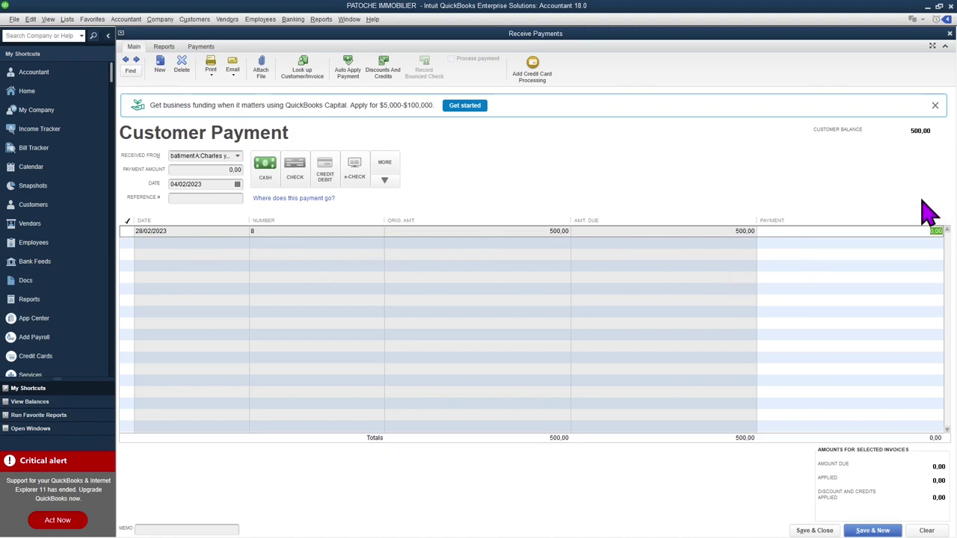
pyautogui.click(151, 246)
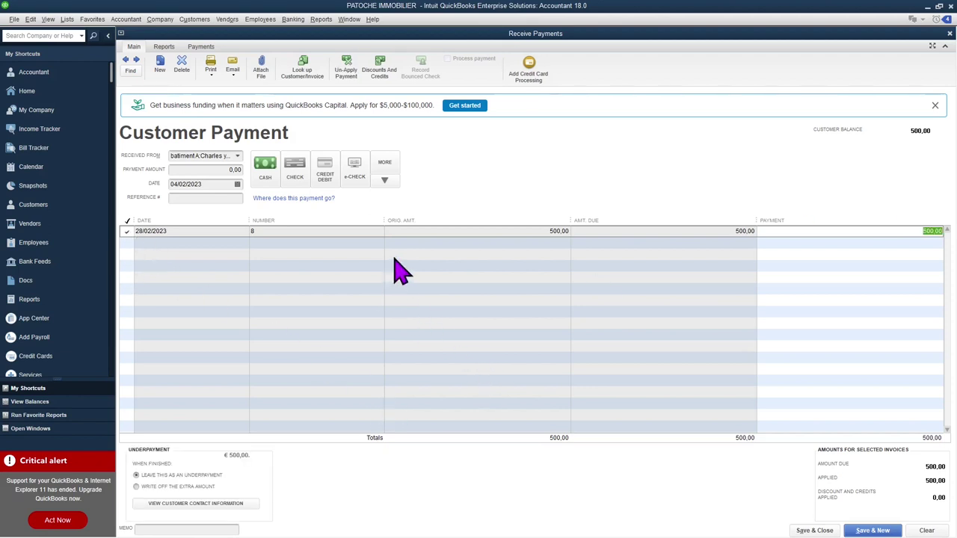
# - Try to save and close the Locataire 1 payment without entering a payment amount
pyautogui.click(811, 532)
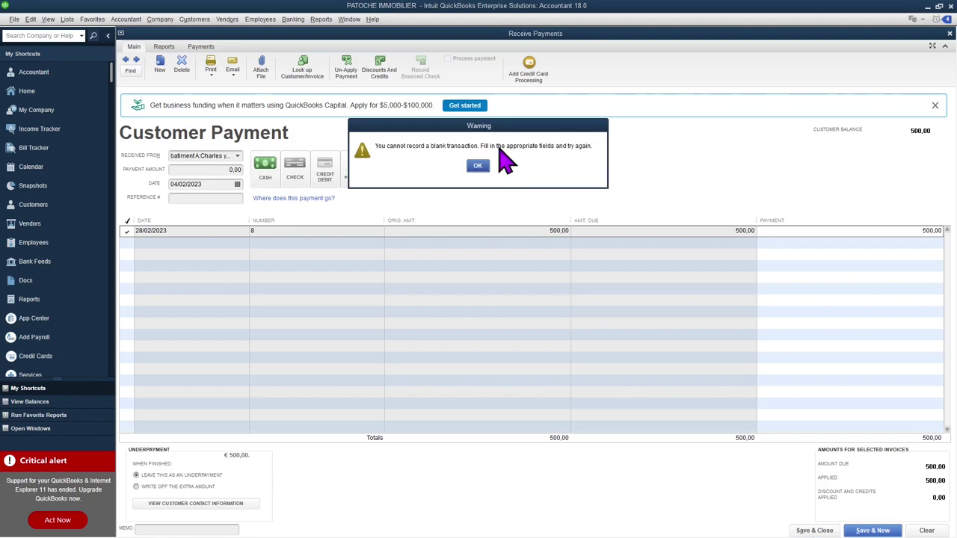
pyautogui.click(479, 166)
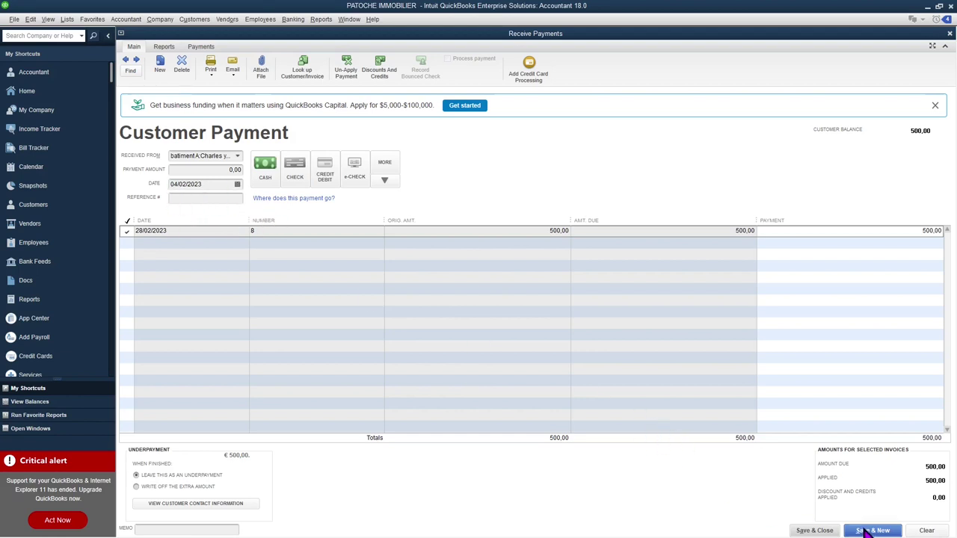
pyautogui.click(809, 531)
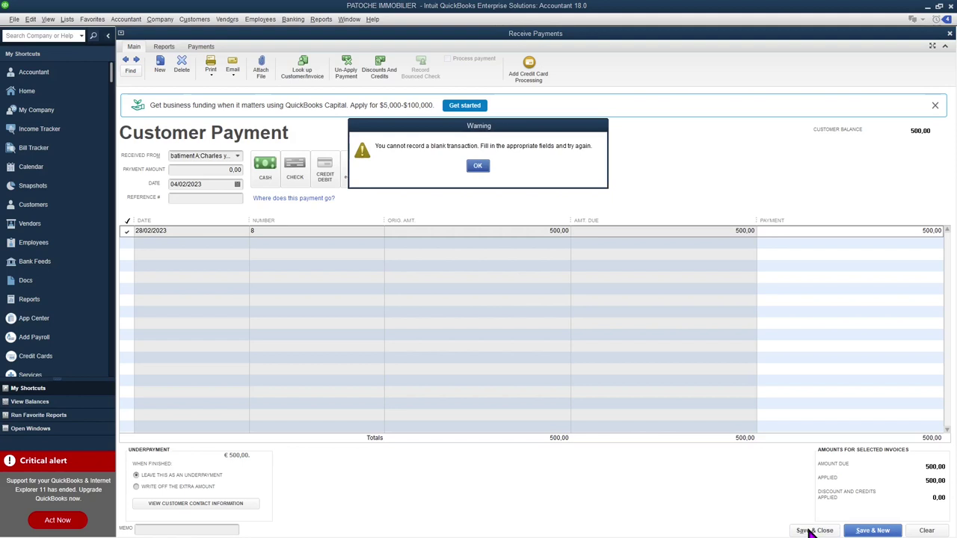
pyautogui.click(478, 168)
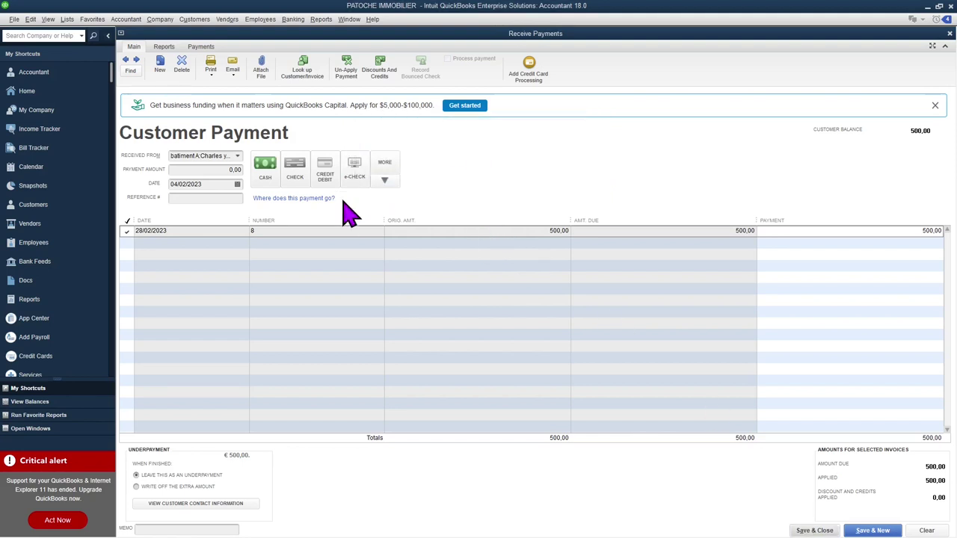
# - Set the Locataire 1 payment amount to 500, and save and close the payment
pyautogui.click(221, 169)
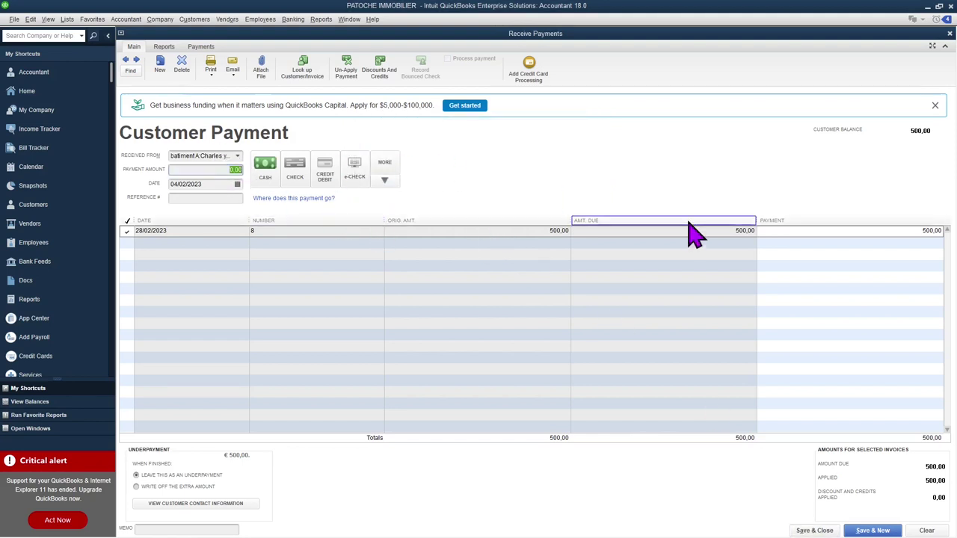
pyautogui.write('5')
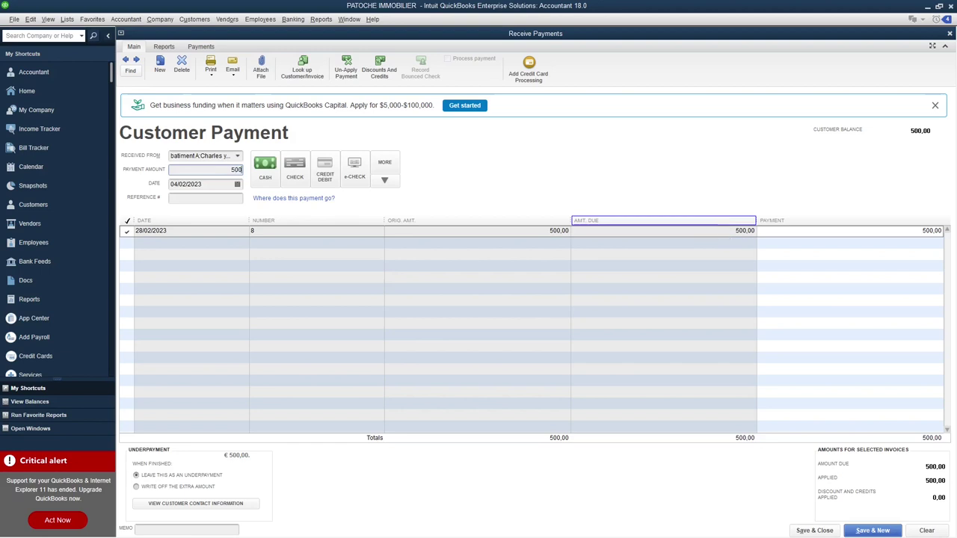
pyautogui.click(815, 530)
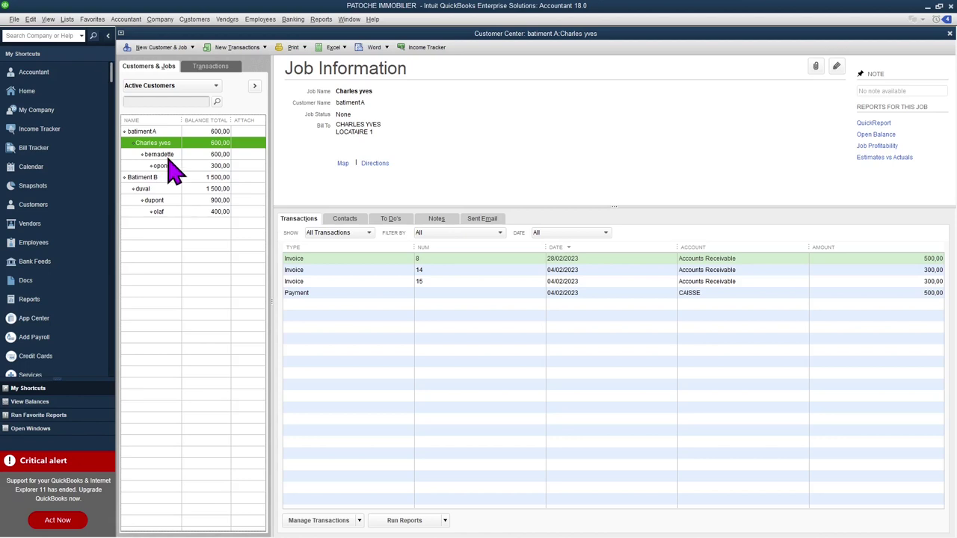
# - Open the Locataire 3 invoice from the tenant transaction list, delete it, and close the invoice form
pyautogui.click(314, 293)
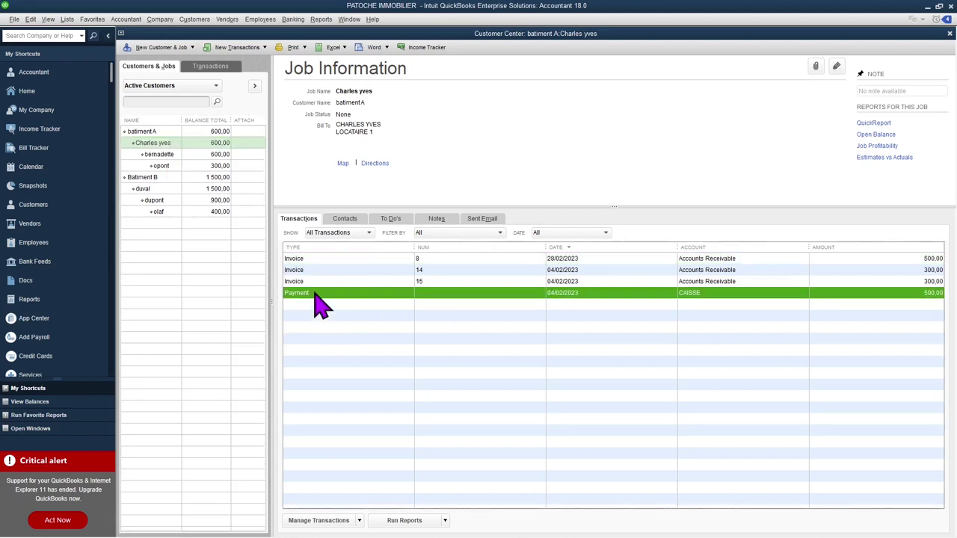
pyautogui.click(155, 147)
pyautogui.click(162, 154)
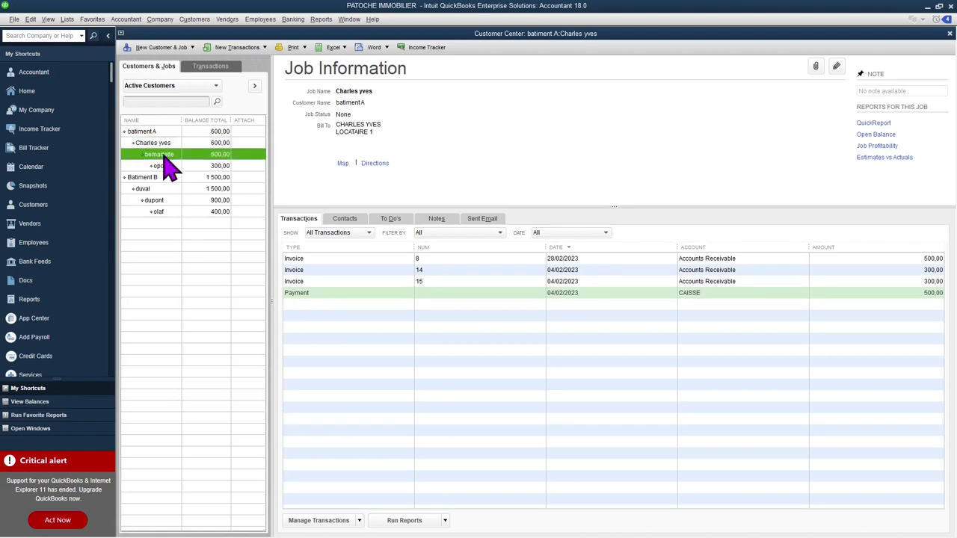
pyautogui.click(303, 271)
pyautogui.doubleClick(299, 270)
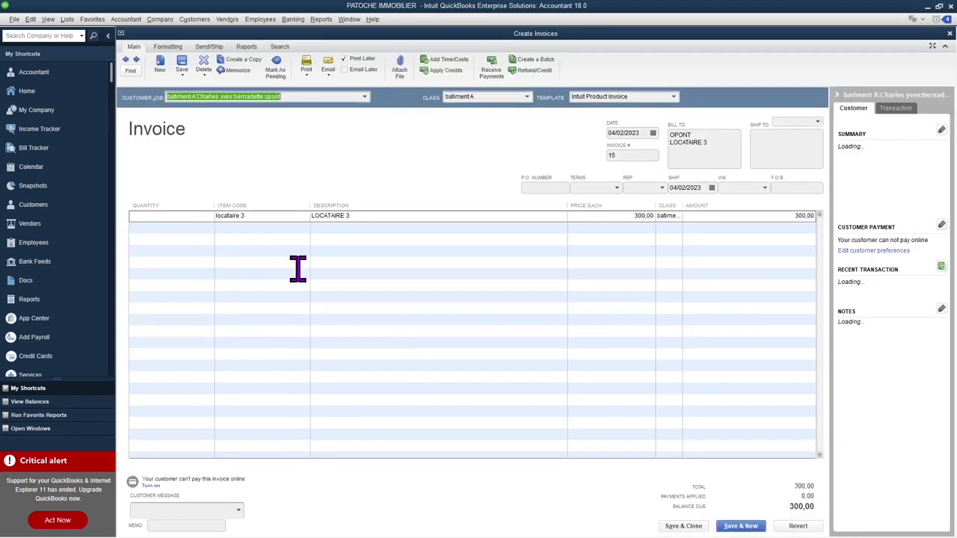
pyautogui.hotkey('alt', 'n')
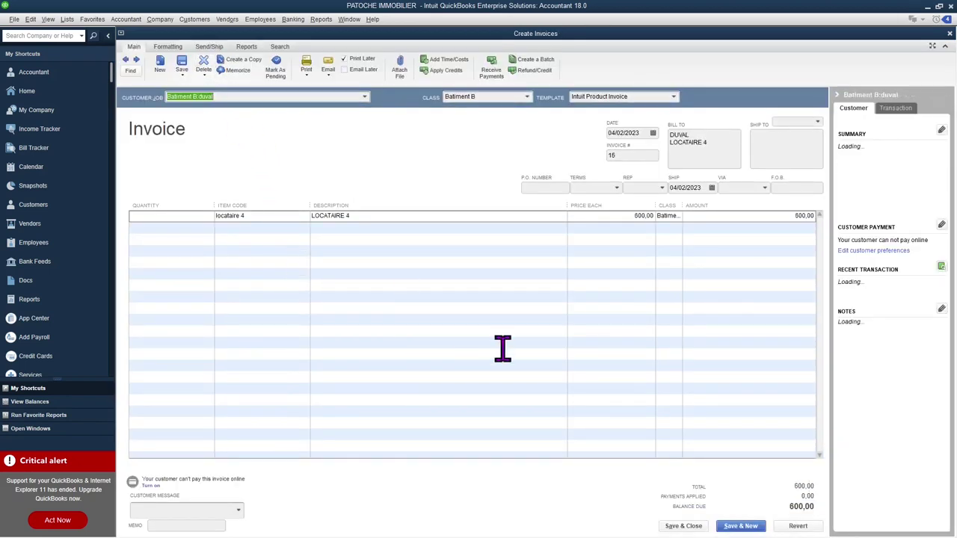
pyautogui.click(678, 527)
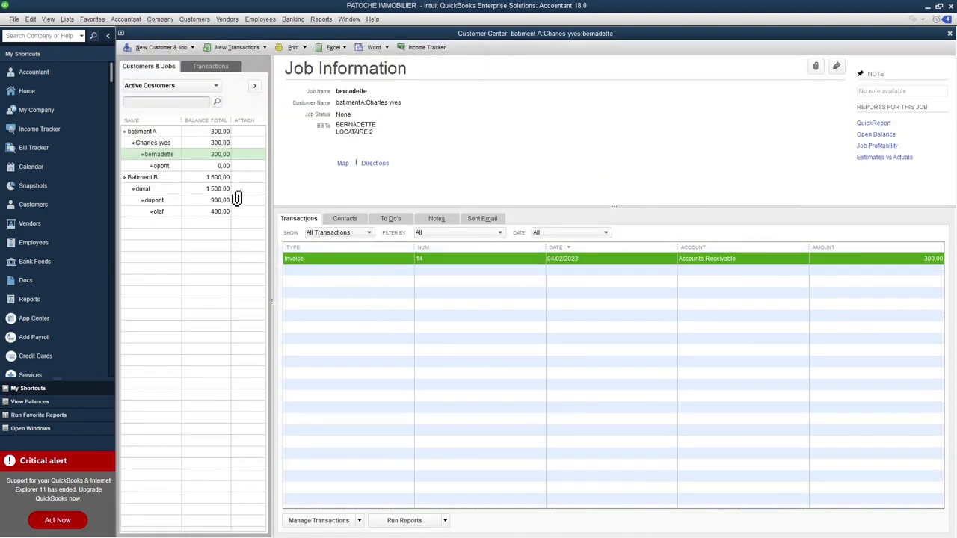
# - Receive a payment of 300 for the Locataire 2 tenant job, apply it to the open invoice, and save and close it
pyautogui.rightClick(169, 156)
pyautogui.click(211, 365)
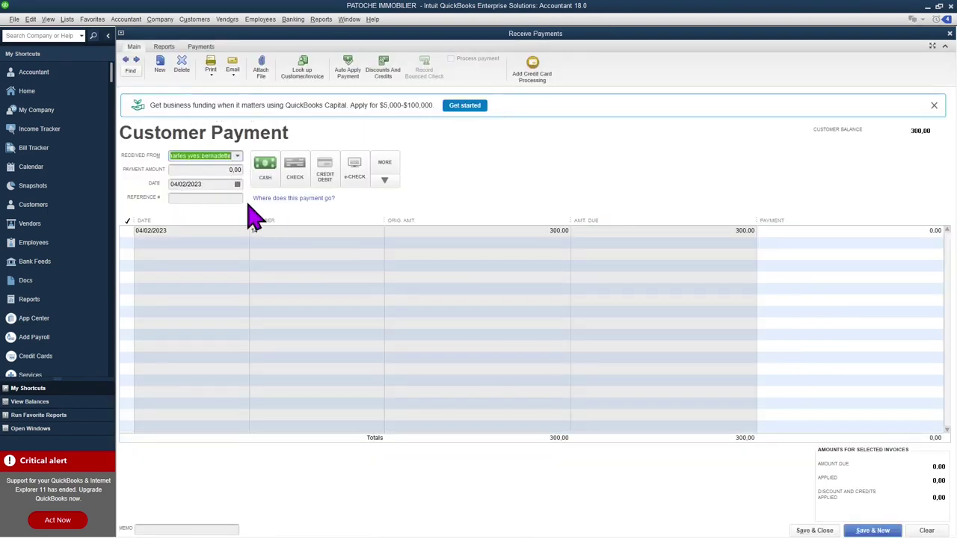
pyautogui.click(213, 170)
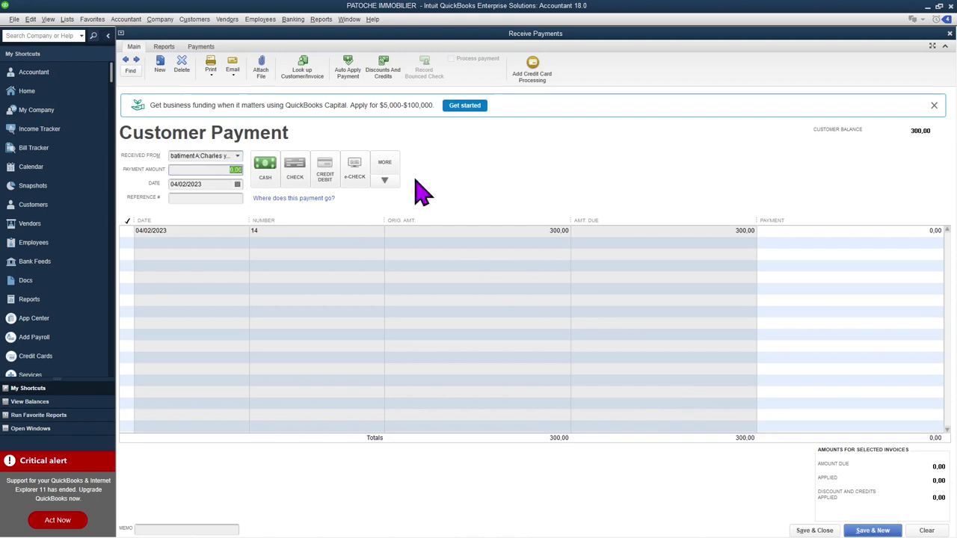
pyautogui.write('300')
pyautogui.click(192, 231)
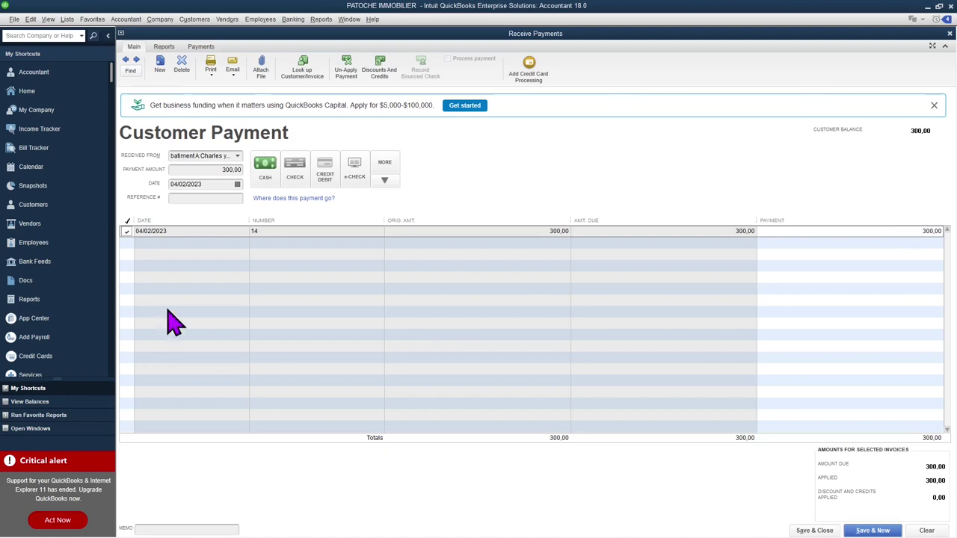
pyautogui.click(816, 530)
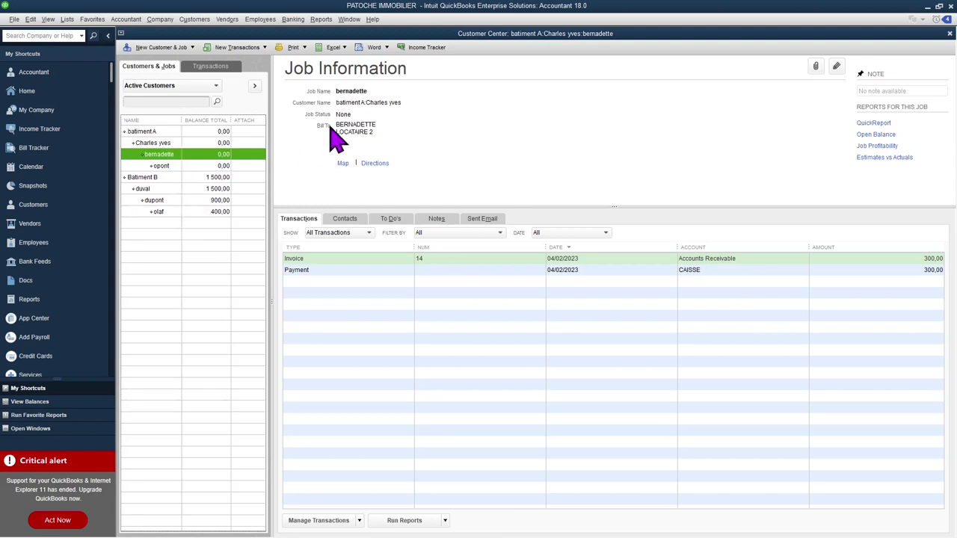
# - Start a payment for the Locataire 4 tenant job, enter an amount of 1 500, and try to save and close it
pyautogui.click(152, 190)
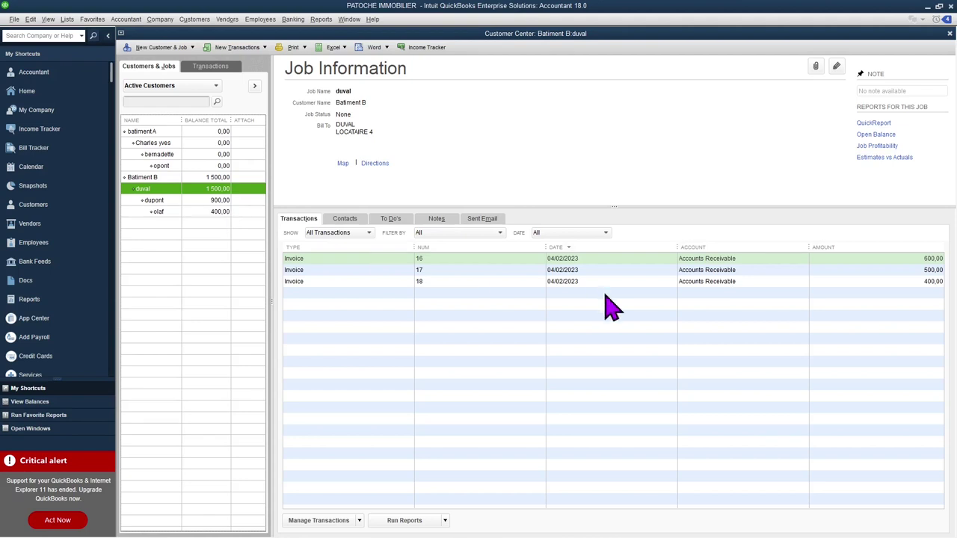
pyautogui.rightClick(143, 193)
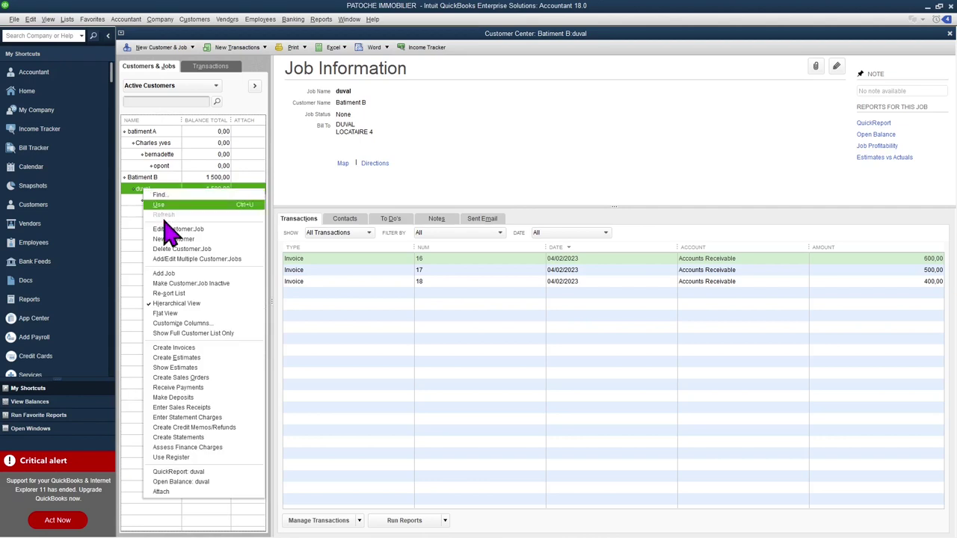
pyautogui.click(178, 389)
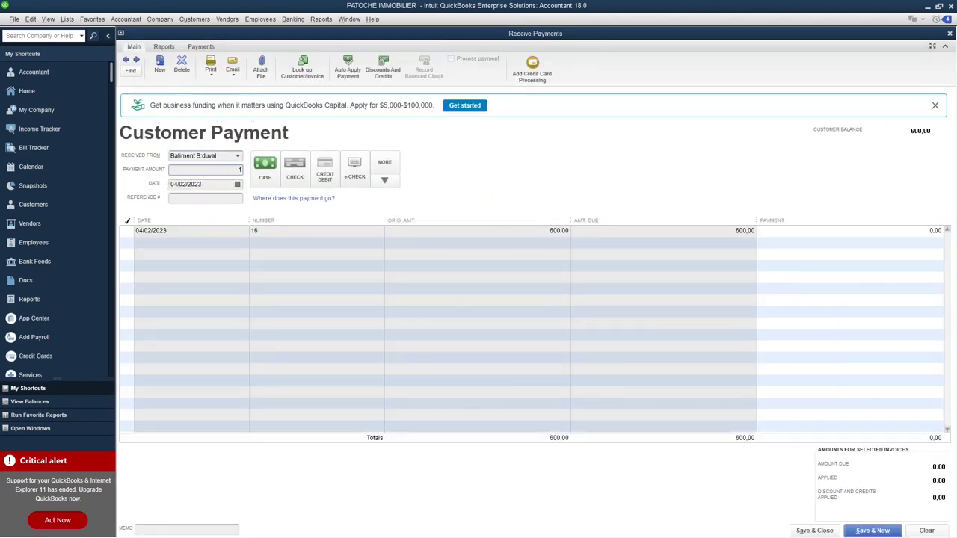
pyautogui.click(822, 529)
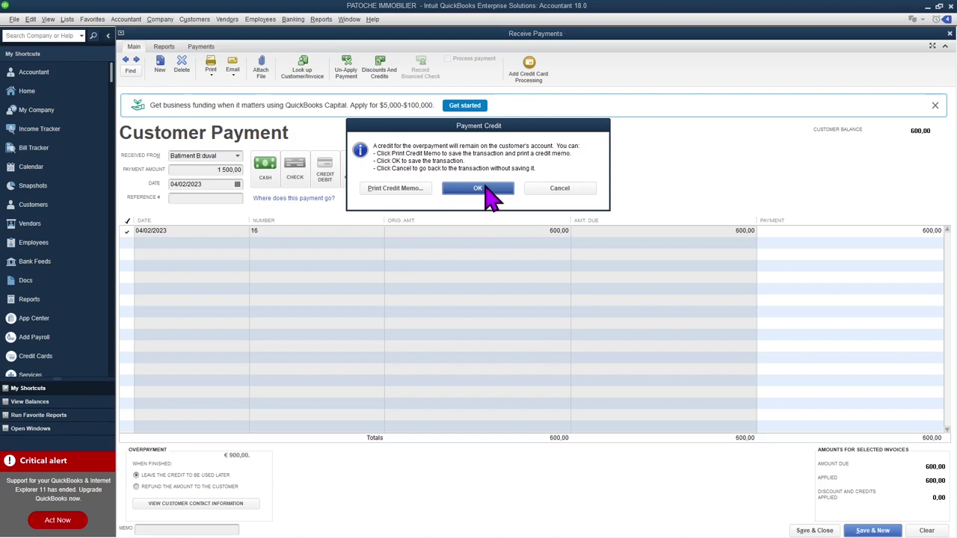
pyautogui.click(574, 190)
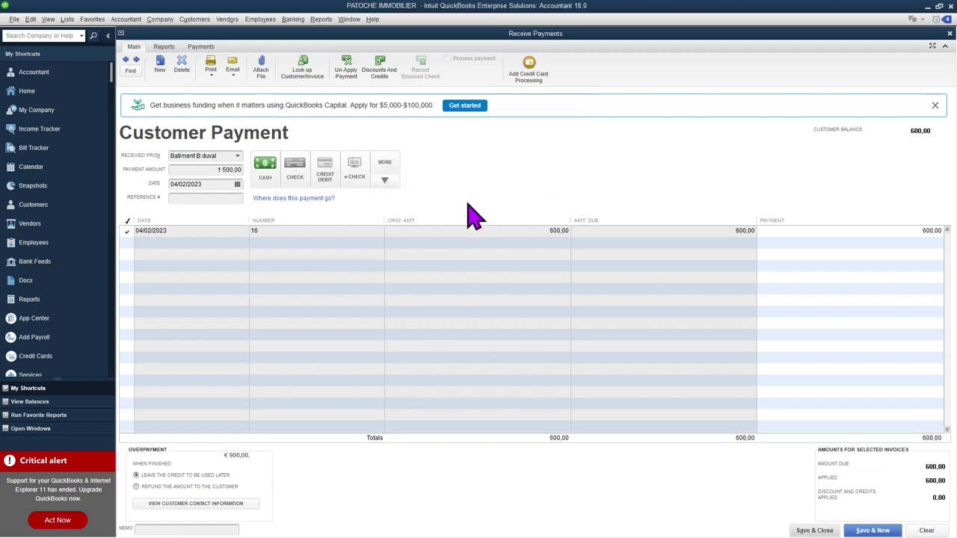
# - Correct the Locataire 4 payment amount to 600, and save and close the payment
pyautogui.click(214, 169)
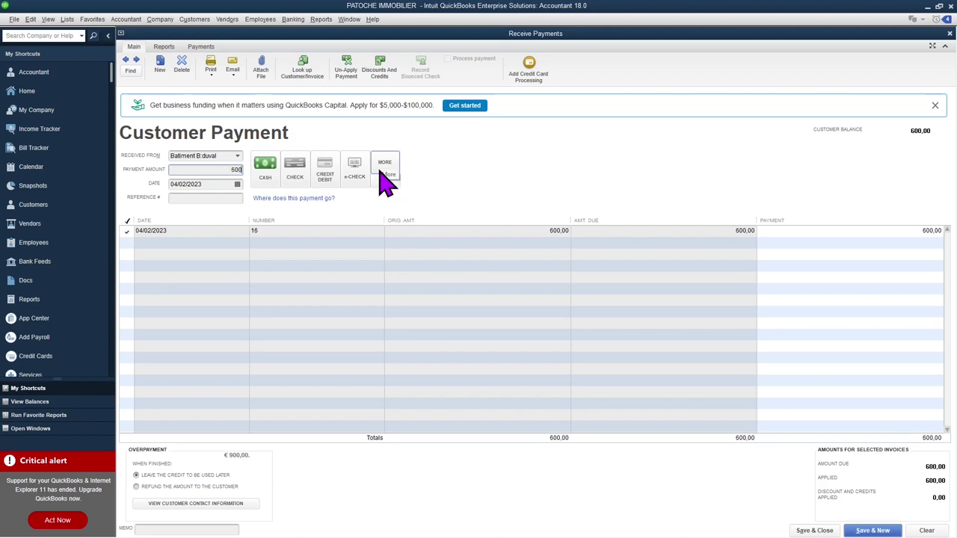
pyautogui.click(813, 530)
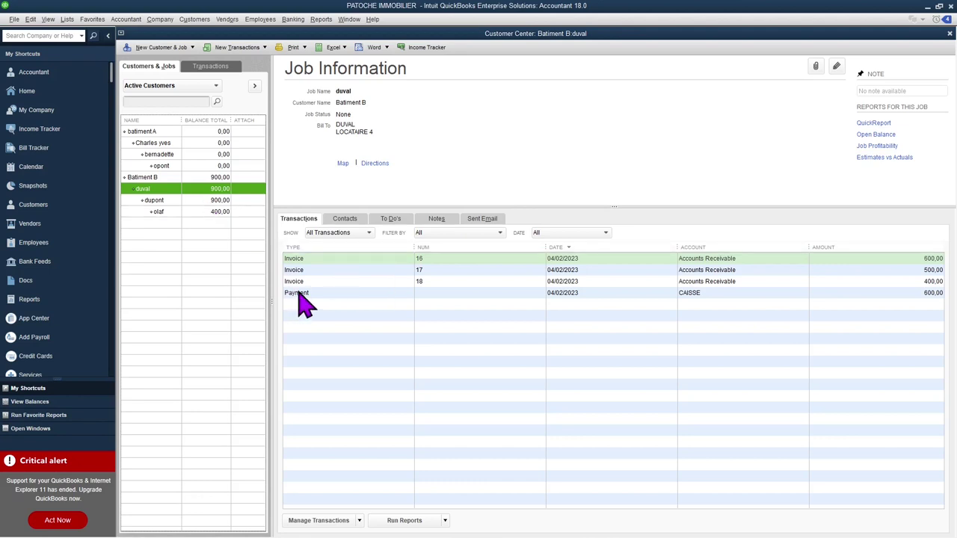
pyautogui.click(301, 293)
# - Open the 400 invoice from the Locataire 5 job's transaction list, delete it, and close the invoice form
pyautogui.click(178, 199)
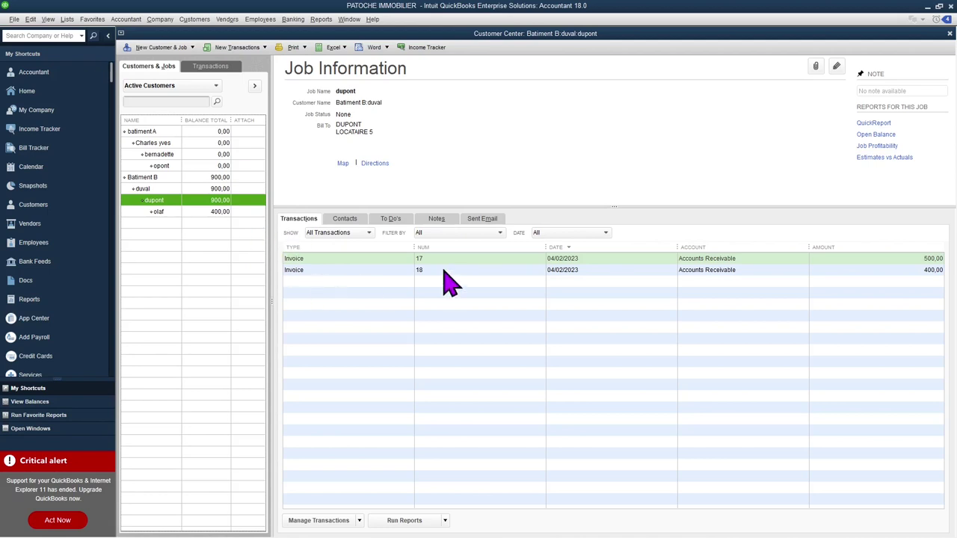
pyautogui.click(308, 271)
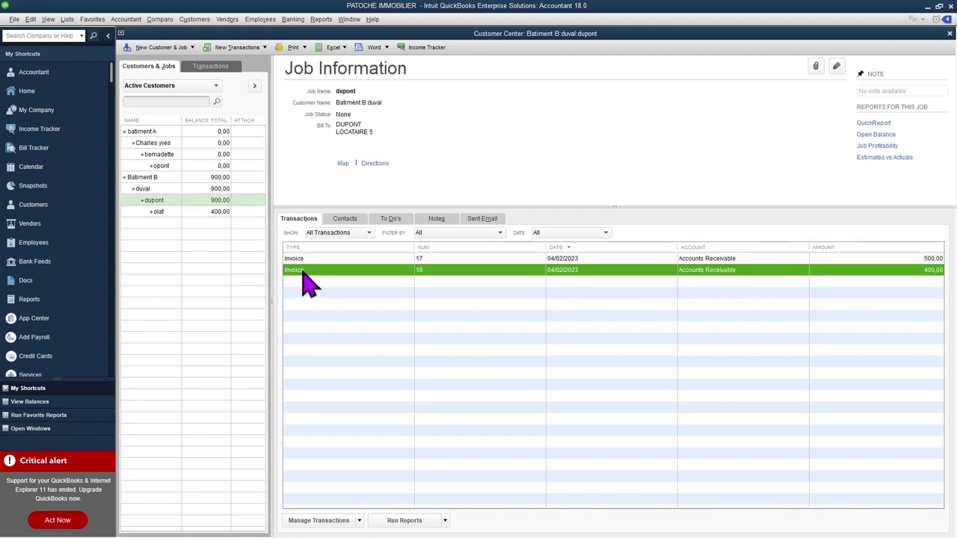
pyautogui.rightClick(302, 272)
pyautogui.click(294, 275)
pyautogui.doubleClick(293, 273)
pyautogui.click(204, 63)
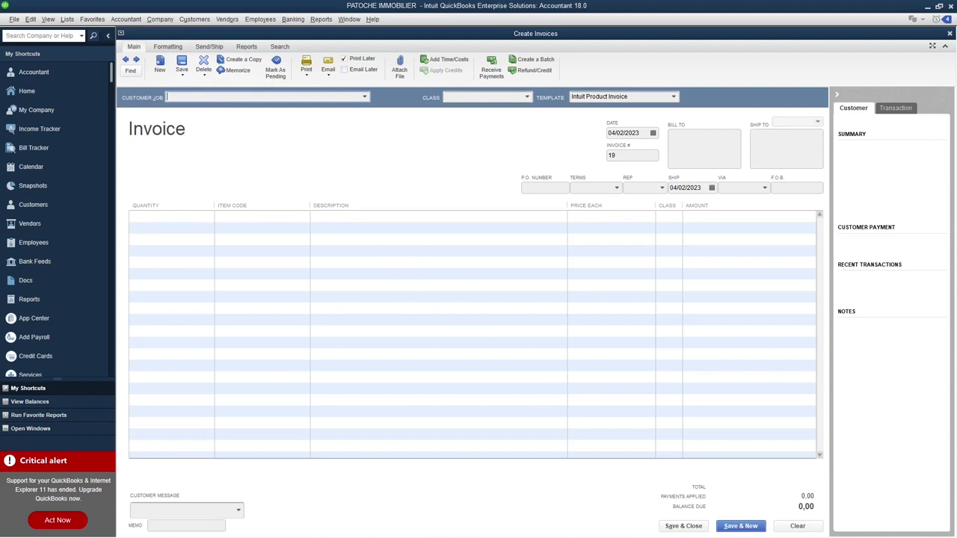
pyautogui.click(682, 526)
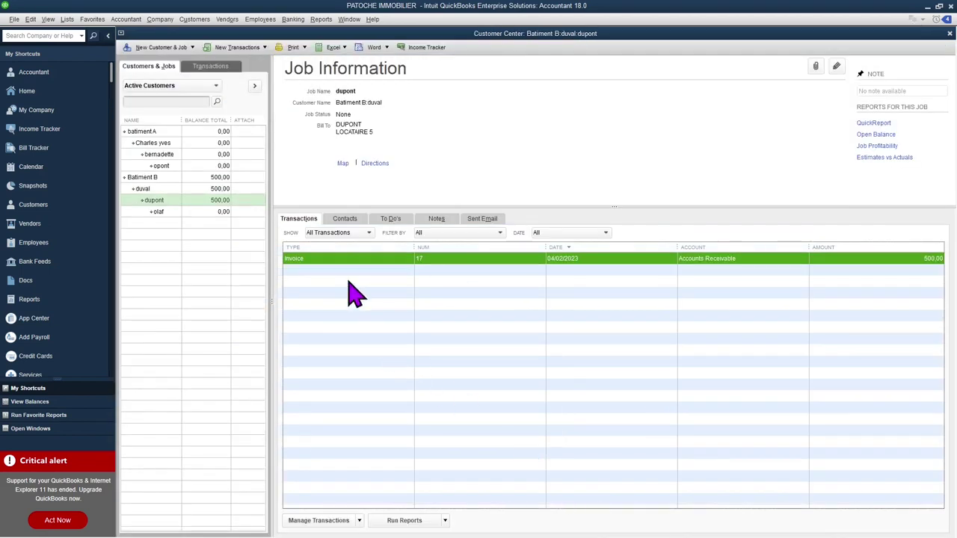
# - Receive a payment of 500 for the Locataire 5 tenant job, and save and close it
pyautogui.rightClick(154, 200)
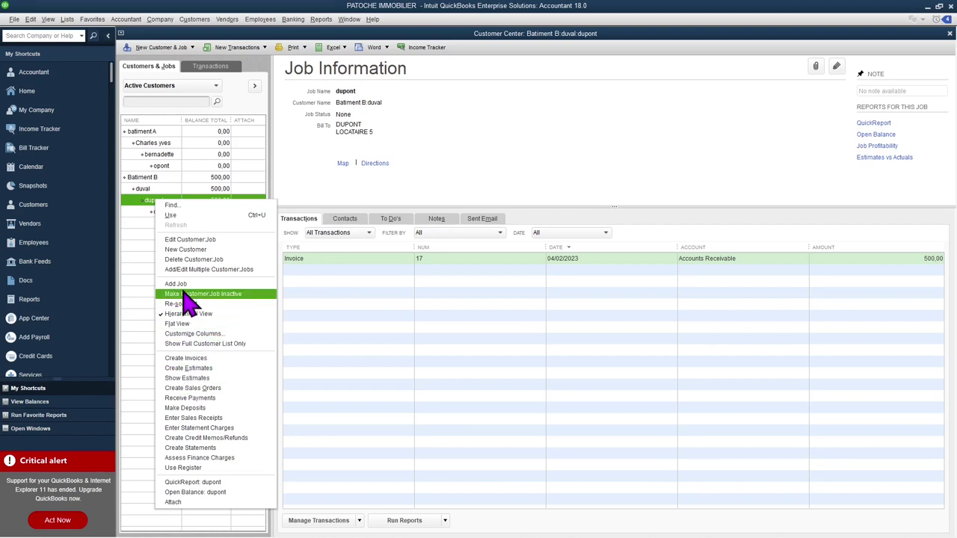
pyautogui.click(187, 397)
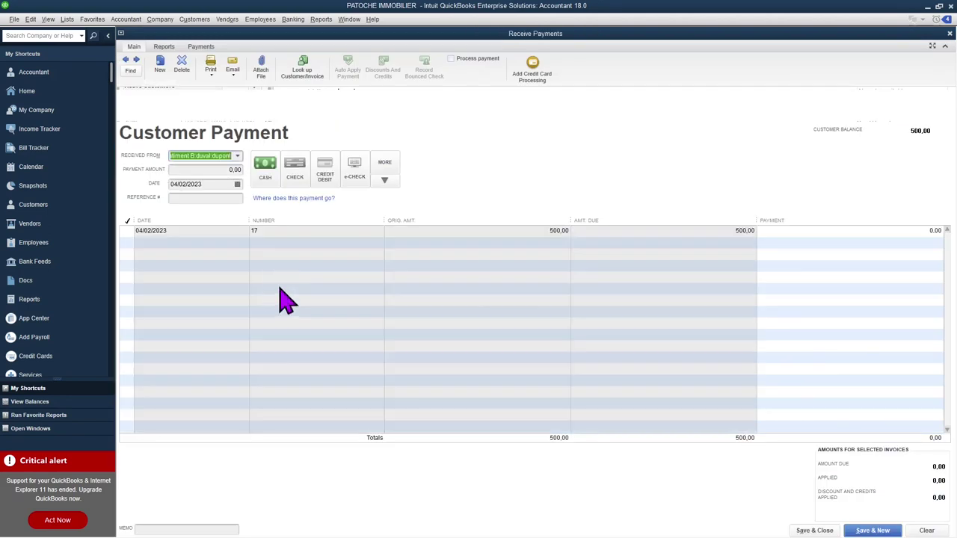
pyautogui.press('Tab')
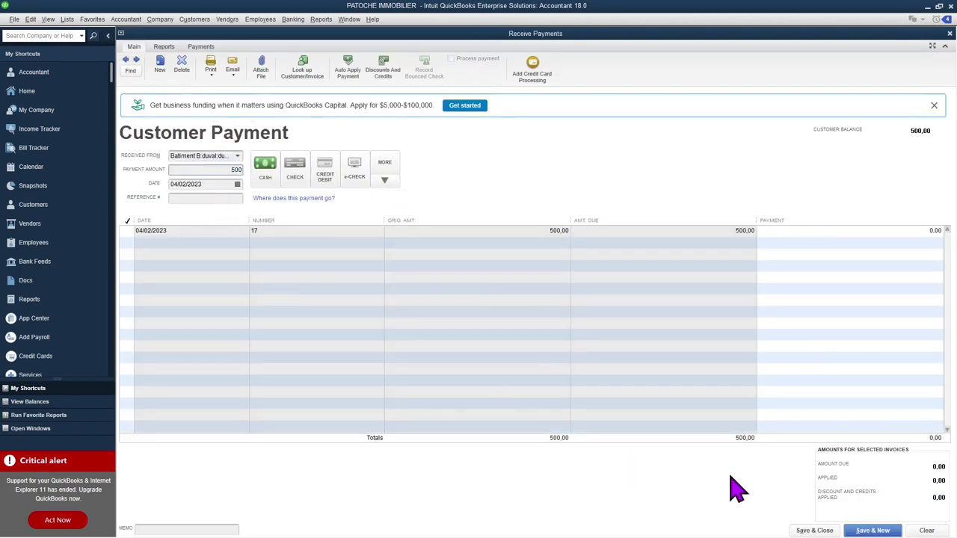
pyautogui.click(813, 530)
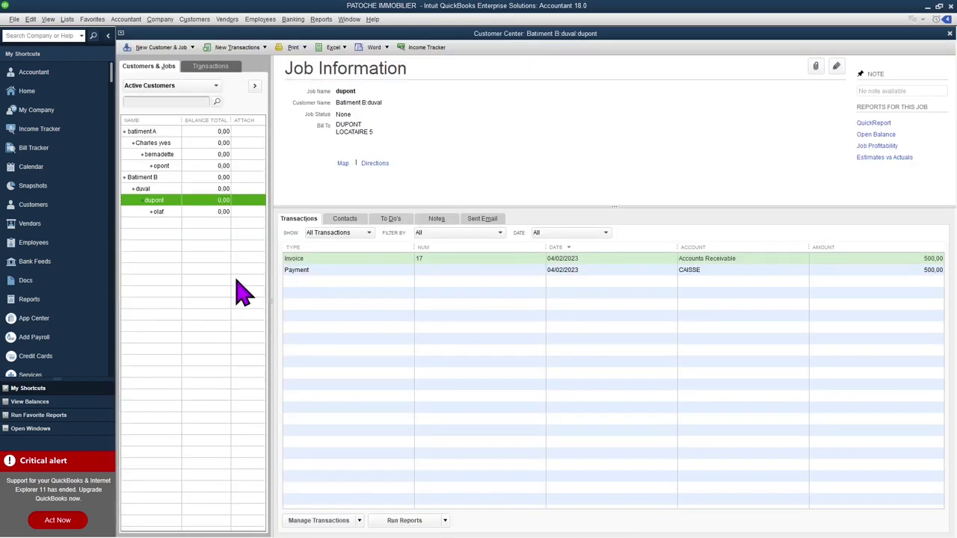
# - Create an invoice for the Locataire 6 tenant job with the item locataire 6, and try to save it without a class
pyautogui.click(160, 212)
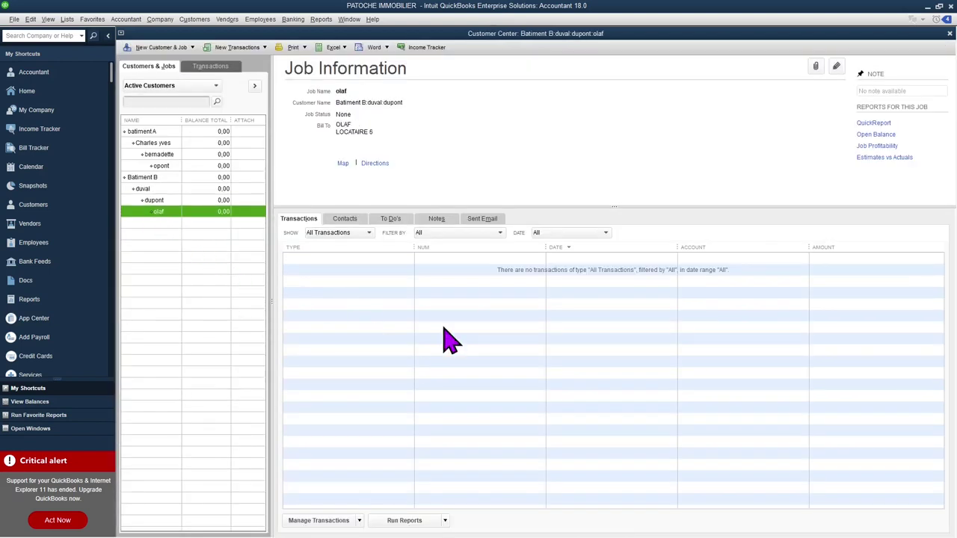
pyautogui.rightClick(159, 212)
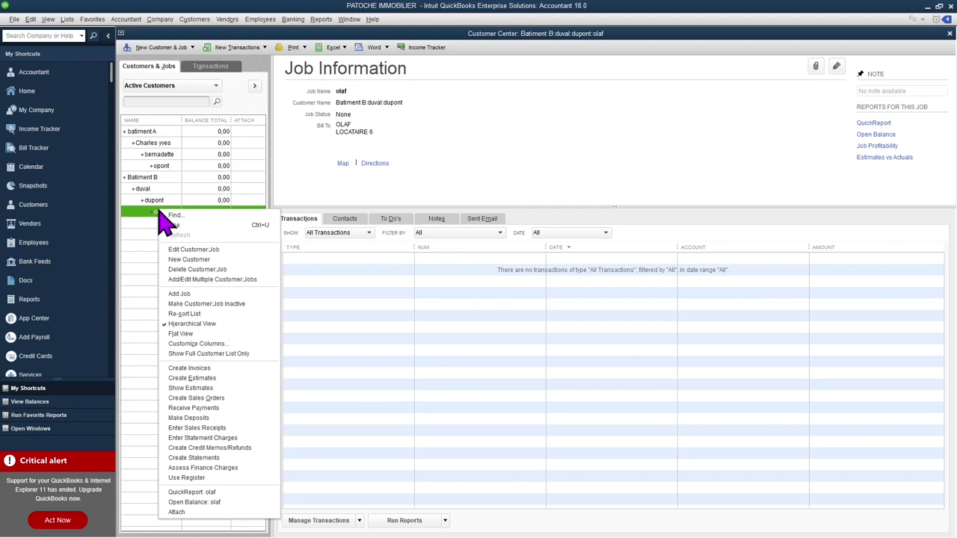
pyautogui.click(196, 368)
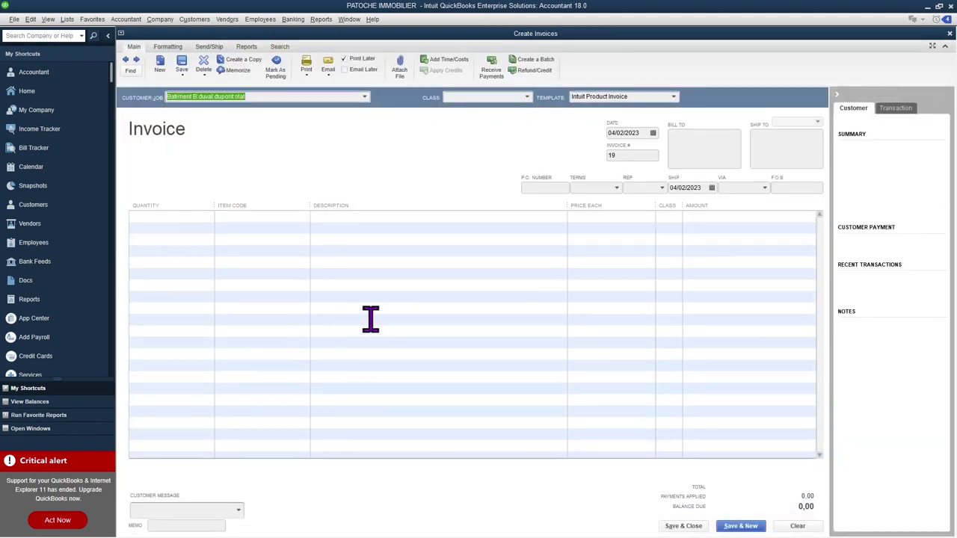
pyautogui.click(288, 218)
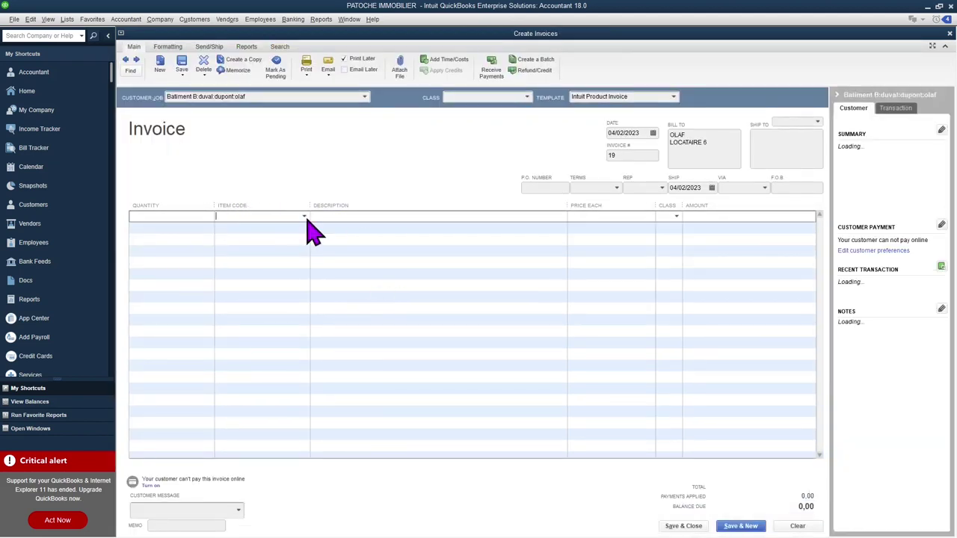
pyautogui.click(305, 217)
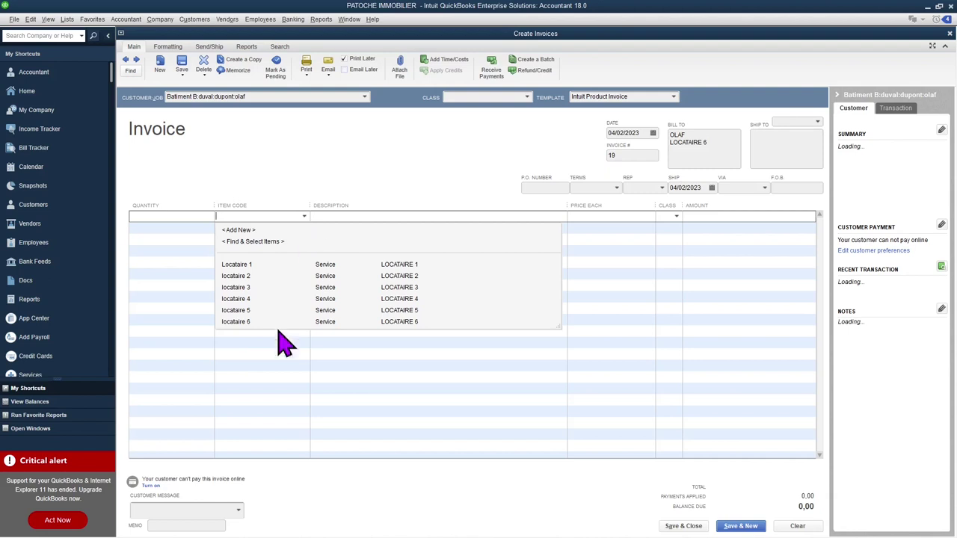
pyautogui.click(241, 322)
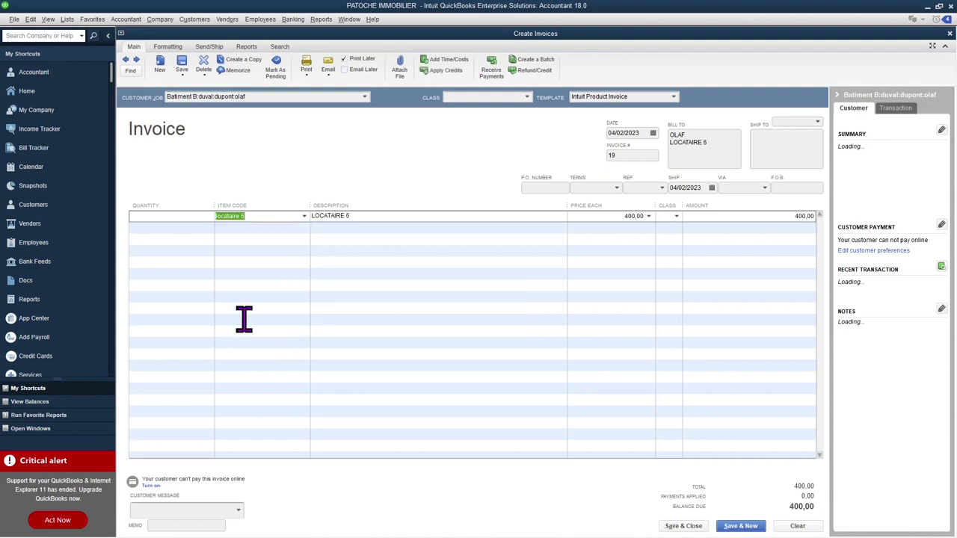
pyautogui.click(682, 526)
pyautogui.click(523, 183)
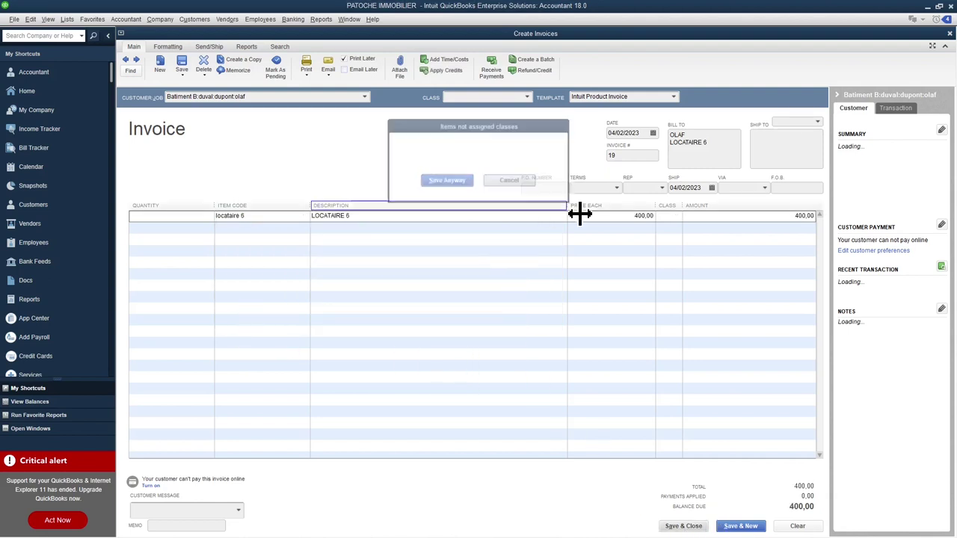
# - Assign the class Batiment B to both the line item and the whole Locataire 6 invoice, and save and close it
pyautogui.click(669, 216)
pyautogui.click(676, 216)
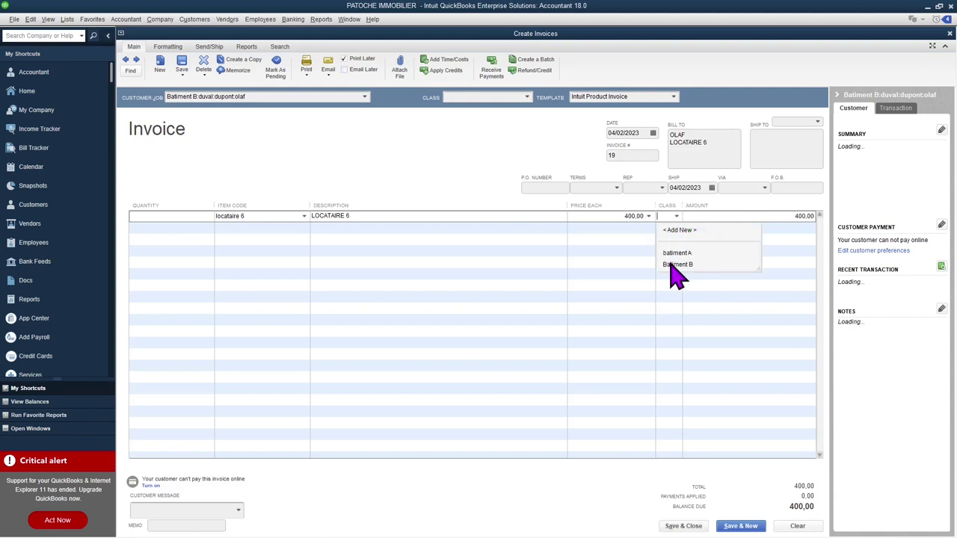
pyautogui.click(677, 265)
pyautogui.click(527, 97)
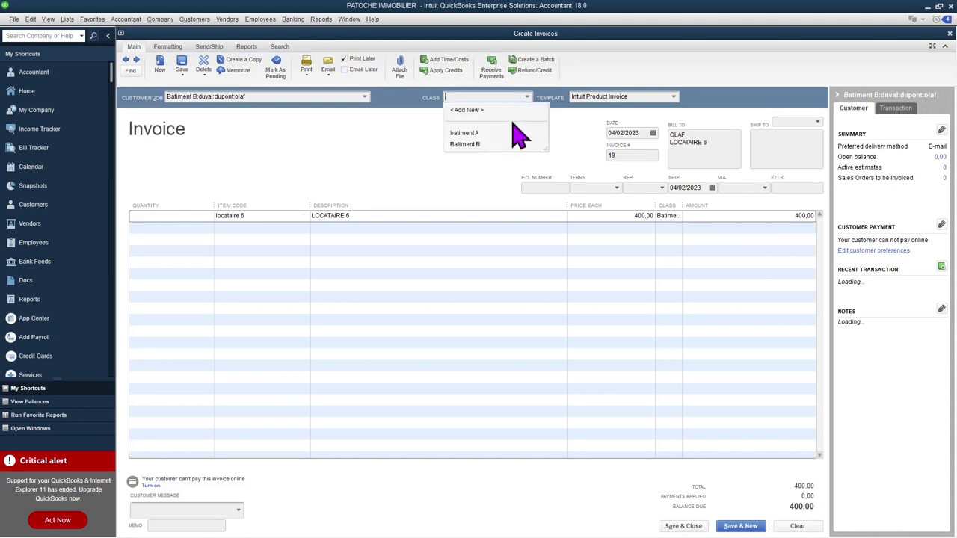
pyautogui.click(469, 146)
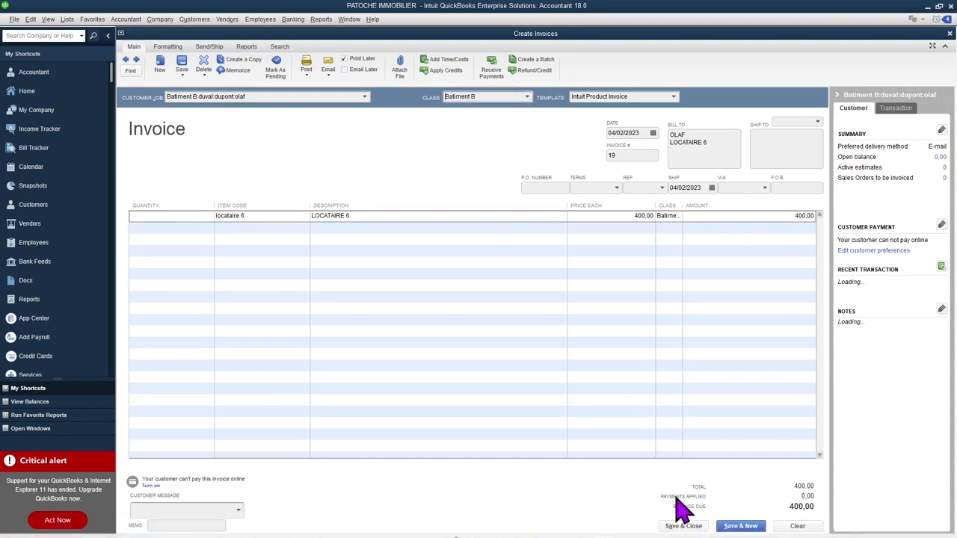
pyautogui.click(683, 526)
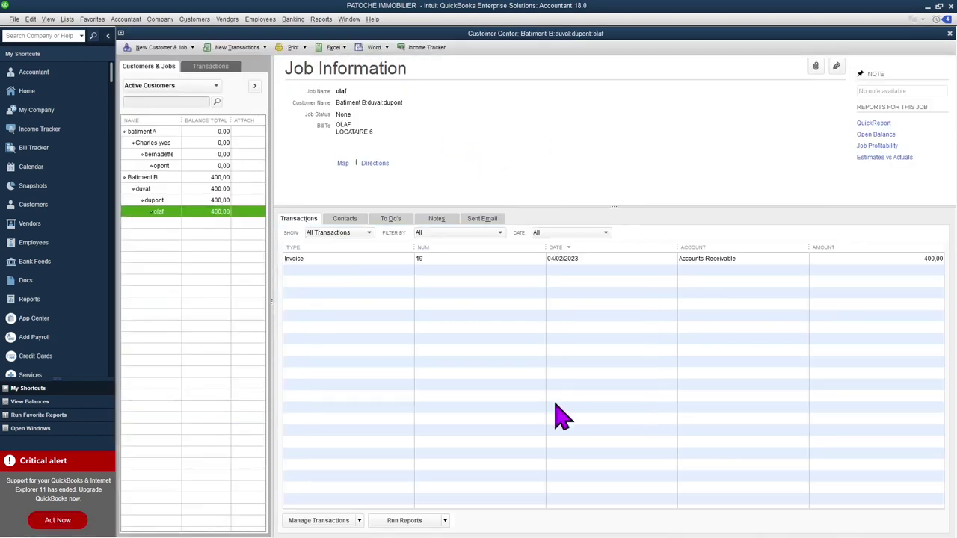
# - Receive a payment of 400 for the Locataire 6 tenant job, and save and close it
pyautogui.rightClick(158, 213)
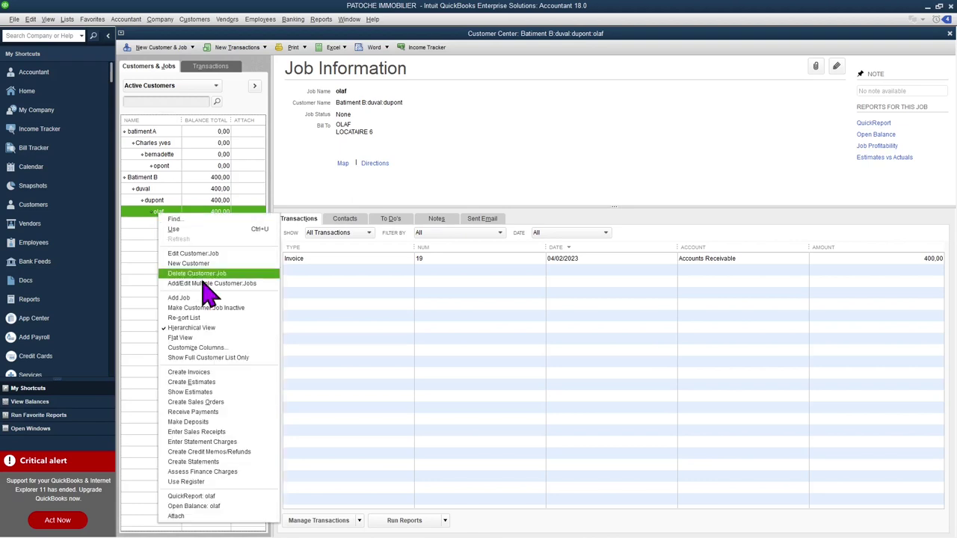
pyautogui.click(195, 412)
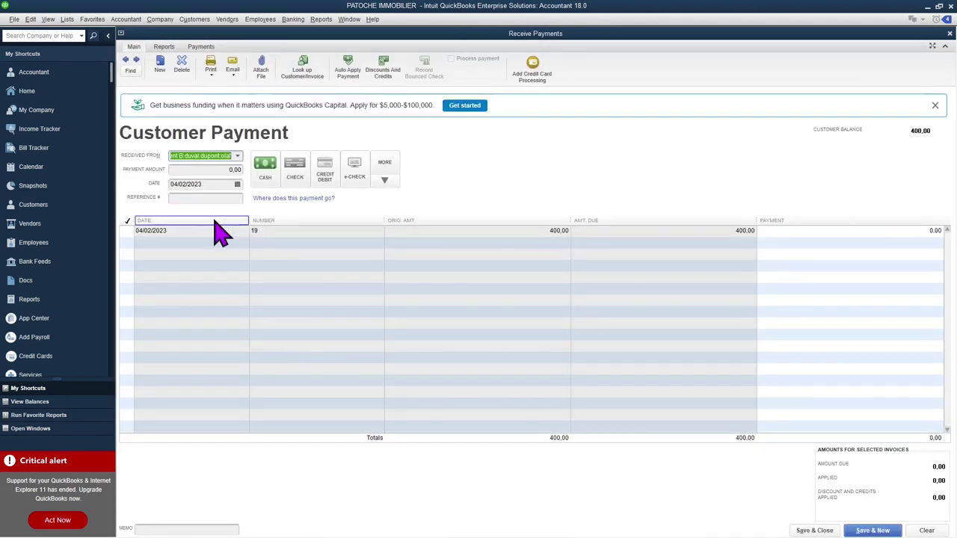
pyautogui.click(219, 171)
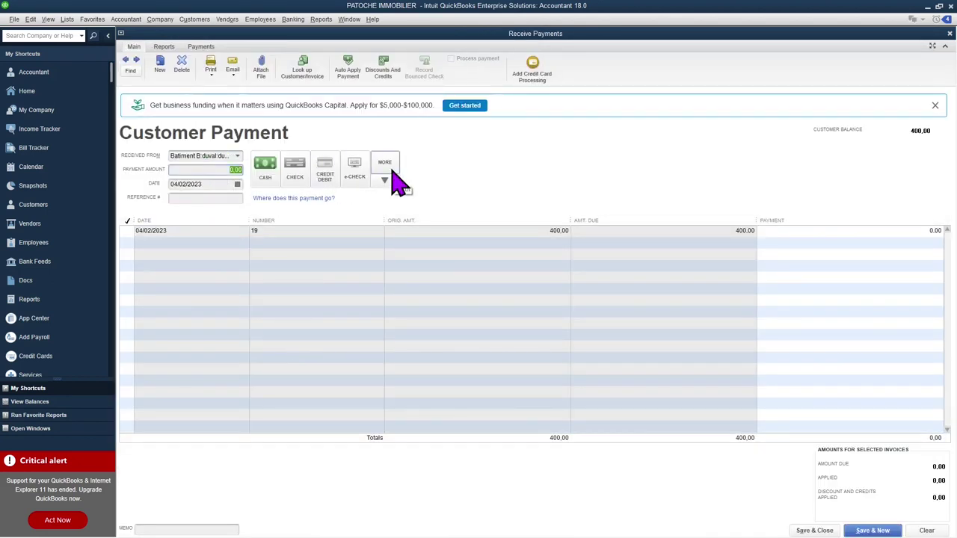
pyautogui.write('400,')
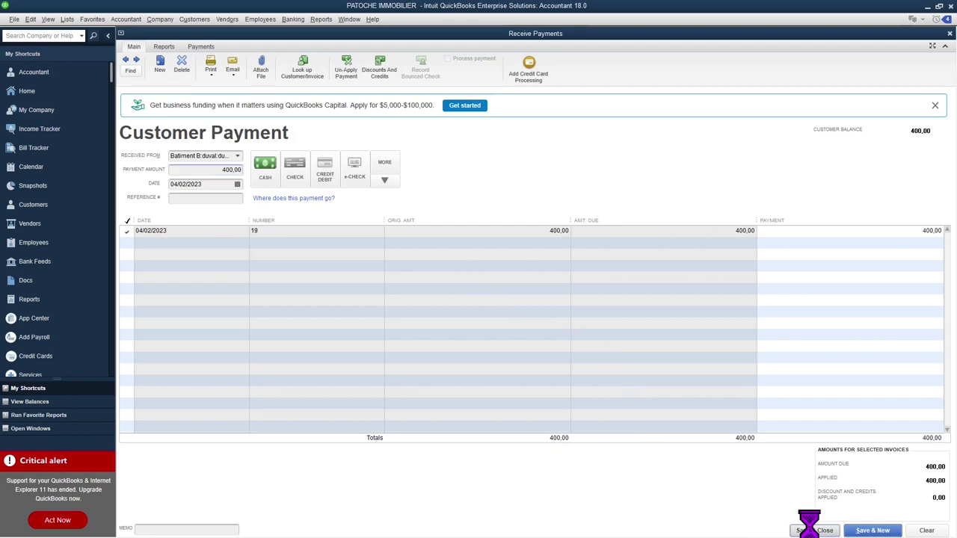
pyautogui.click(813, 529)
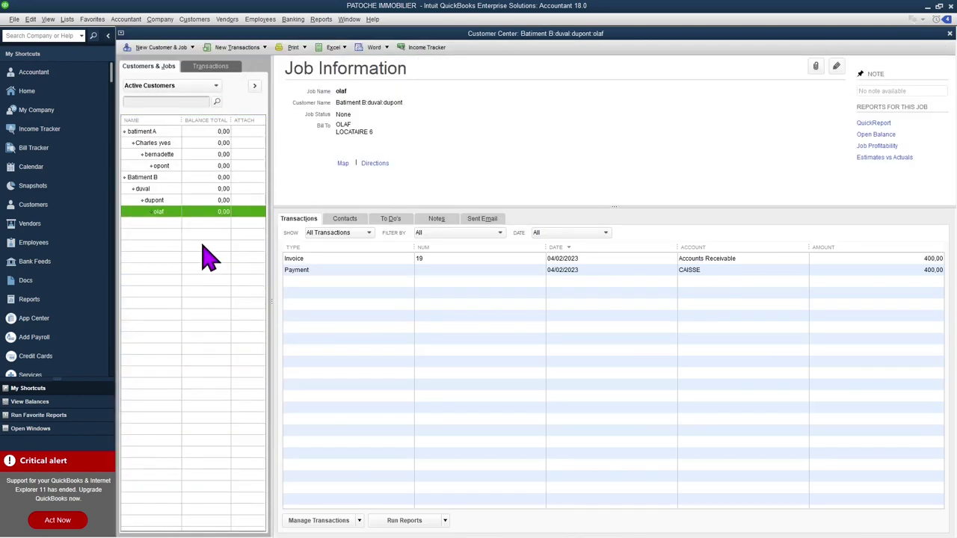
# - Review the transactions of the Locataire 5 and Locataire 4 jobs, and view and close the Locataire 4 invoice
pyautogui.click(161, 200)
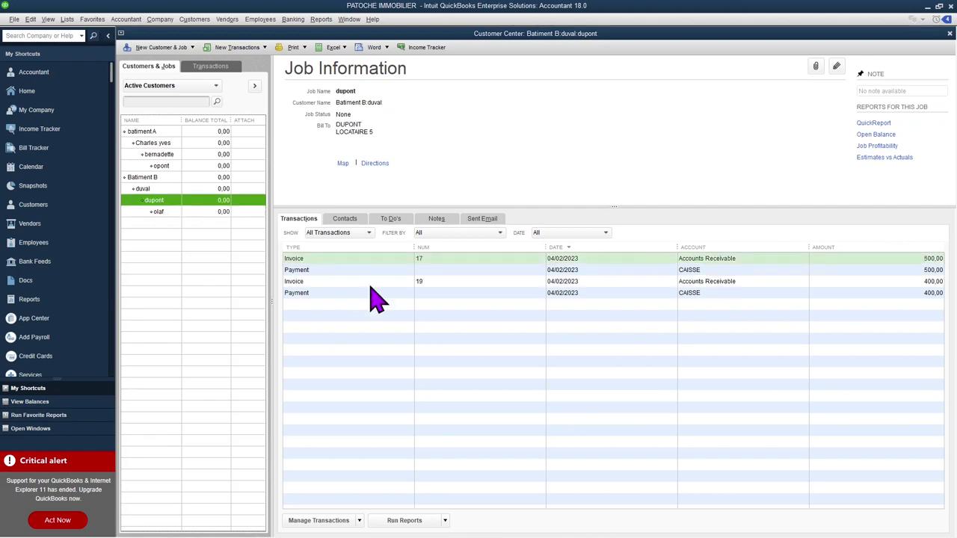
pyautogui.click(144, 188)
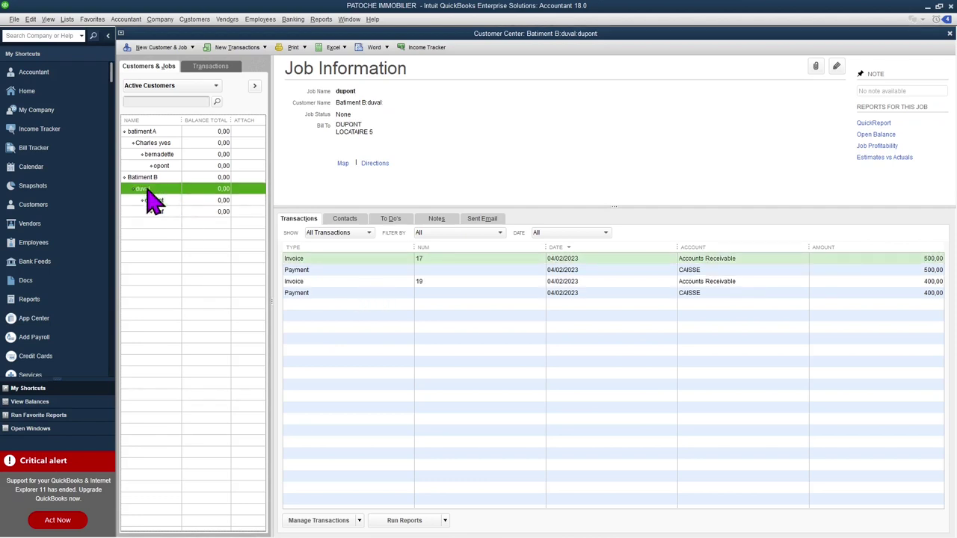
pyautogui.doubleClick(295, 259)
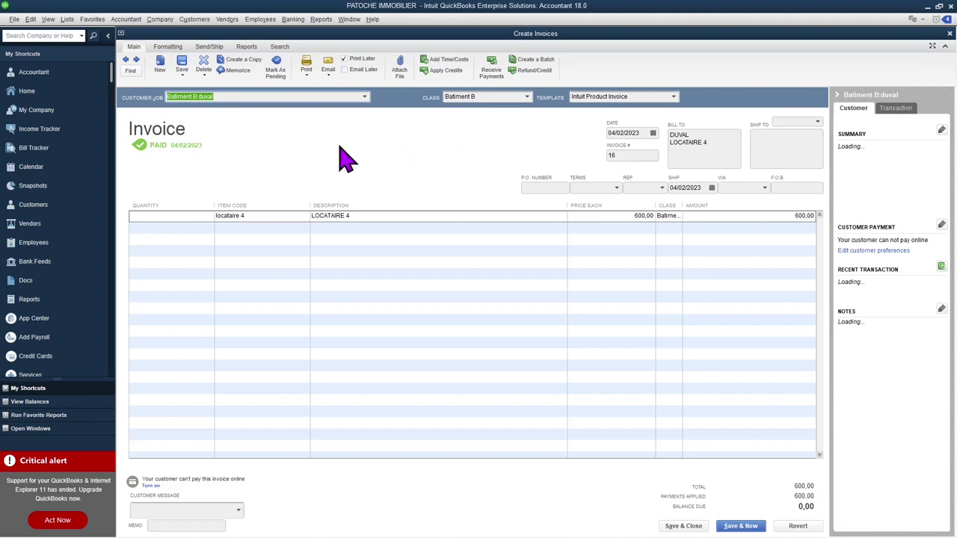
pyautogui.click(681, 525)
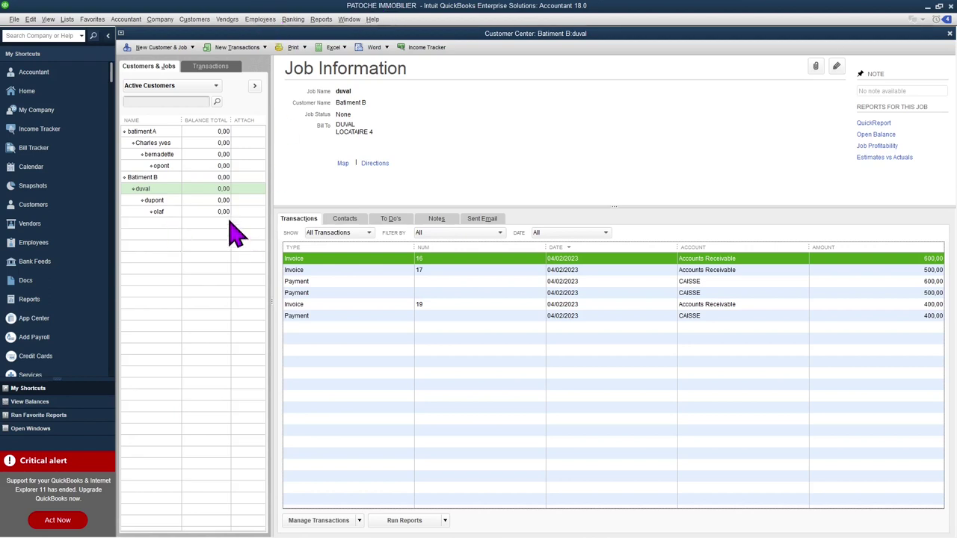
# - Review the Locataire 1 job's transactions, and view and close its invoice dated 28/02/2023
pyautogui.click(157, 143)
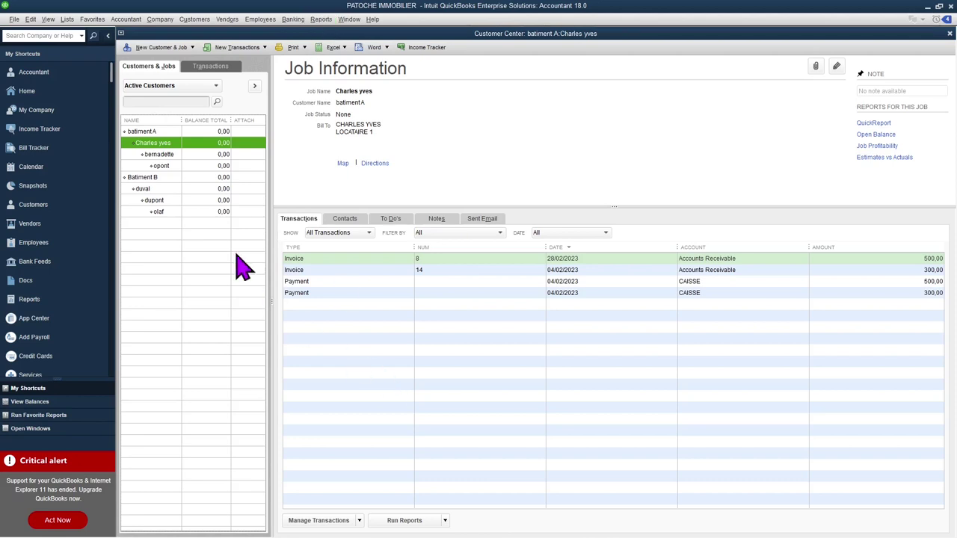
pyautogui.doubleClick(304, 258)
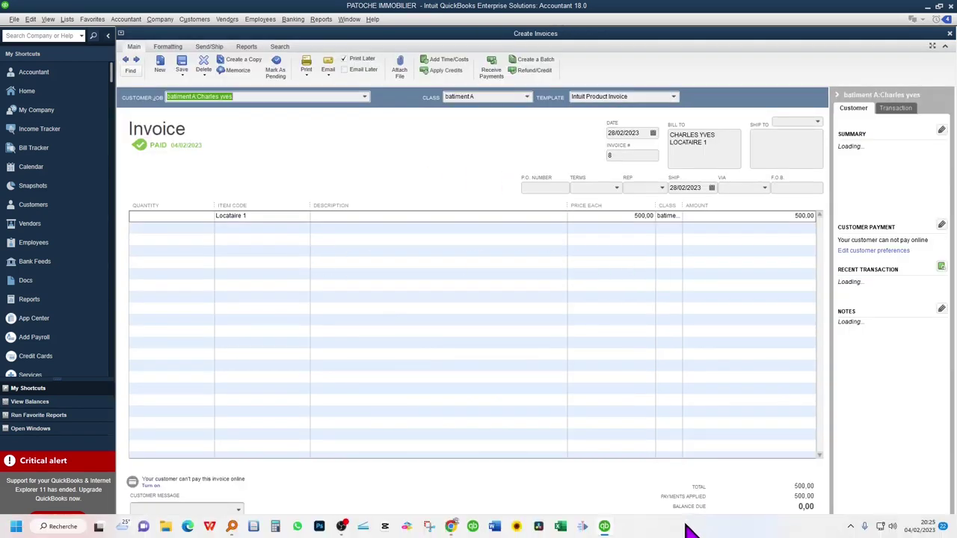
pyautogui.click(673, 525)
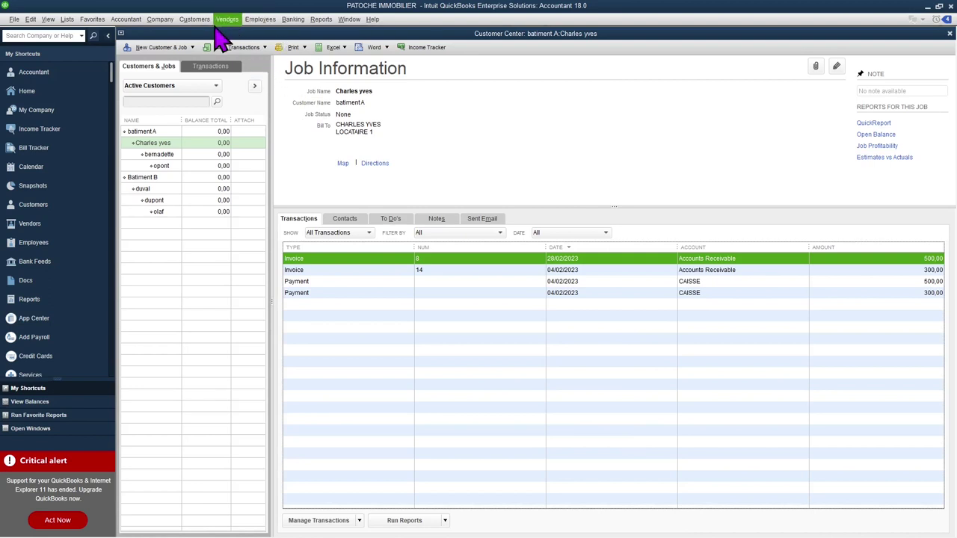
# - Create a credit memo for the Locataire 1 tenant job with the item Locataire 1 and quantity 2, and try to save it without a class
pyautogui.click(196, 20)
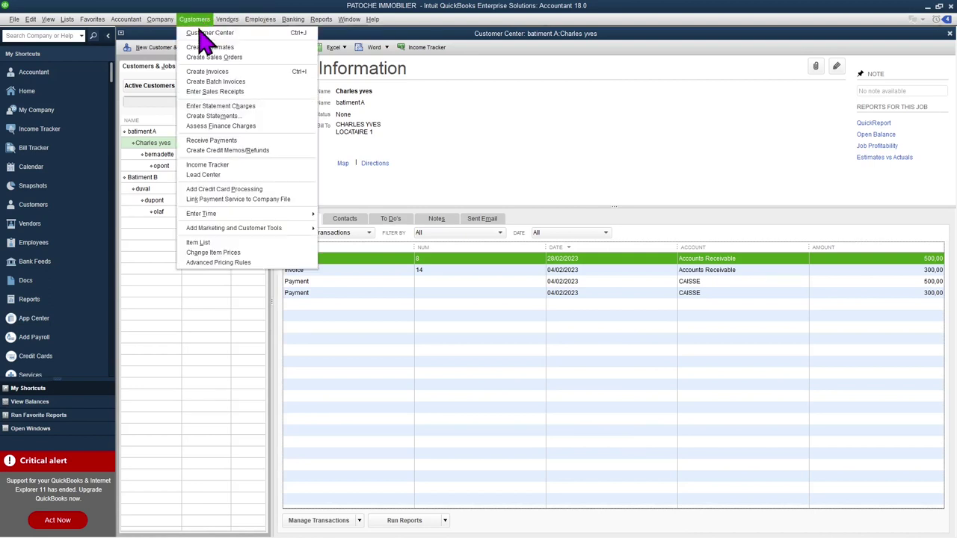
pyautogui.click(224, 150)
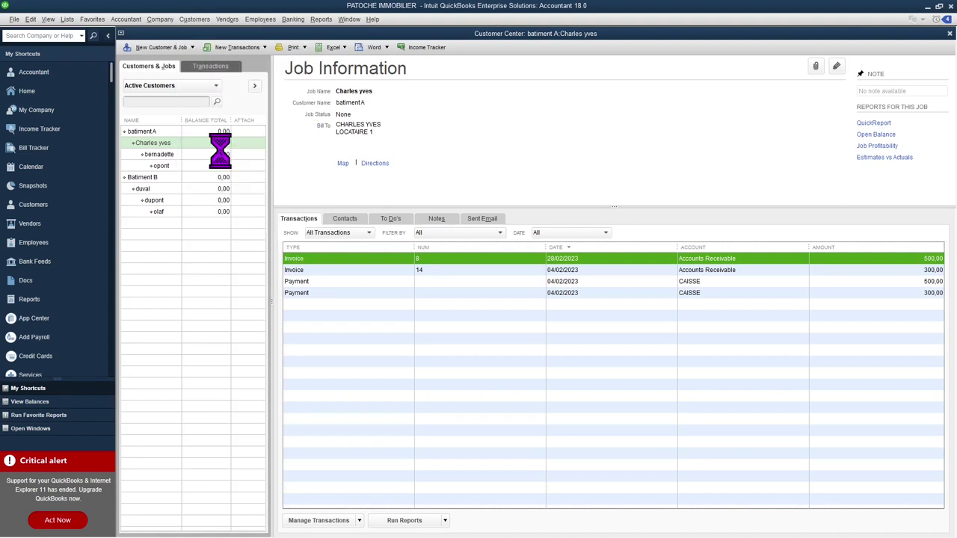
pyautogui.click(183, 218)
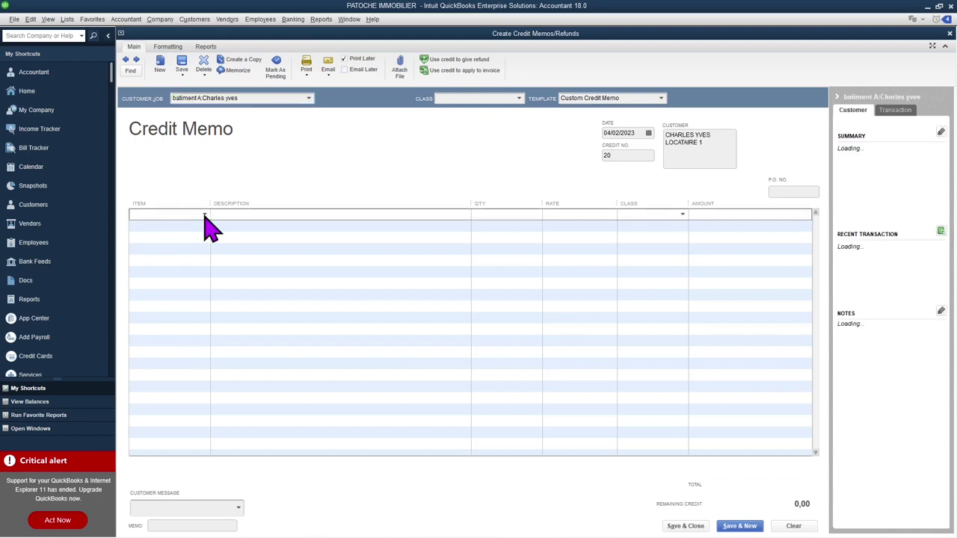
pyautogui.click(204, 214)
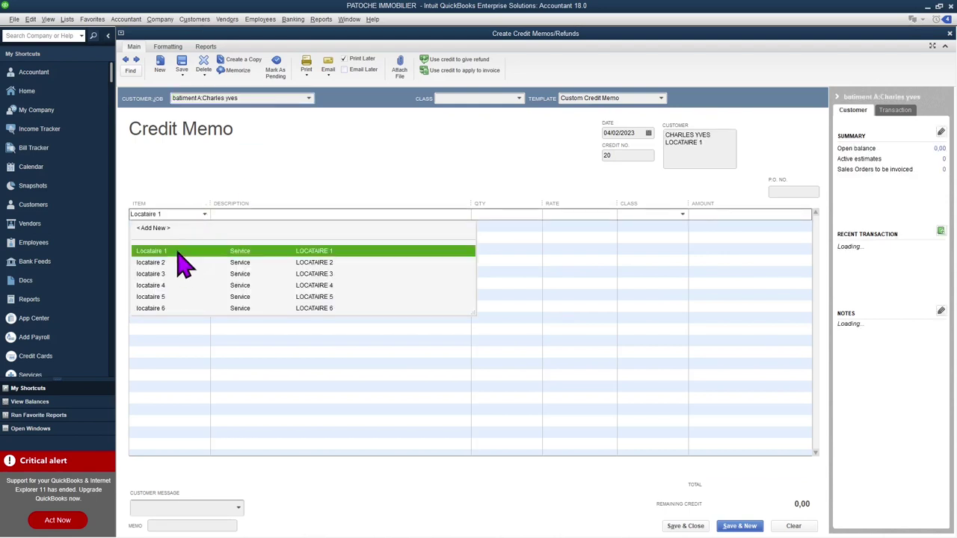
pyautogui.click(178, 251)
pyautogui.click(531, 217)
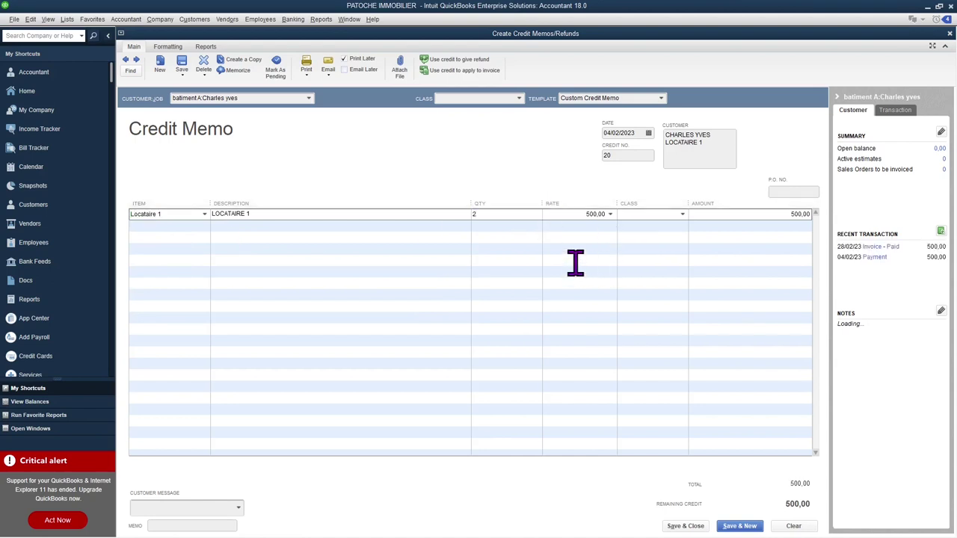
pyautogui.click(572, 262)
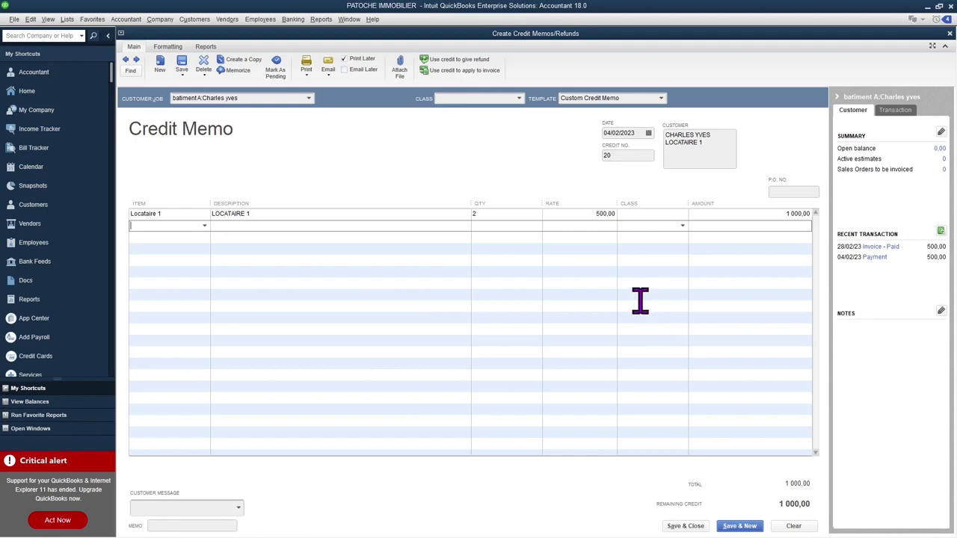
pyautogui.moveTo(695, 530)
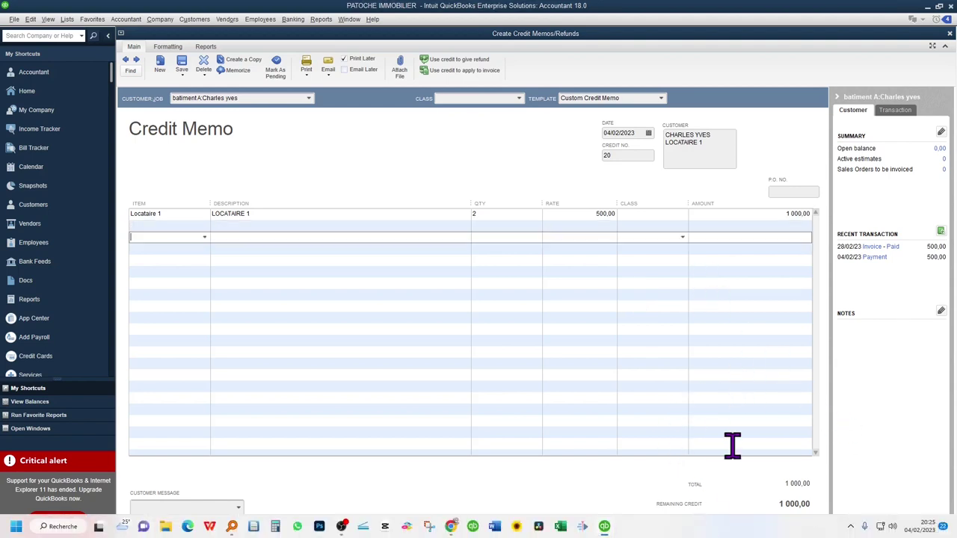
pyautogui.click(741, 381)
pyautogui.click(687, 527)
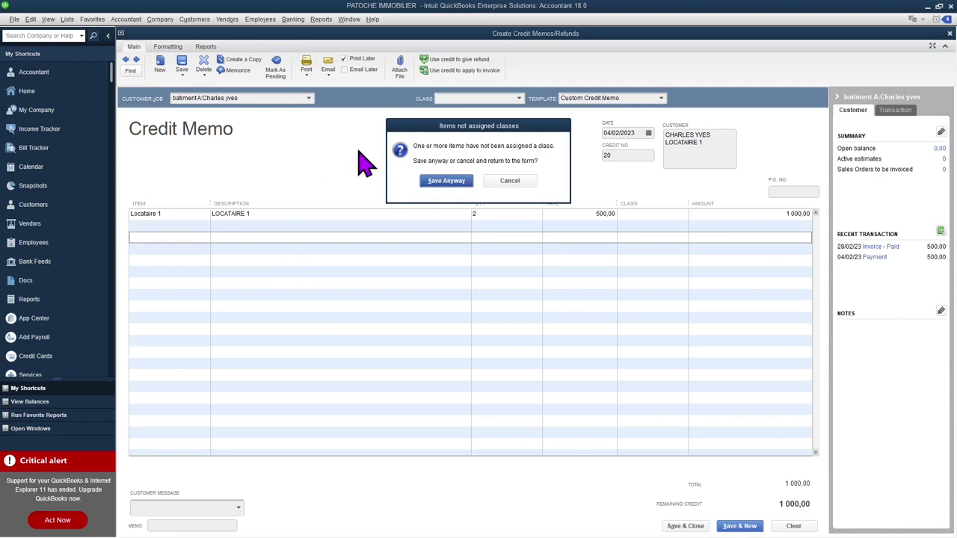
pyautogui.click(509, 180)
# - Assign the class batiment A to both the line item and the whole Locataire 1 credit memo
pyautogui.click(634, 214)
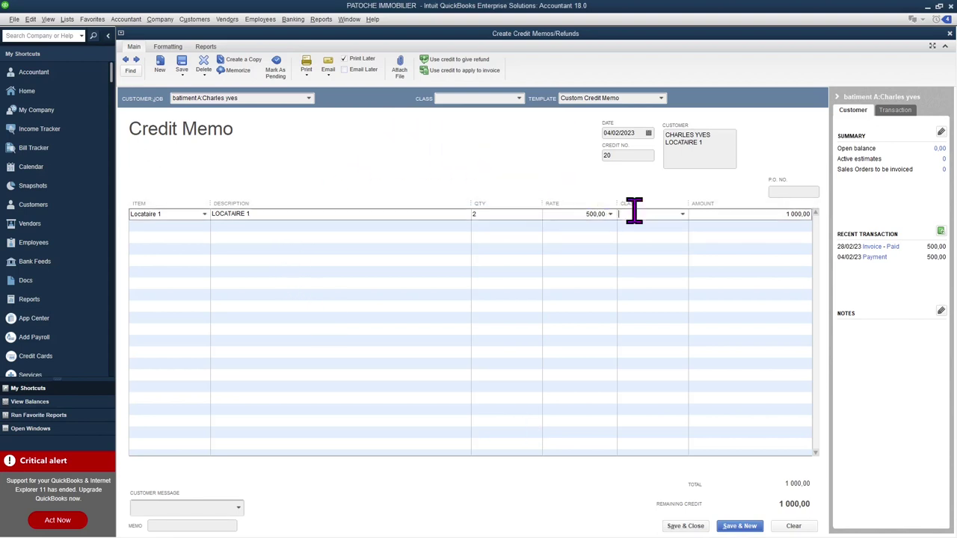
pyautogui.click(682, 213)
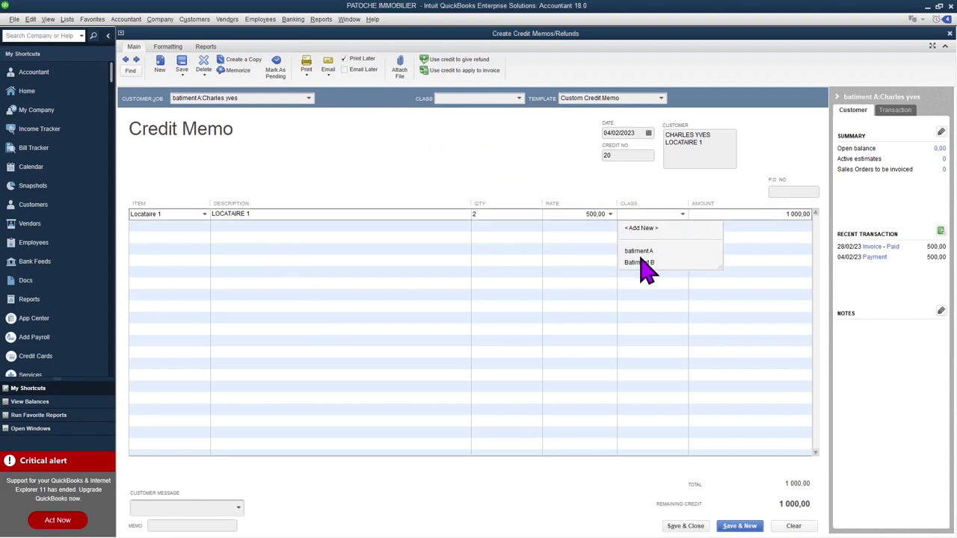
pyautogui.click(640, 251)
pyautogui.click(519, 100)
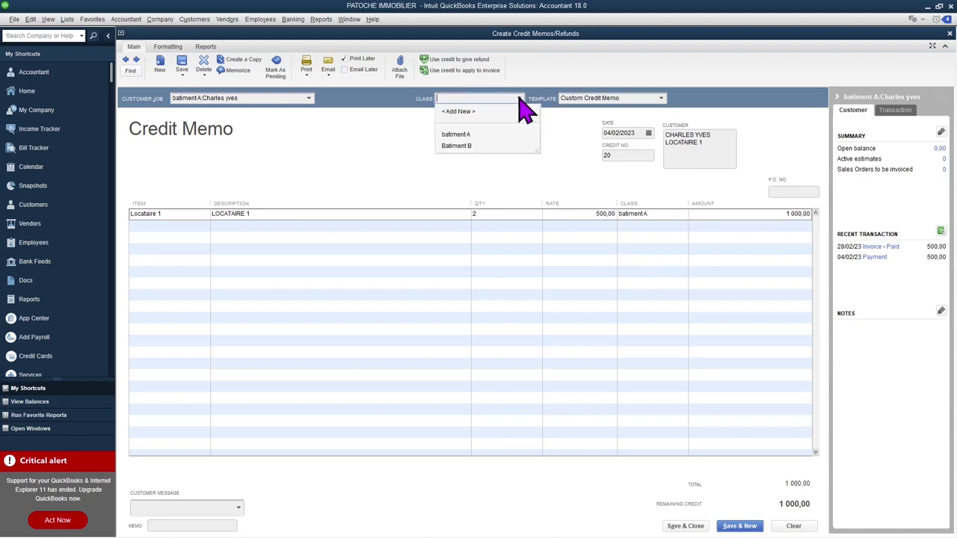
pyautogui.click(452, 134)
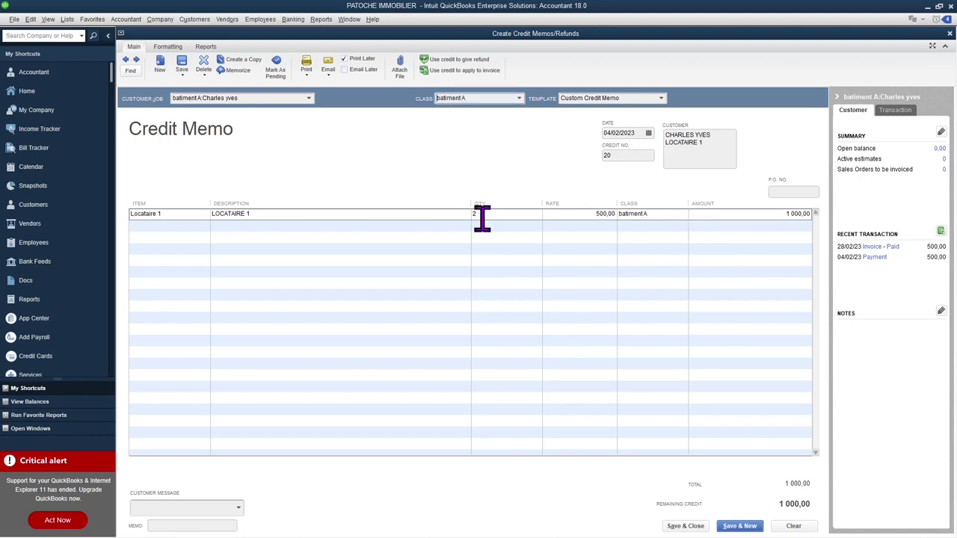
# - Save and close the credit memo, choosing to apply its available credit to an invoice
pyautogui.click(686, 526)
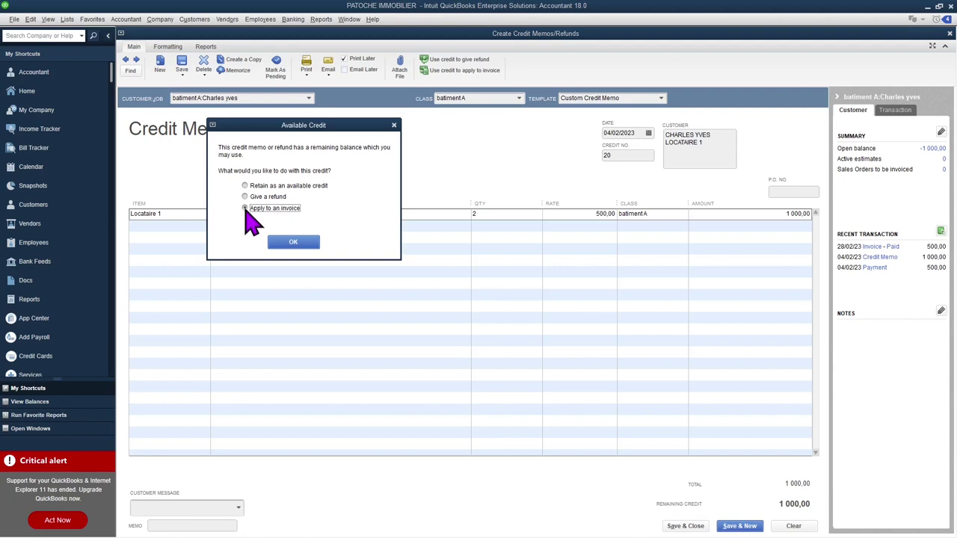
pyautogui.click(293, 244)
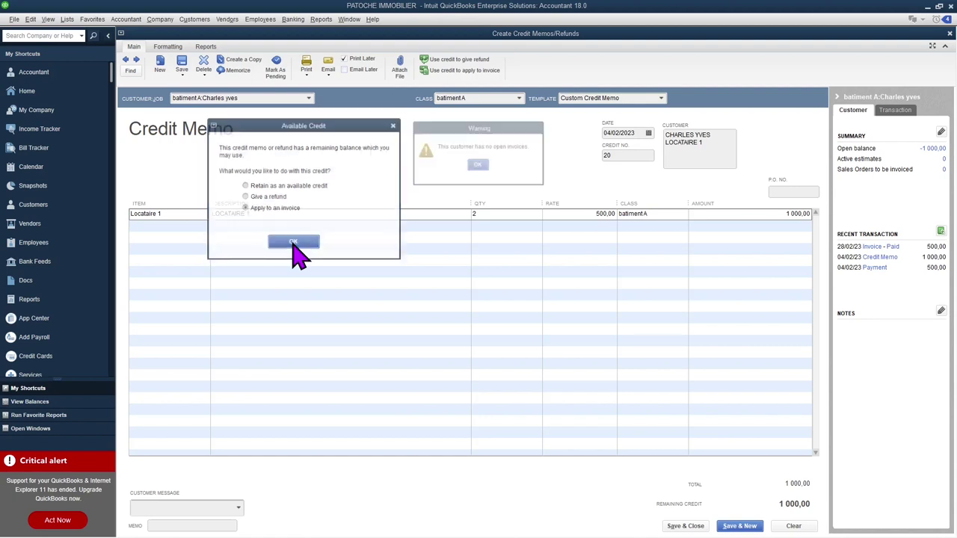
pyautogui.click(478, 167)
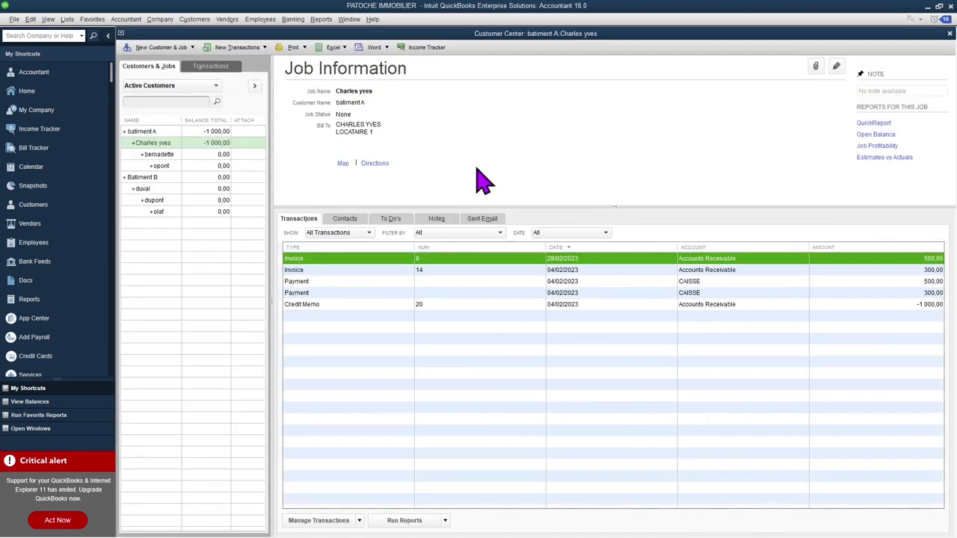
# - View and close the two invoices listed under the Locataire 1 job, one for Locataire 1 and one for Locataire 2
pyautogui.doubleClick(307, 262)
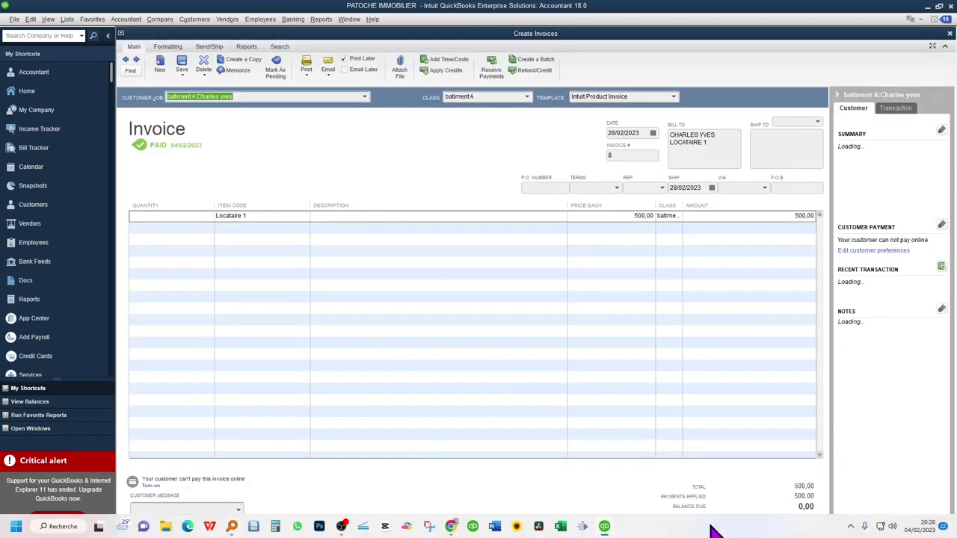
pyautogui.click(680, 525)
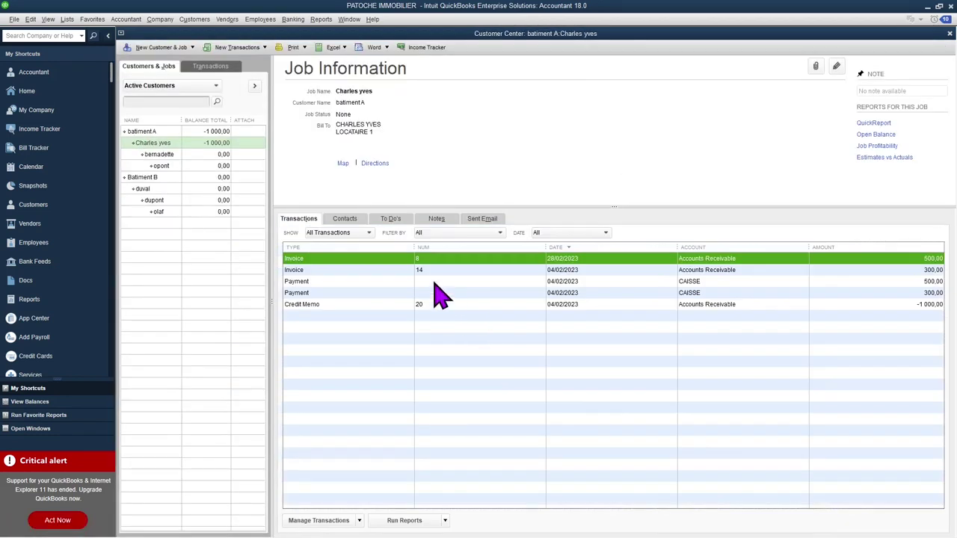
pyautogui.doubleClick(296, 269)
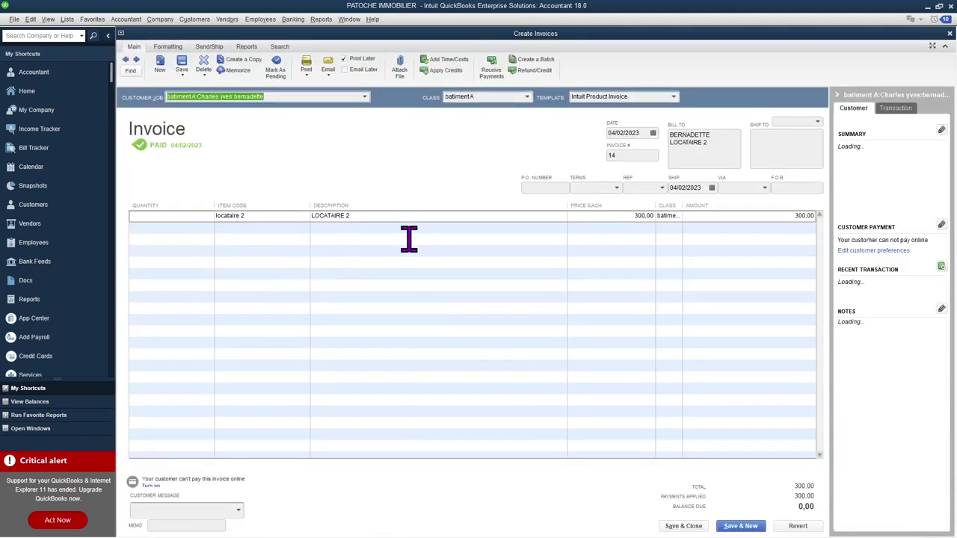
pyautogui.click(683, 526)
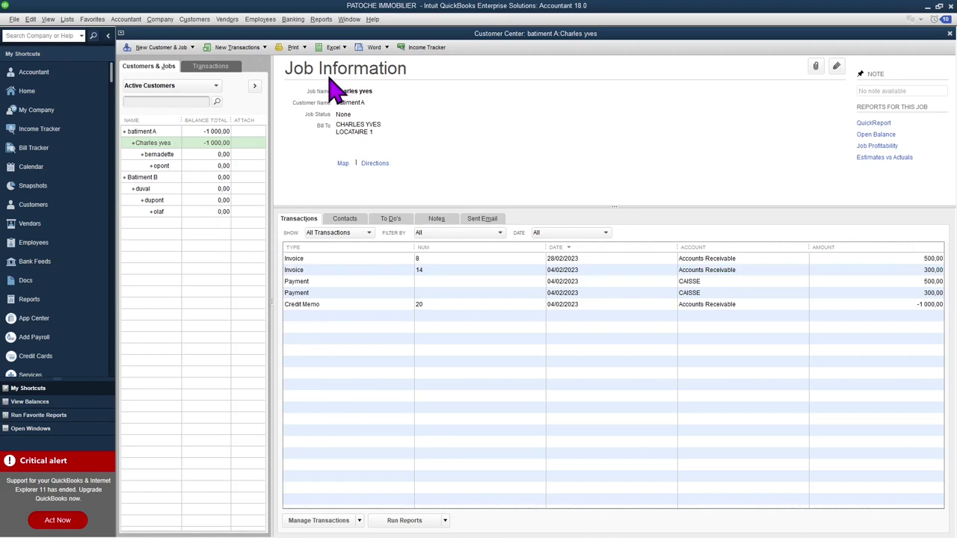
# - Start a new invoice for the Locataire 1 tenant job and date it 31/03/2023
pyautogui.click(164, 145)
pyautogui.rightClick(163, 147)
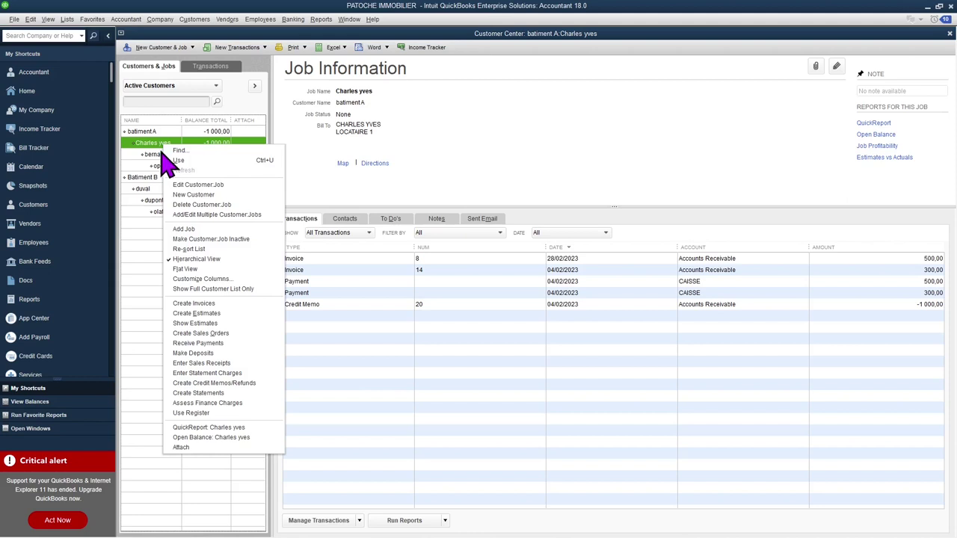
pyautogui.click(194, 303)
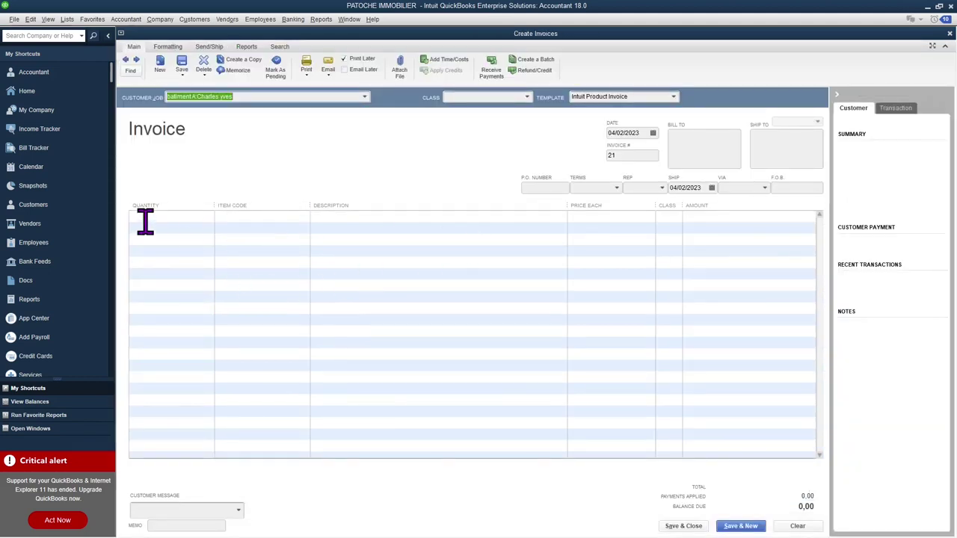
pyautogui.click(652, 133)
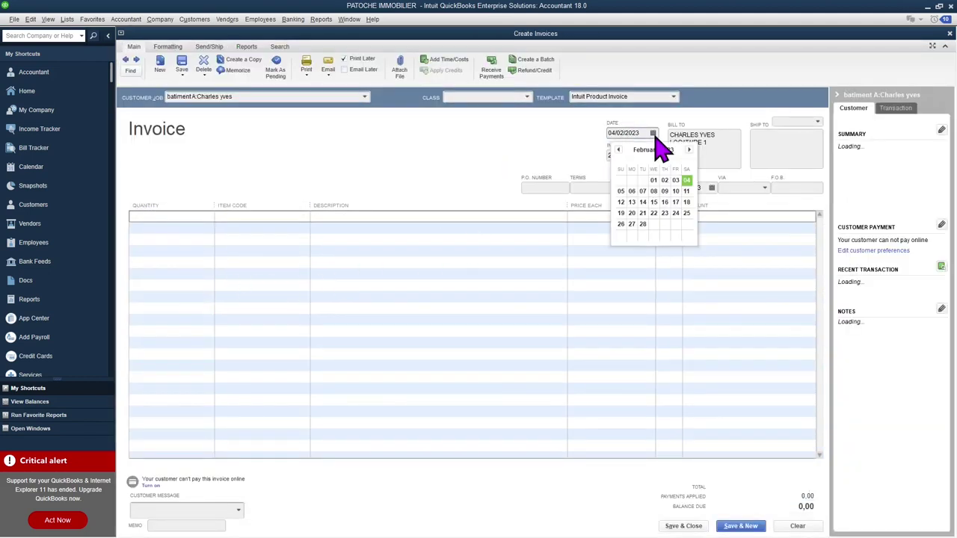
pyautogui.click(689, 149)
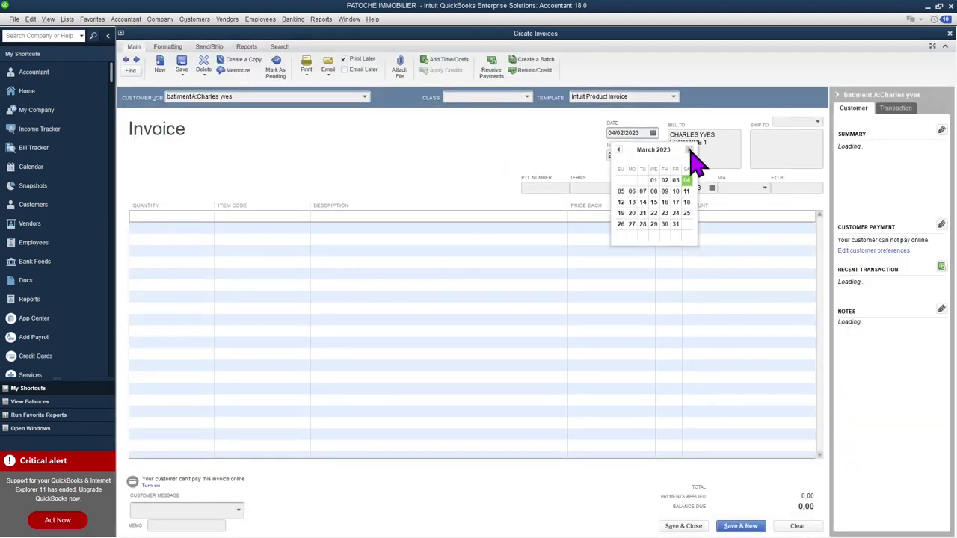
pyautogui.click(677, 224)
# - Assign the class batiment A to both the invoice line and the whole invoice, and add the item Locataire 1
pyautogui.click(677, 216)
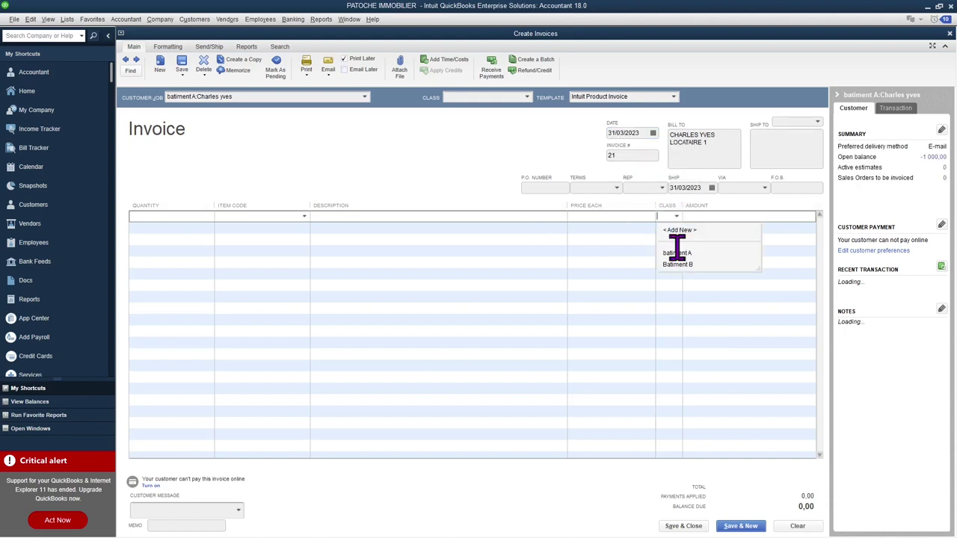
pyautogui.click(676, 253)
pyautogui.click(527, 97)
pyautogui.click(473, 133)
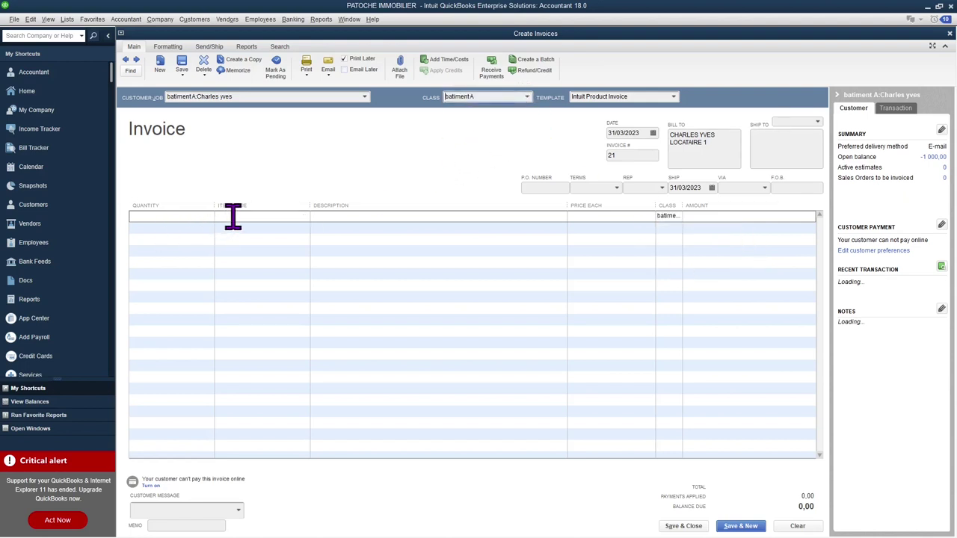
pyautogui.click(305, 217)
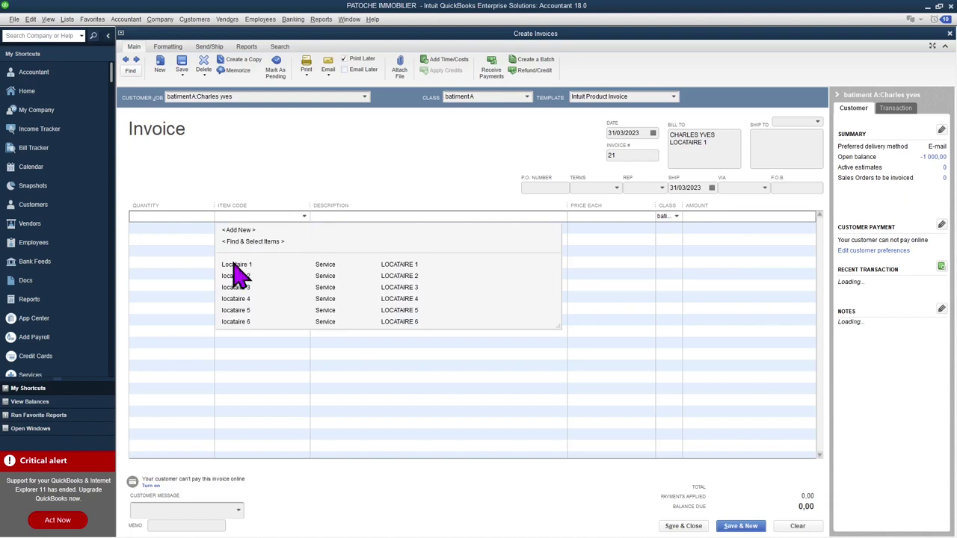
pyautogui.click(236, 268)
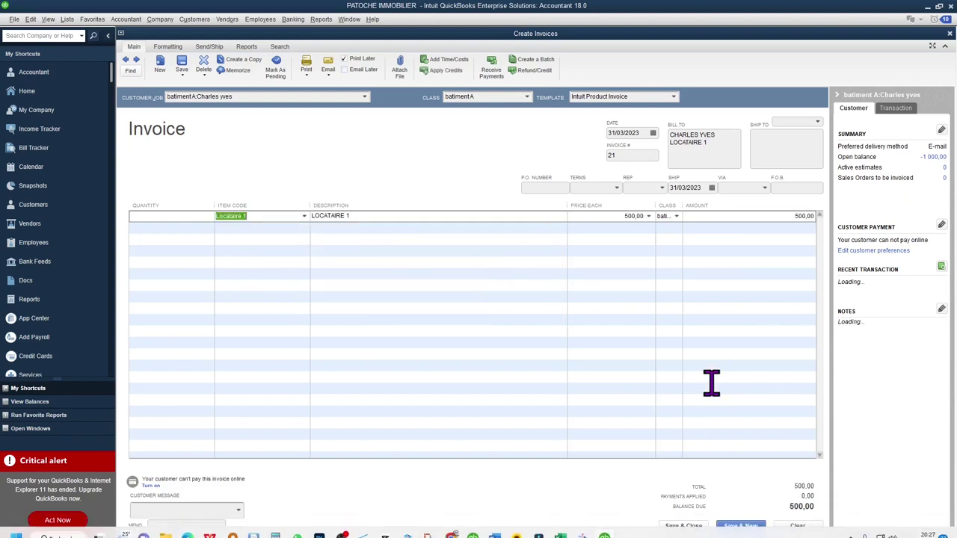
# - Save and close the invoice with its future date, applying 500 of the tenant's available credit to it
pyautogui.click(683, 526)
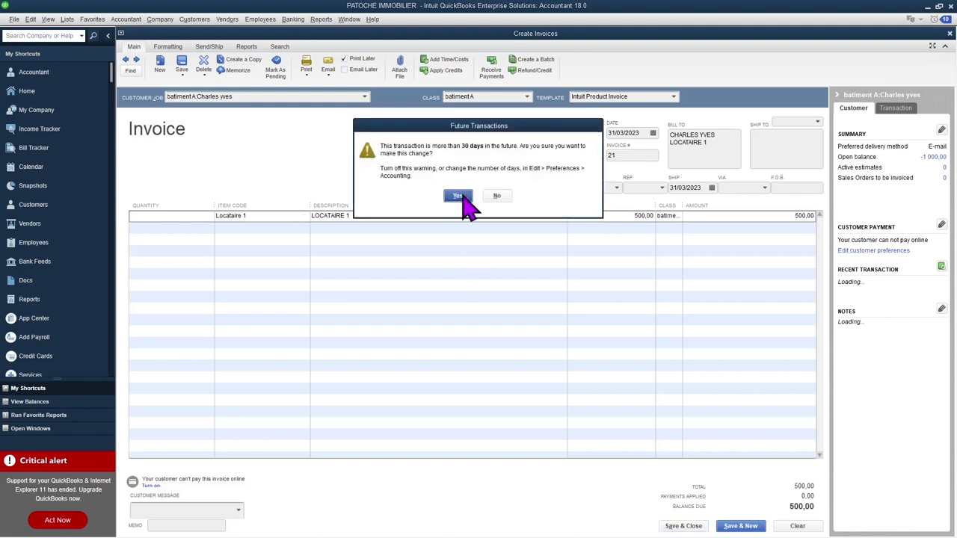
pyautogui.click(457, 198)
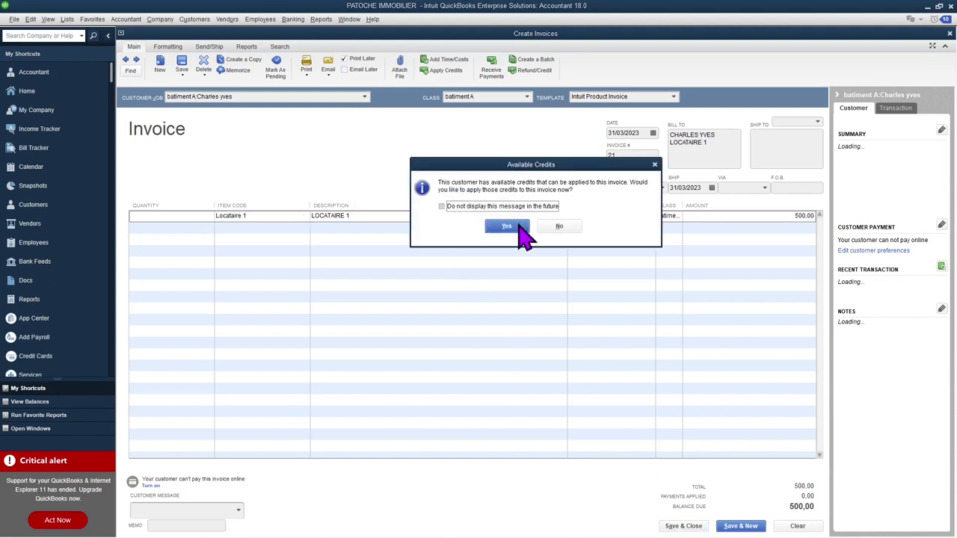
pyautogui.click(514, 226)
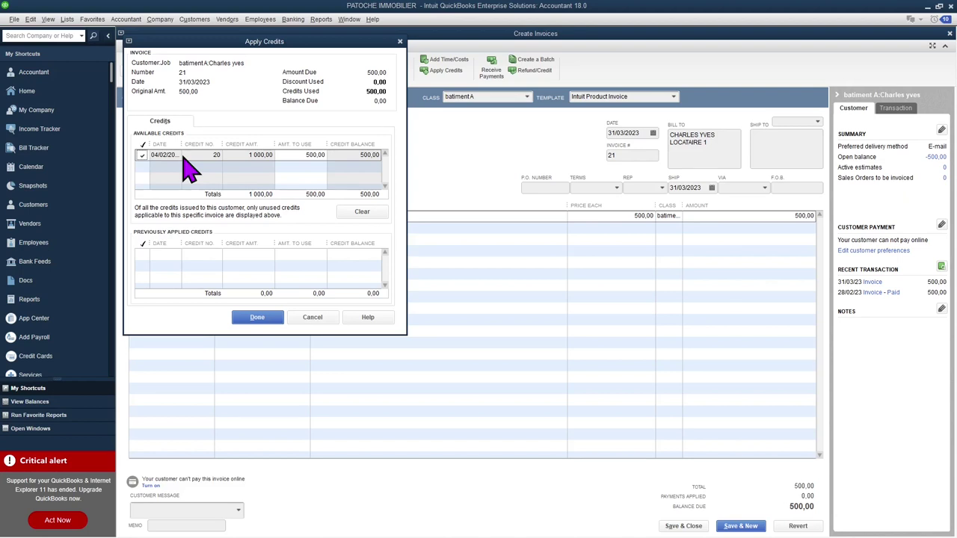
pyautogui.click(258, 320)
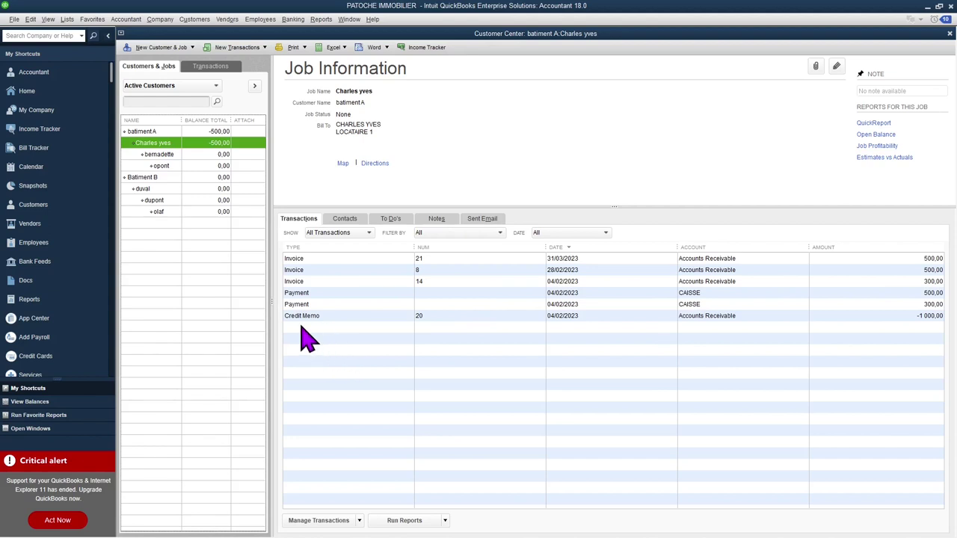
# - Start a new invoice for the Locataire 1 tenant job, assigning class batiment A to both its first line and the whole invoice
pyautogui.rightClick(157, 144)
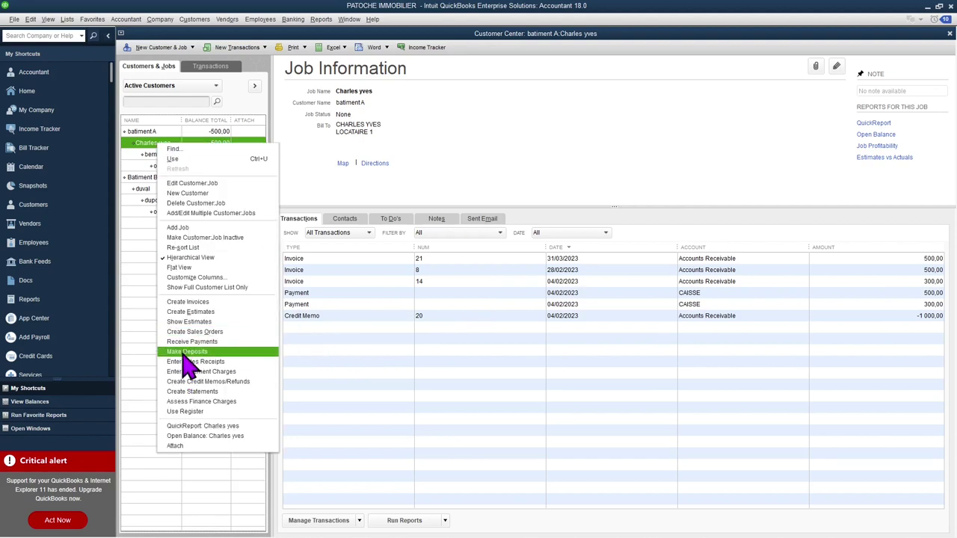
pyautogui.click(185, 302)
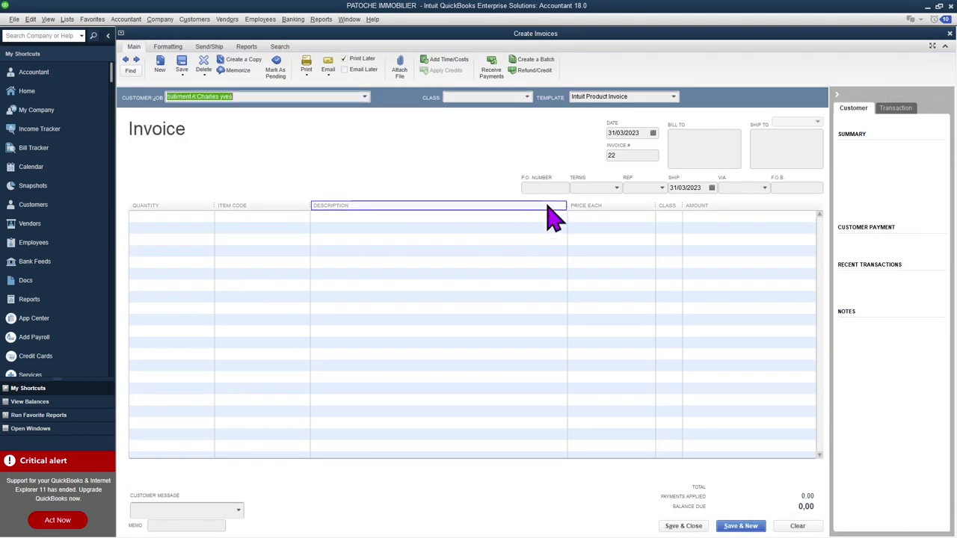
pyautogui.click(676, 216)
pyautogui.click(676, 215)
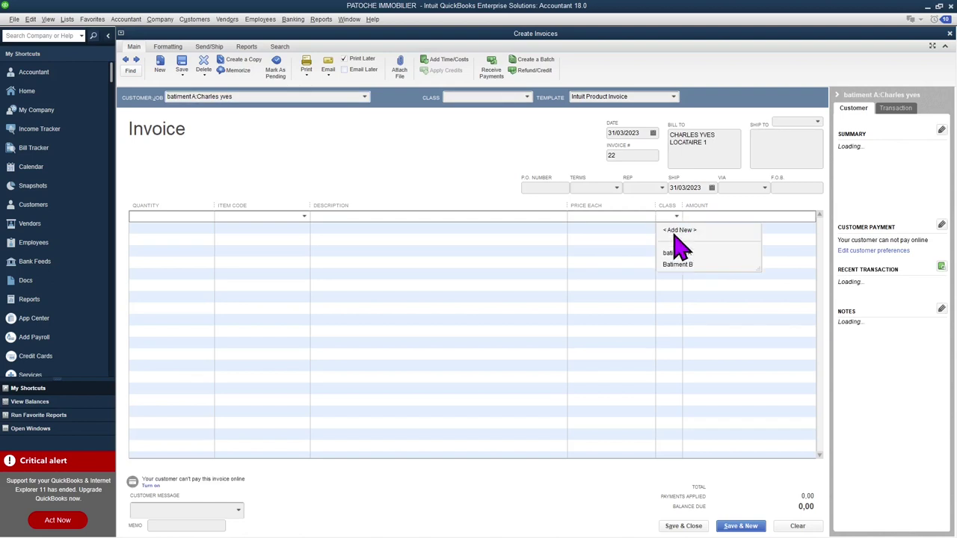
pyautogui.click(679, 263)
pyautogui.click(526, 97)
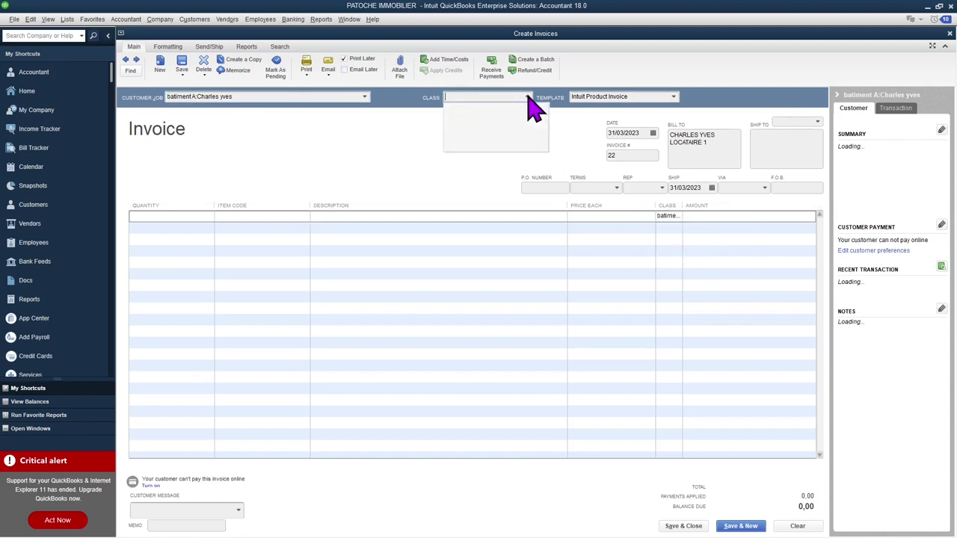
pyautogui.click(472, 135)
# - Add the item Locataire 1 to the invoice line and date the invoice 30/04/2023
pyautogui.click(239, 218)
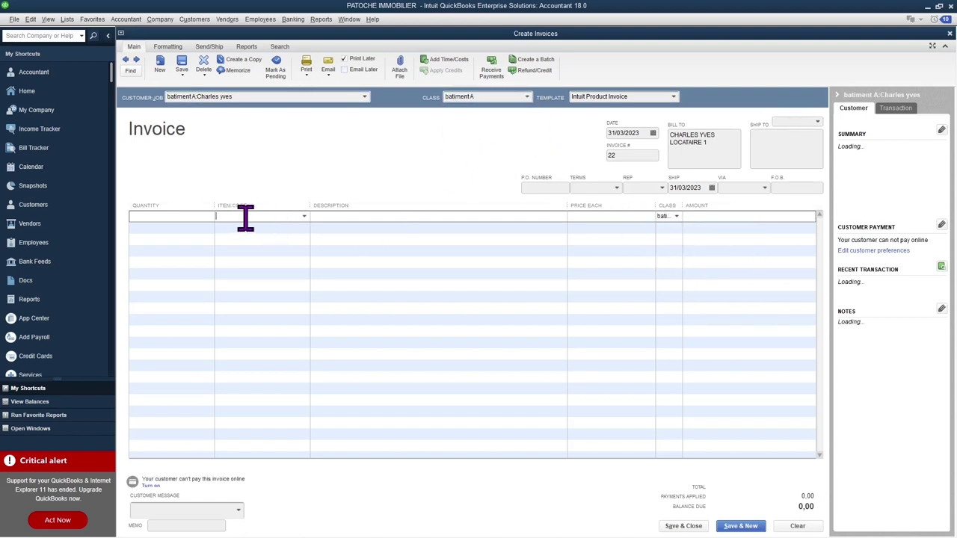
pyautogui.click(302, 217)
pyautogui.click(236, 264)
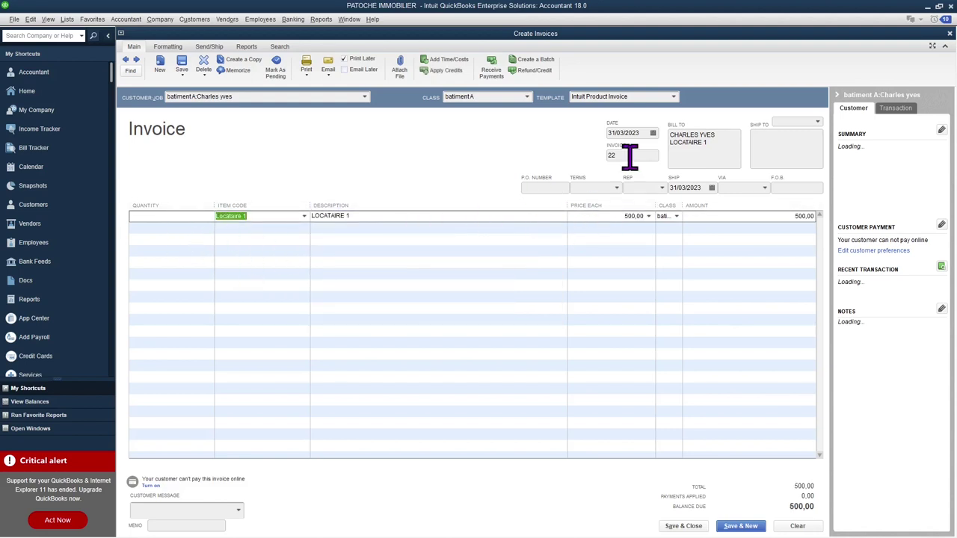
pyautogui.click(652, 133)
pyautogui.click(689, 149)
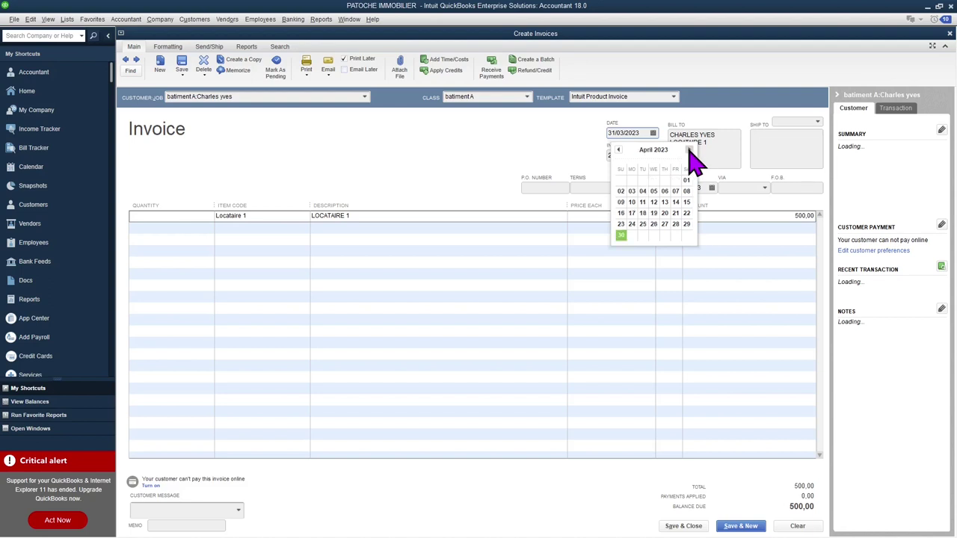
pyautogui.click(621, 236)
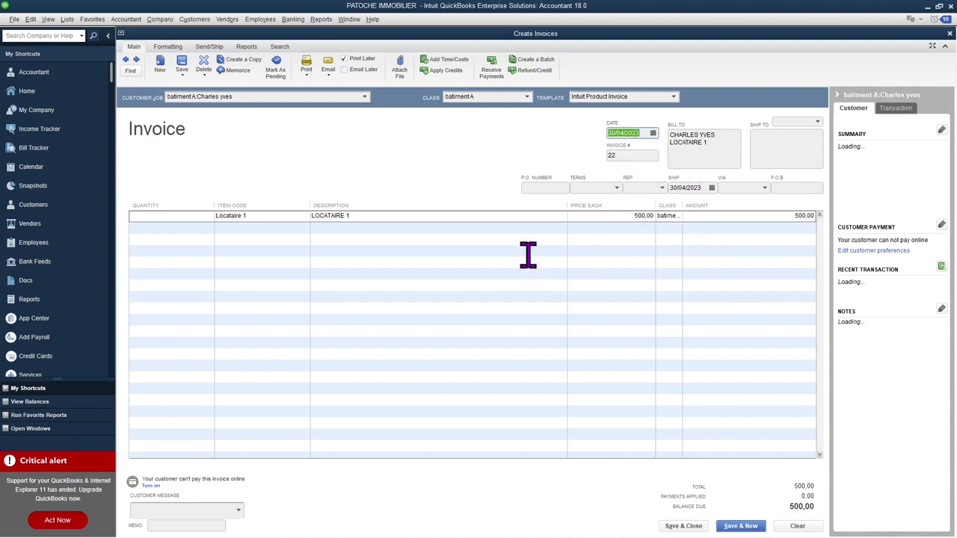
# - Save and close the future-dated invoice with the tenant's remaining 500 credit applied, and select it in the job's transaction list
pyautogui.click(682, 526)
pyautogui.click(458, 196)
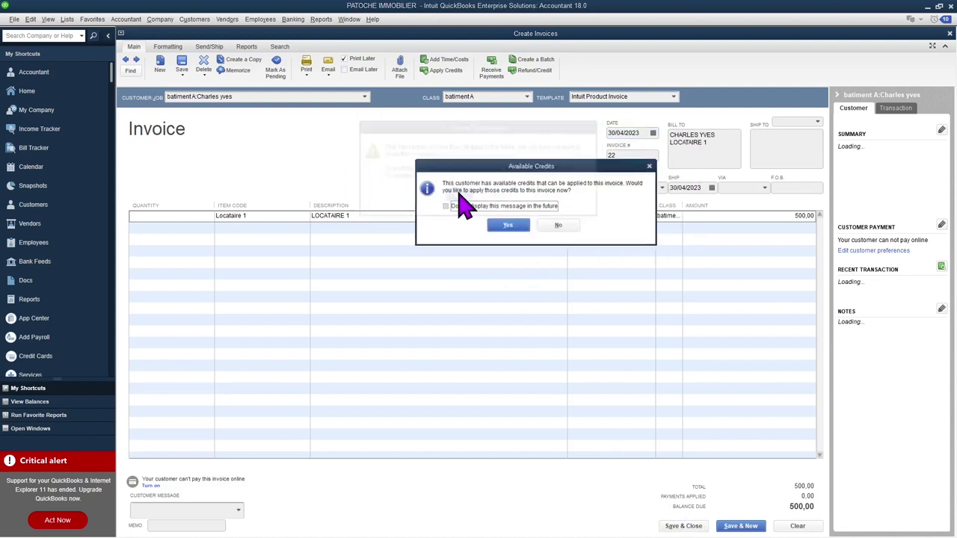
pyautogui.click(506, 226)
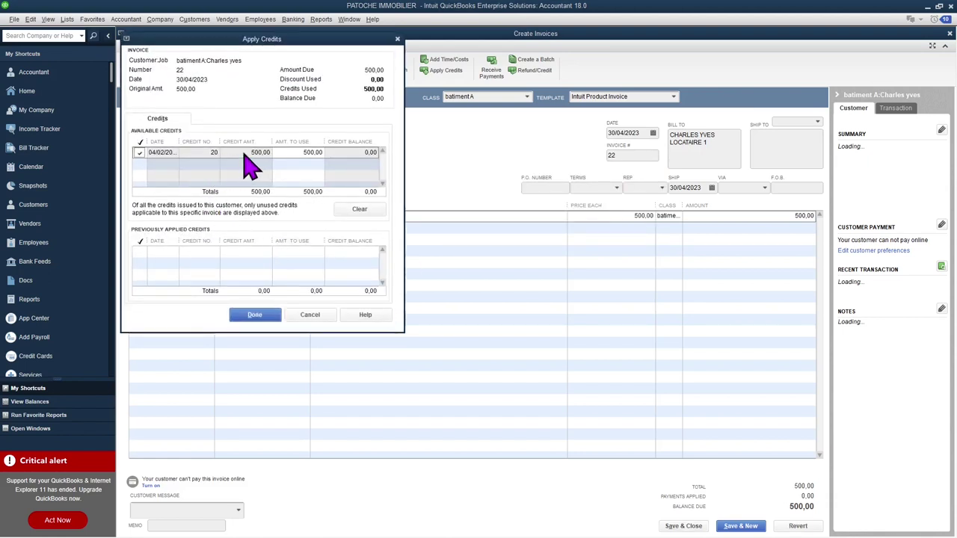
pyautogui.click(255, 315)
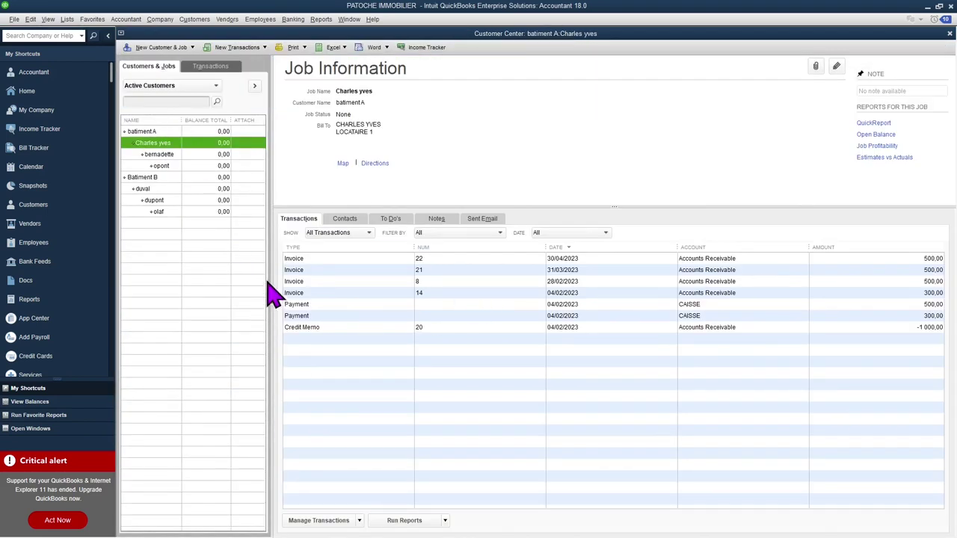
pyautogui.click(562, 260)
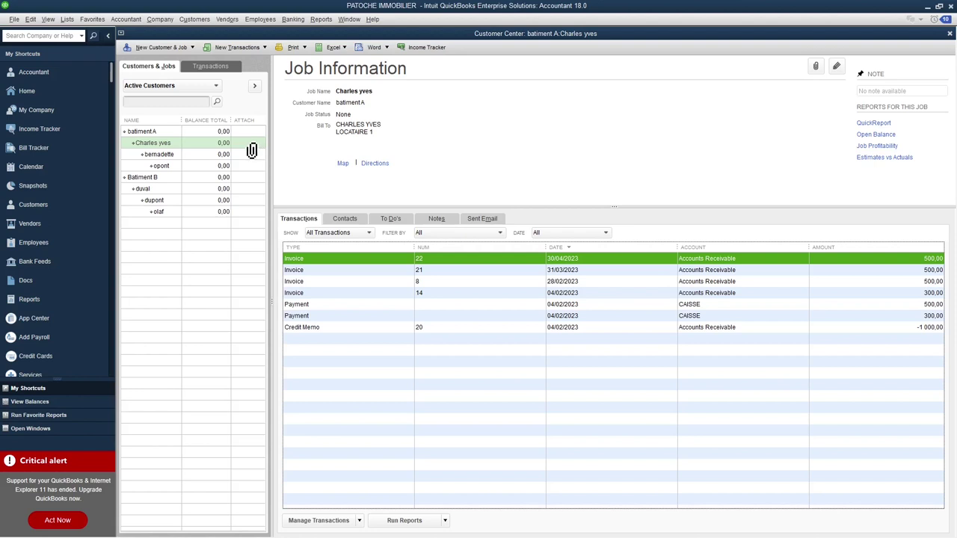
# - Open the Profit & Loss Standard report and set its date range to All
pyautogui.click(321, 19)
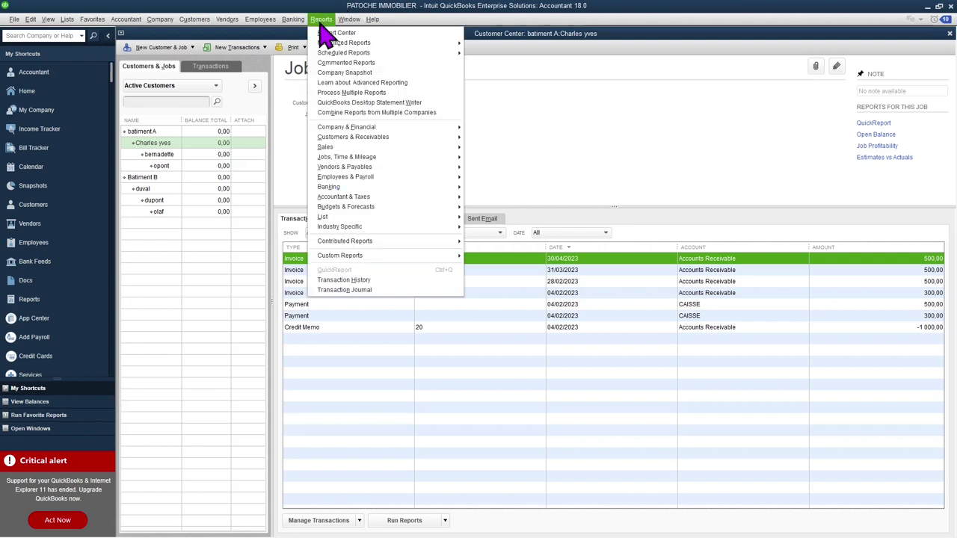
pyautogui.moveTo(348, 128)
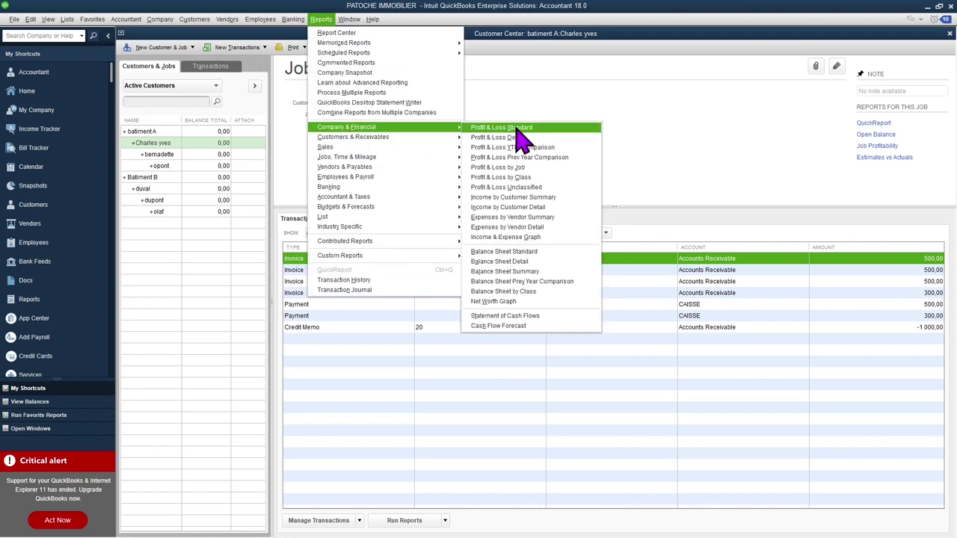
pyautogui.click(513, 128)
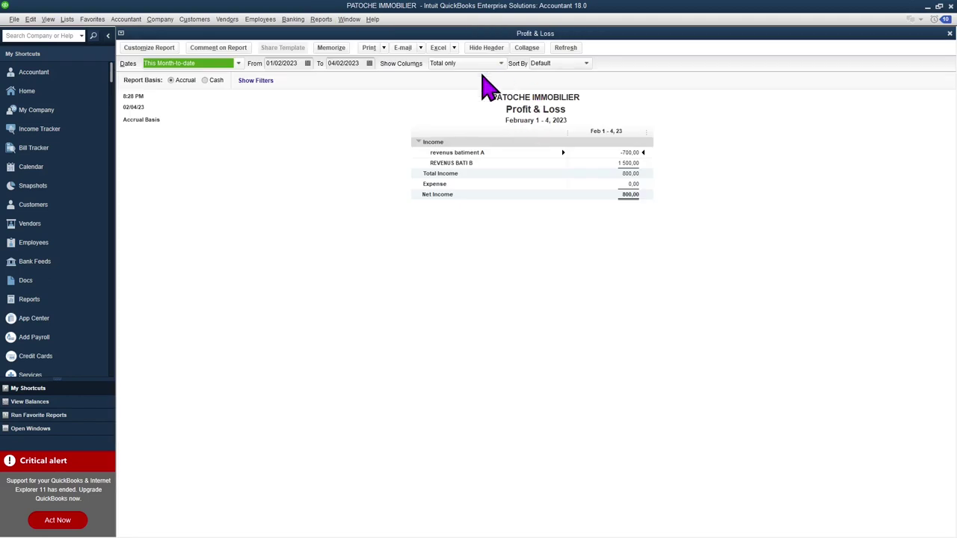
pyautogui.click(208, 65)
pyautogui.click(174, 77)
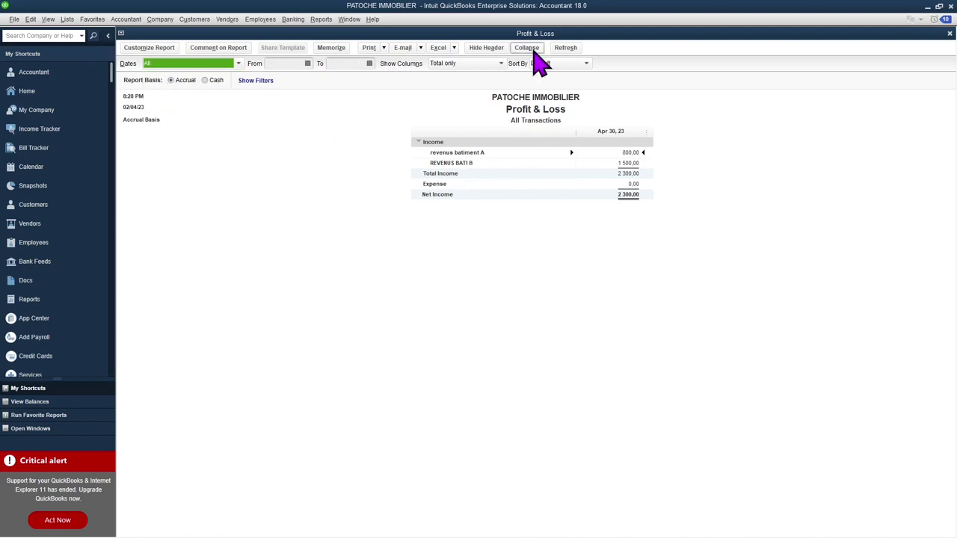
# - Show the Profit & Loss columns by Class, switch the report basis to Cash for comparison, and set it back to Accrual
pyautogui.click(454, 64)
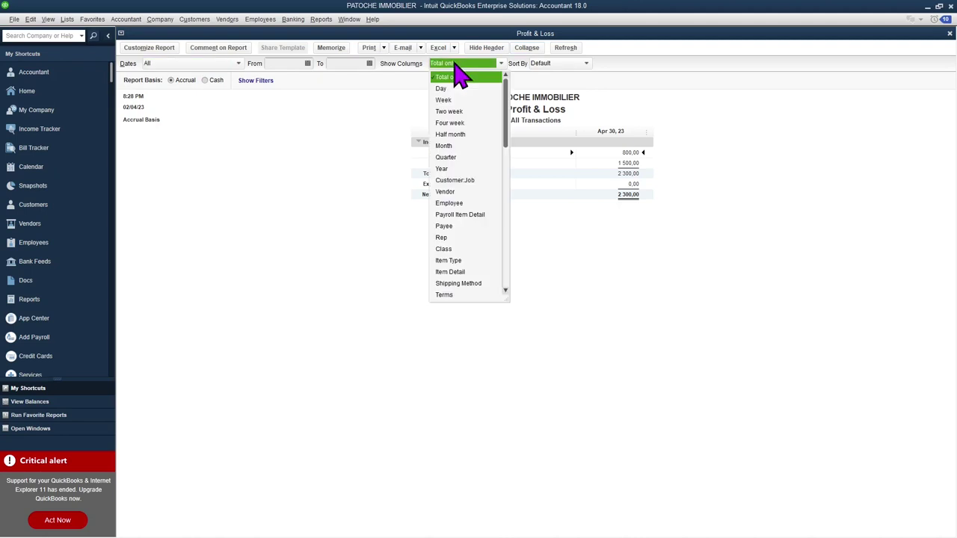
pyautogui.click(450, 250)
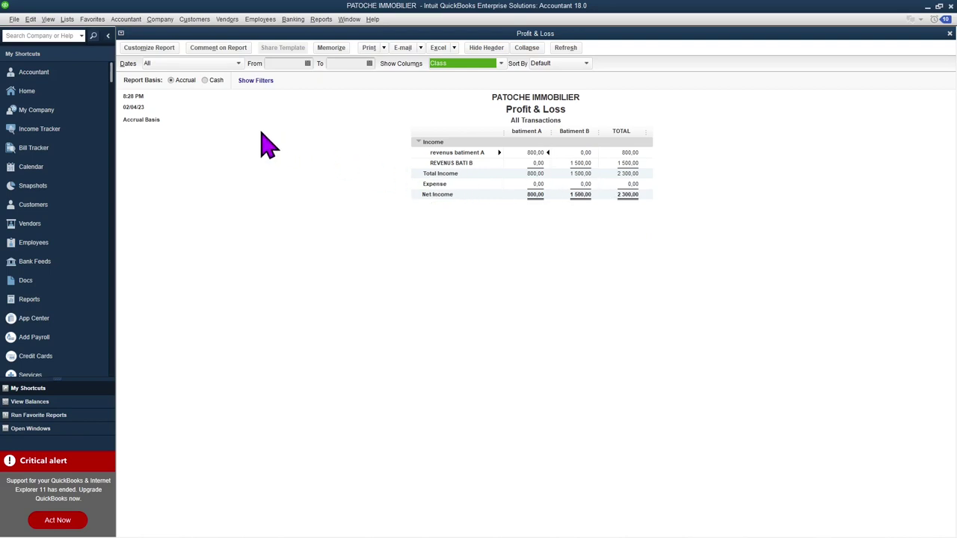
pyautogui.click(205, 80)
pyautogui.click(171, 80)
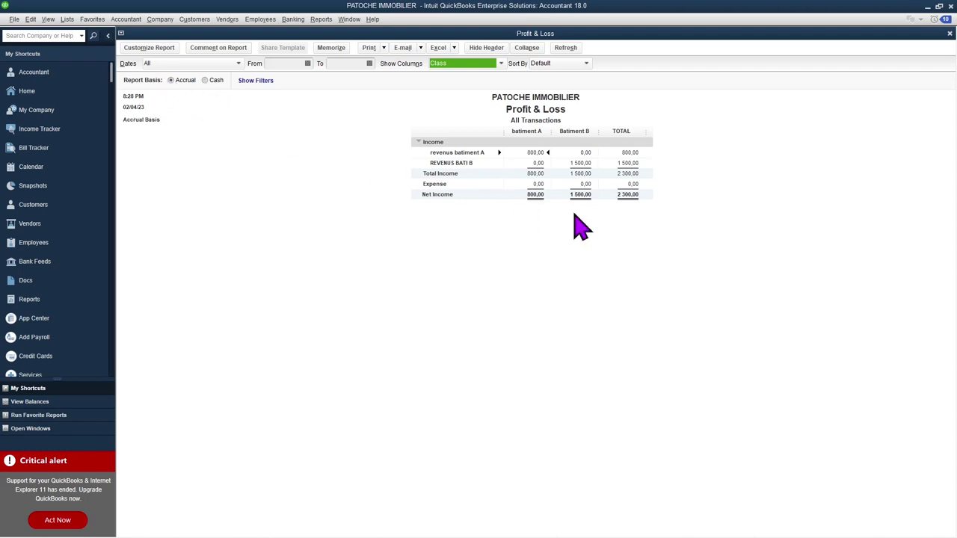